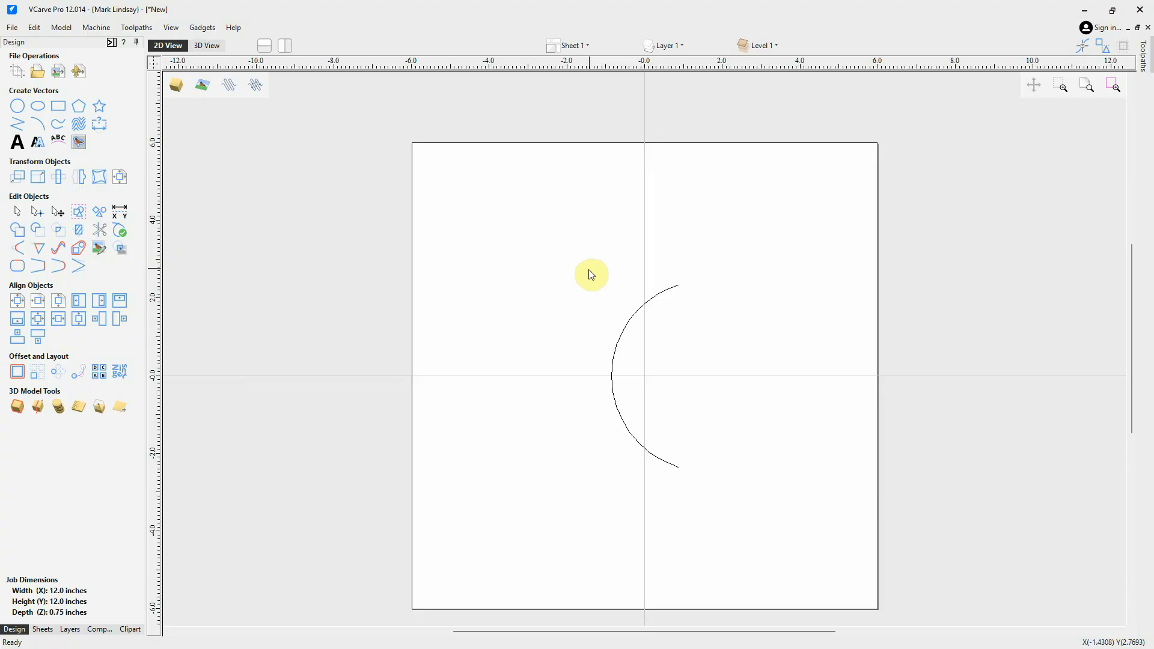
- Select the open arc at the centre of the sheet, and undo and redo the last two changes twice
left_click_drag(716, 264, 580, 325)
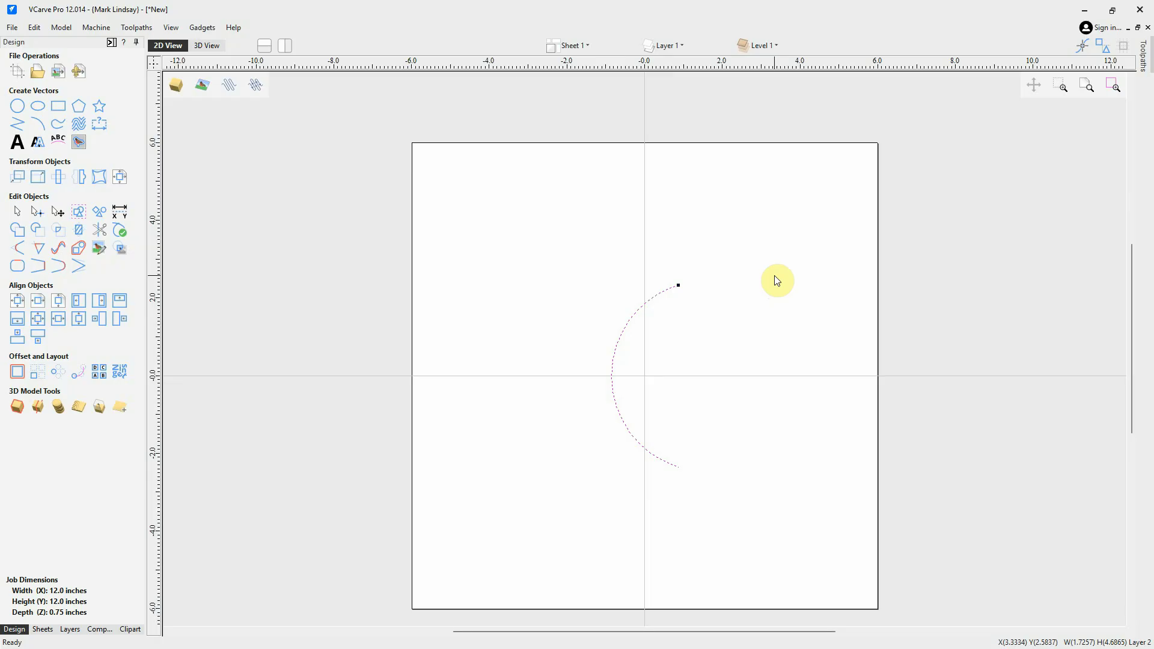
key("ctrl+z")
key("ctrl+z")
key("ctrl+y")
key("ctrl+y")
key("ctrl+z")
key("ctrl+z")
key("ctrl+y")
key("ctrl+y")
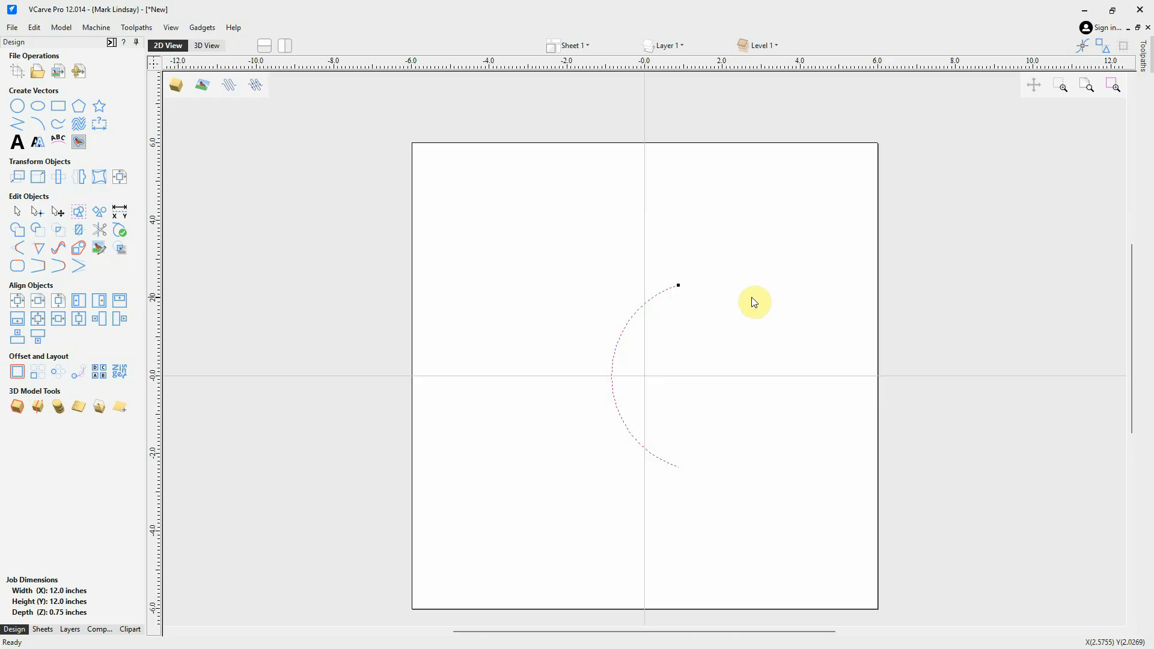
- Try rotating the arc counter-clockwise about its own centre from its lower-right rotation handle, and undo the rotation
left_click(654, 294)
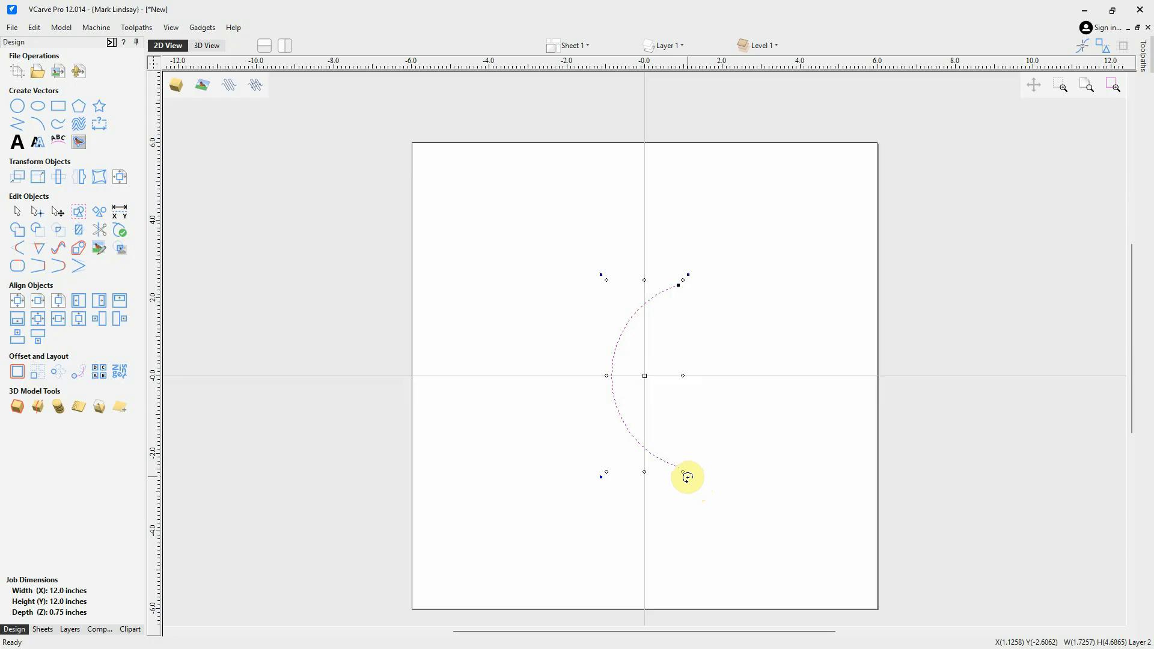
left_click(687, 477)
mouse_move(687, 477)
left_mouse_down()
mouse_move(725, 449)
mouse_move(737, 420)
mouse_move(737, 330)
mouse_move(735, 423)
mouse_move(698, 487)
left_mouse_up()
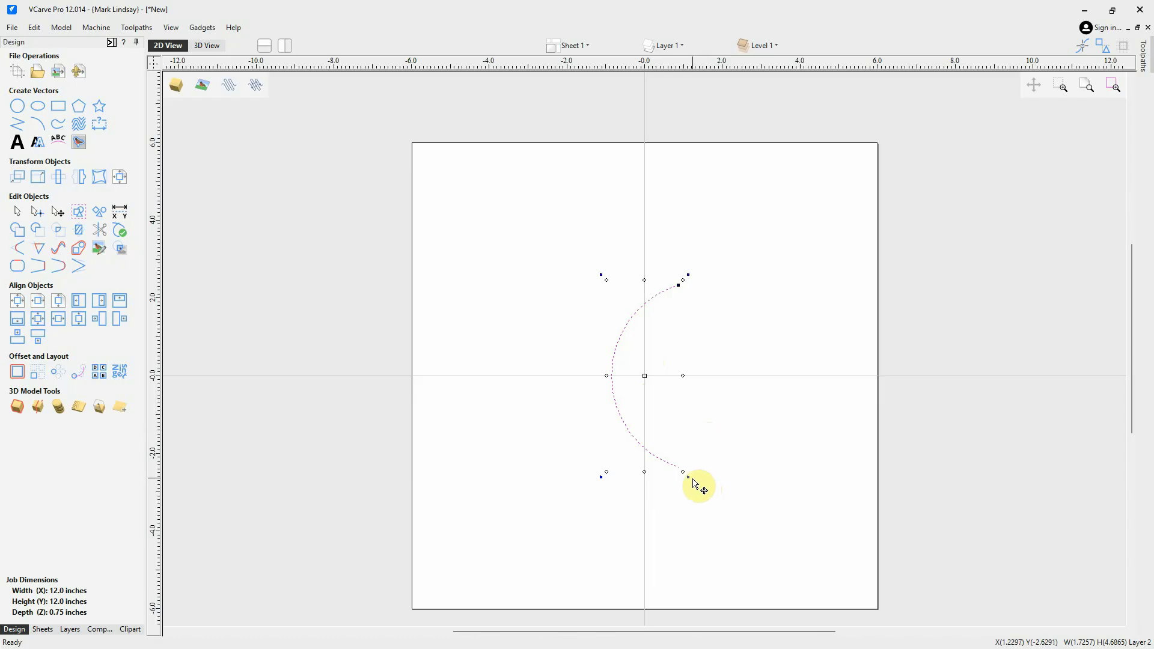
left_click_drag(688, 474, 729, 387)
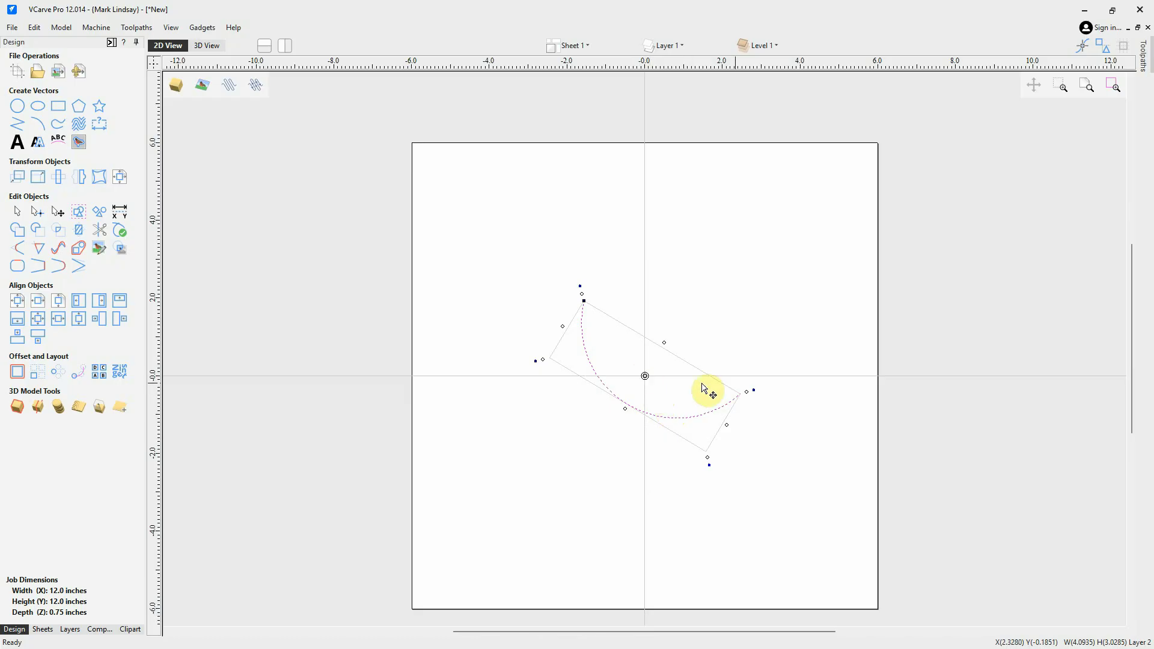
key("ctrl+z")
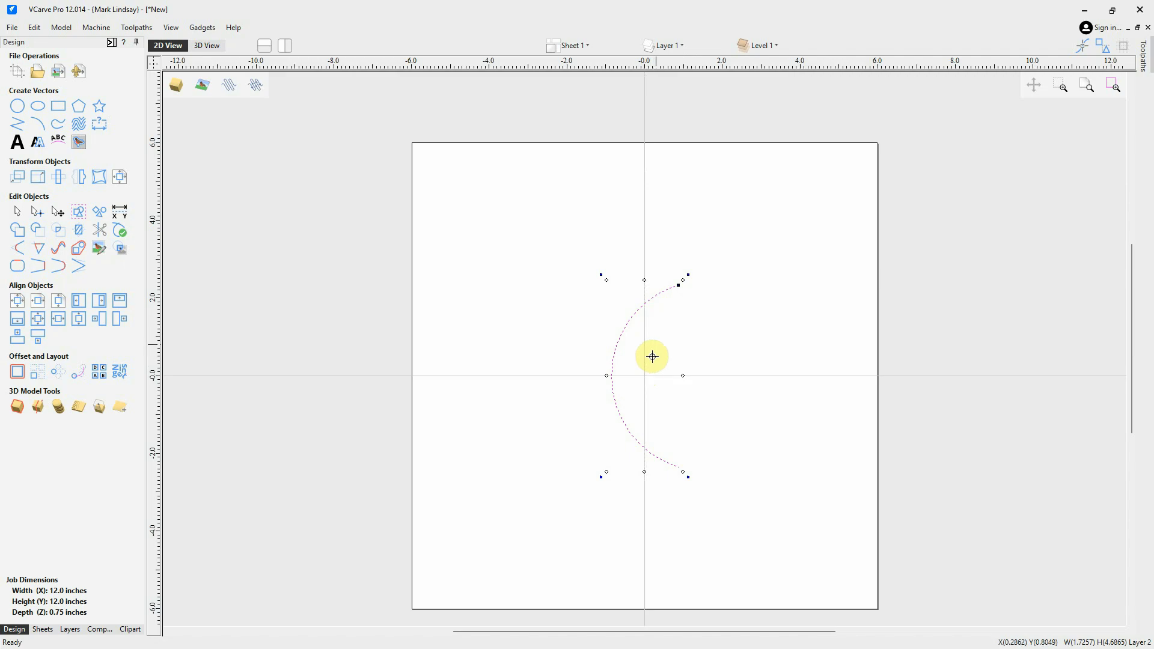
- Move the arc's rotation pivot to its upper endpoint, rotate the arc counter-clockwise about it, and undo the rotation
left_click(680, 284)
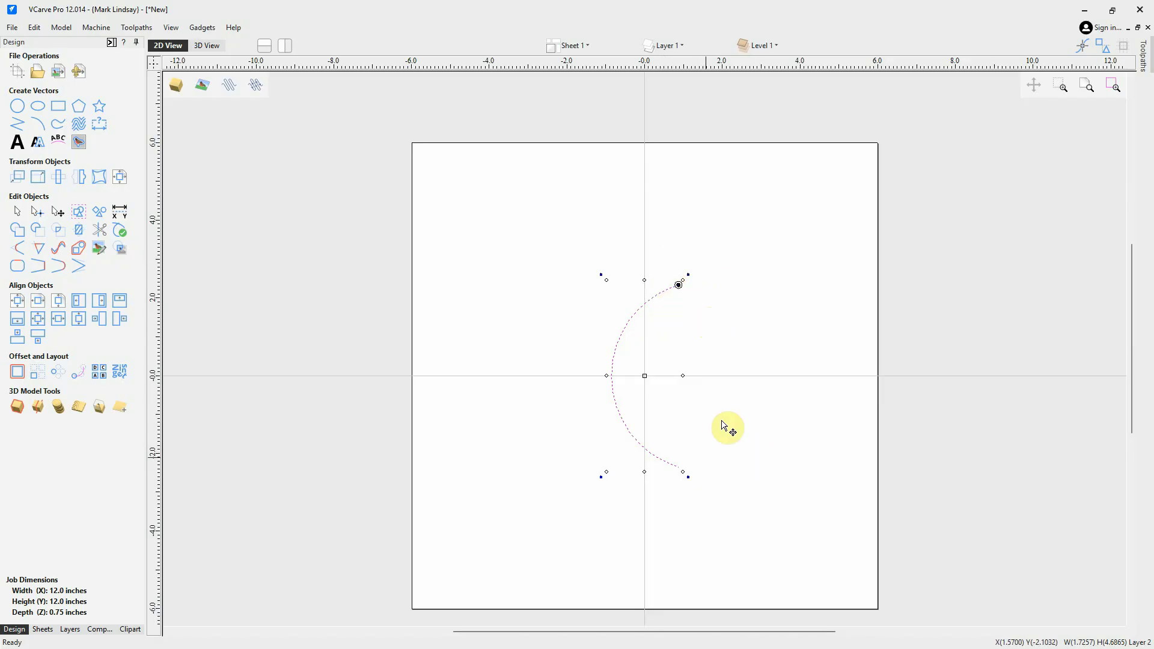
left_click(689, 477)
left_click_drag(688, 476, 827, 384)
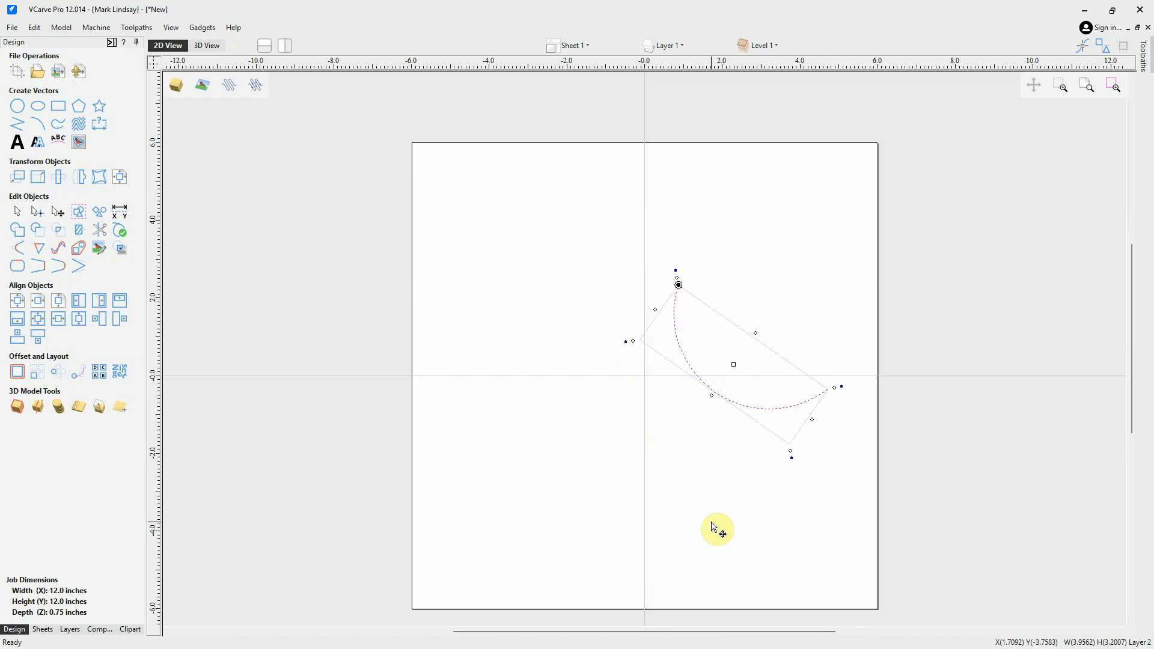
key("ctrl+z")
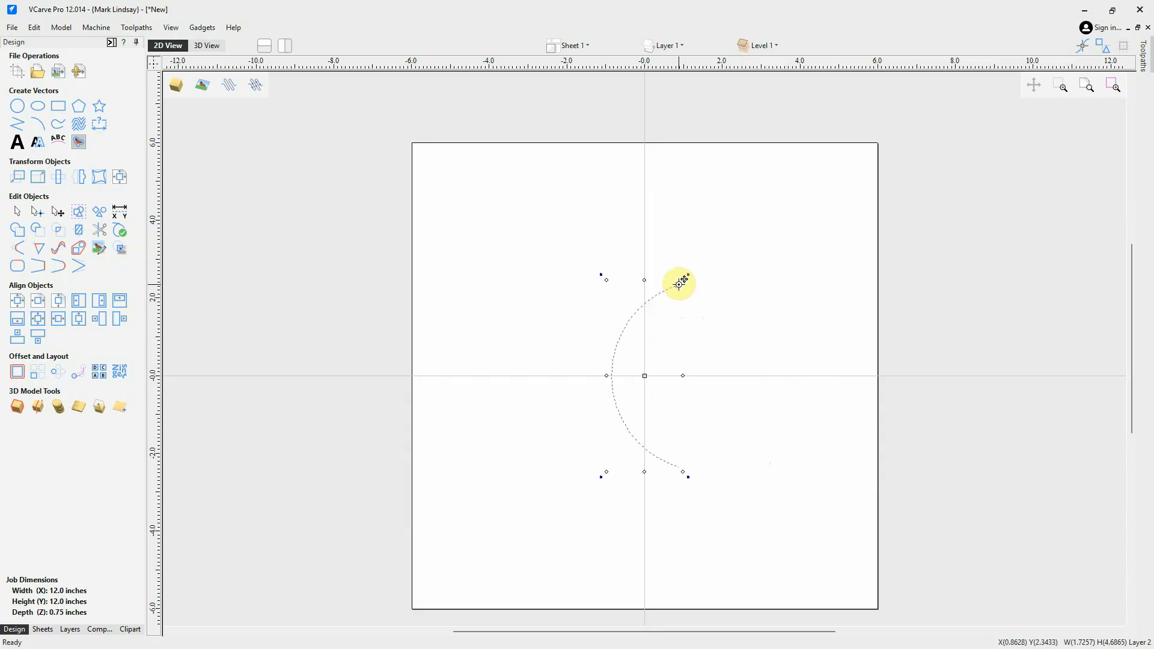
- Return the arc's rotation pivot to its centre and deselect the arc
left_click_drag(679, 283, 644, 377)
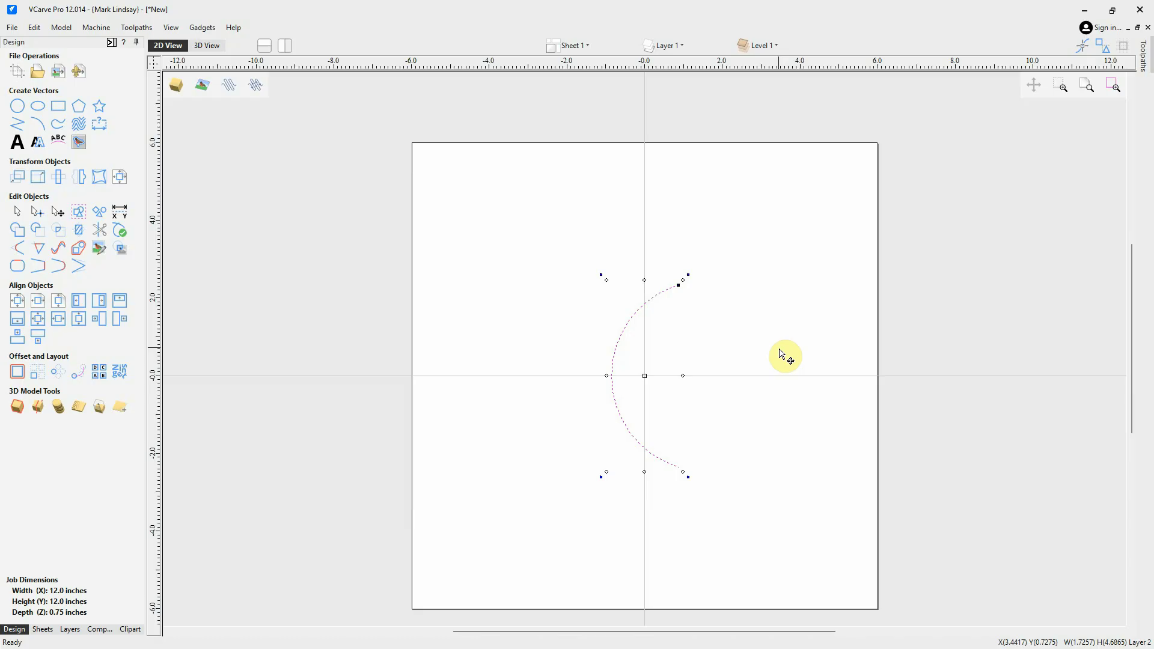
mouse_move(685, 474)
left_mouse_down()
mouse_move(716, 453)
mouse_move(745, 384)
mouse_move(732, 314)
mouse_move(745, 355)
mouse_move(718, 450)
mouse_move(691, 476)
left_mouse_up()
left_click(723, 416)
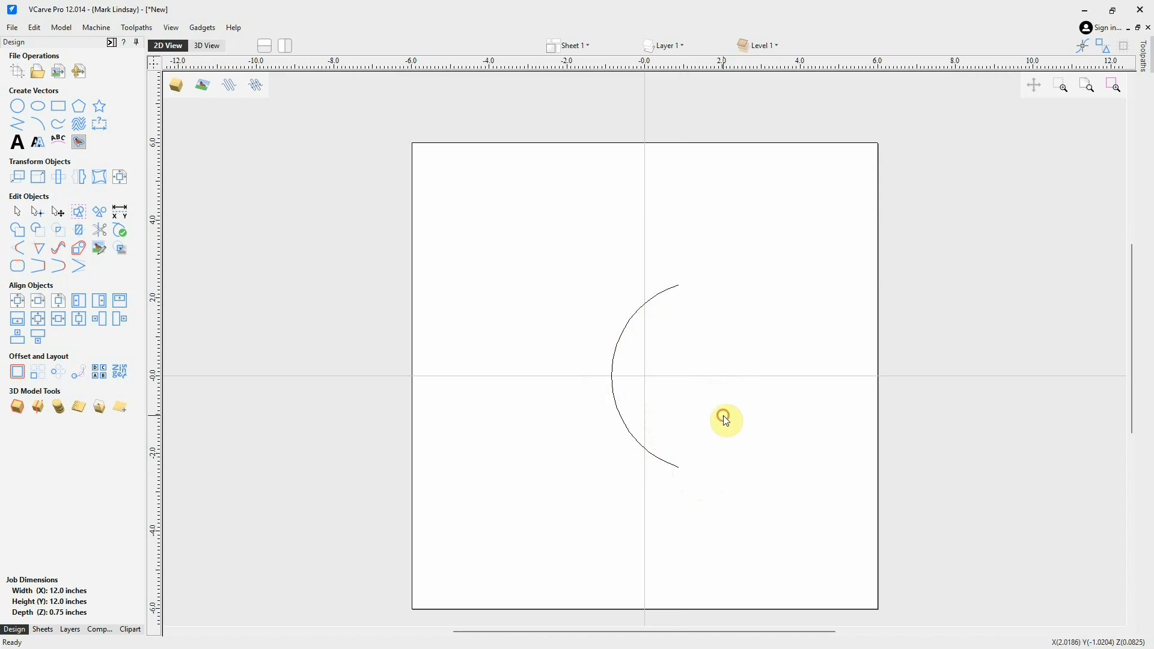
- Try rotating the arc clockwise about a pivot placed at the midpoint of the sheet's right edge, and undo the rotation
left_click(653, 305)
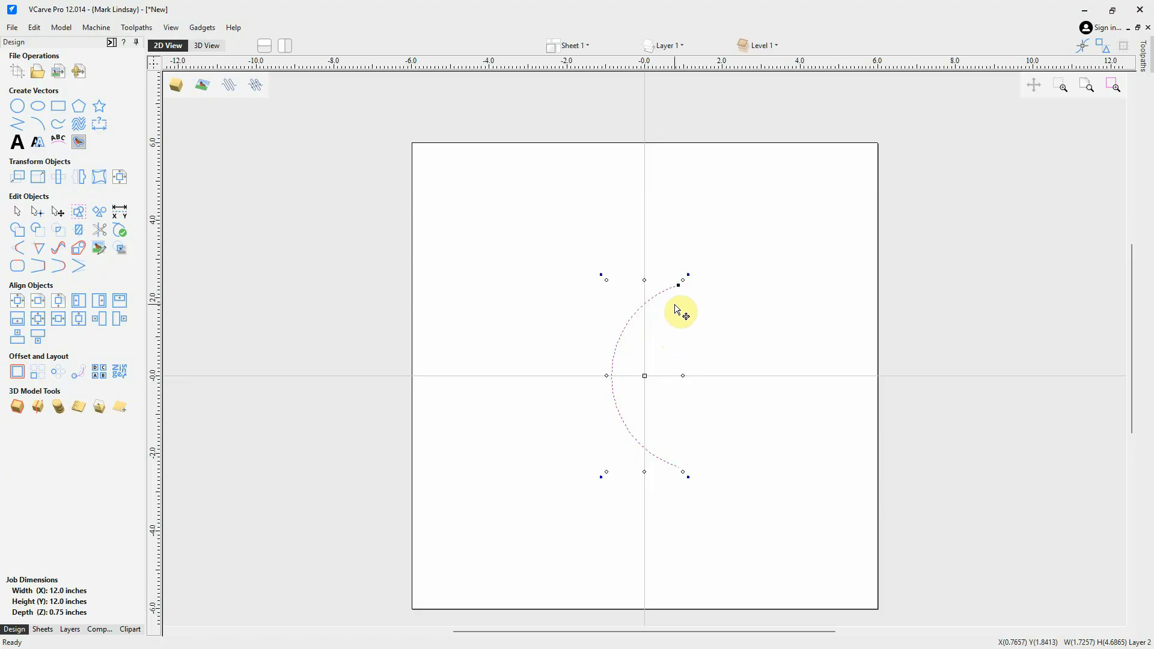
left_click(645, 374)
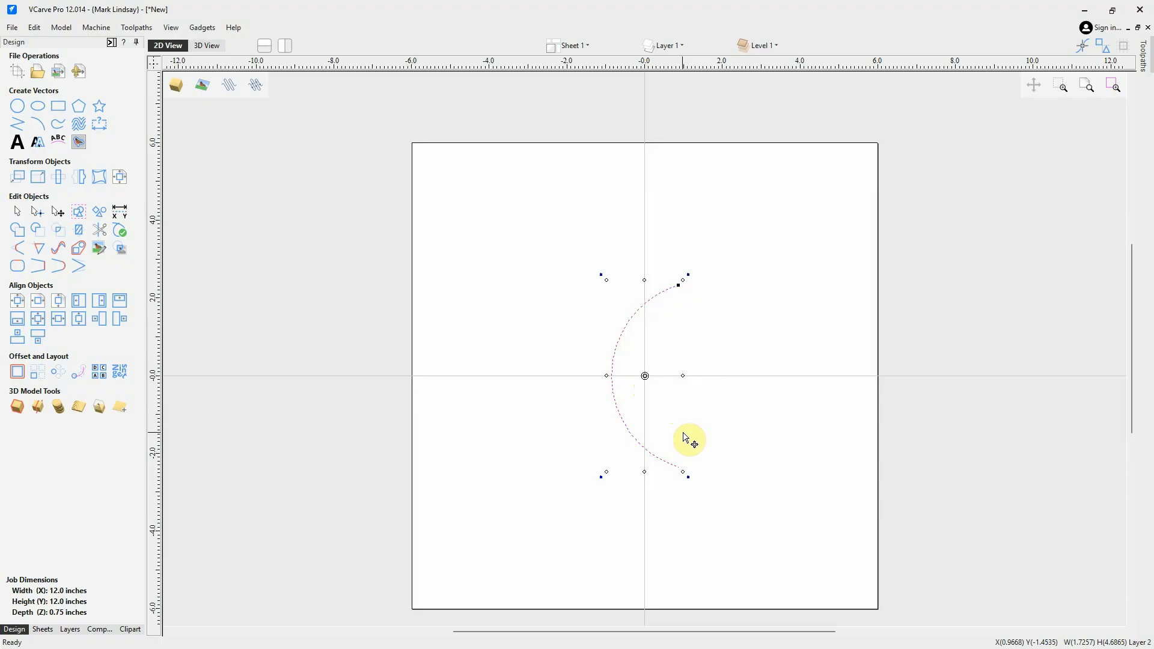
left_click(645, 377)
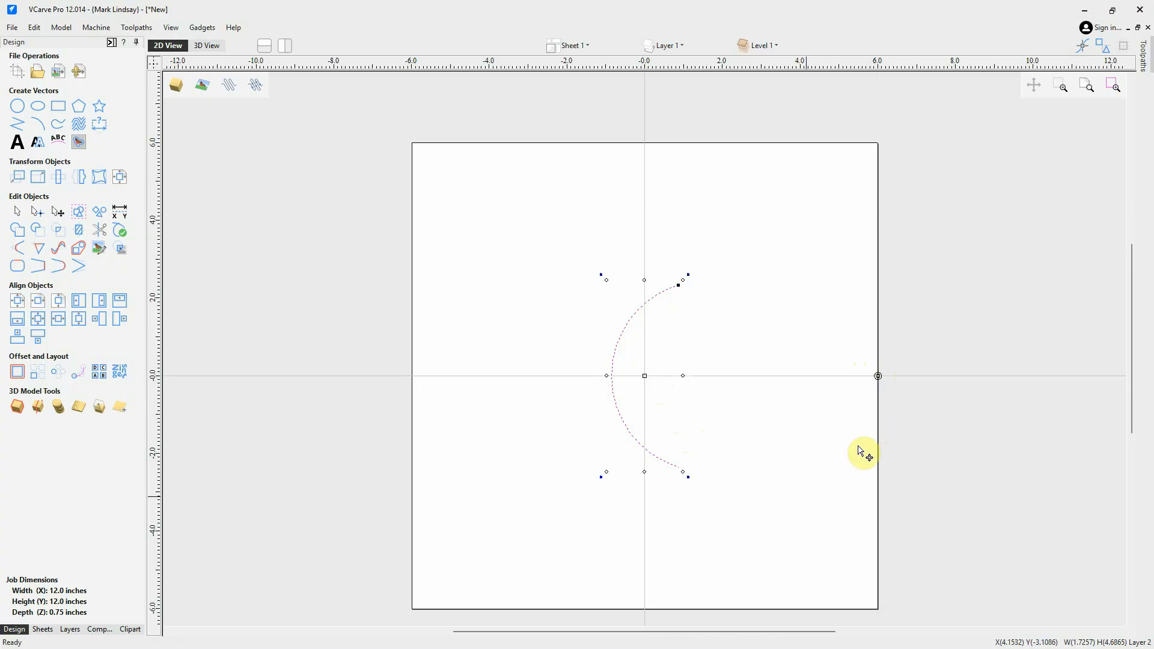
left_click_drag(689, 478, 619, 394)
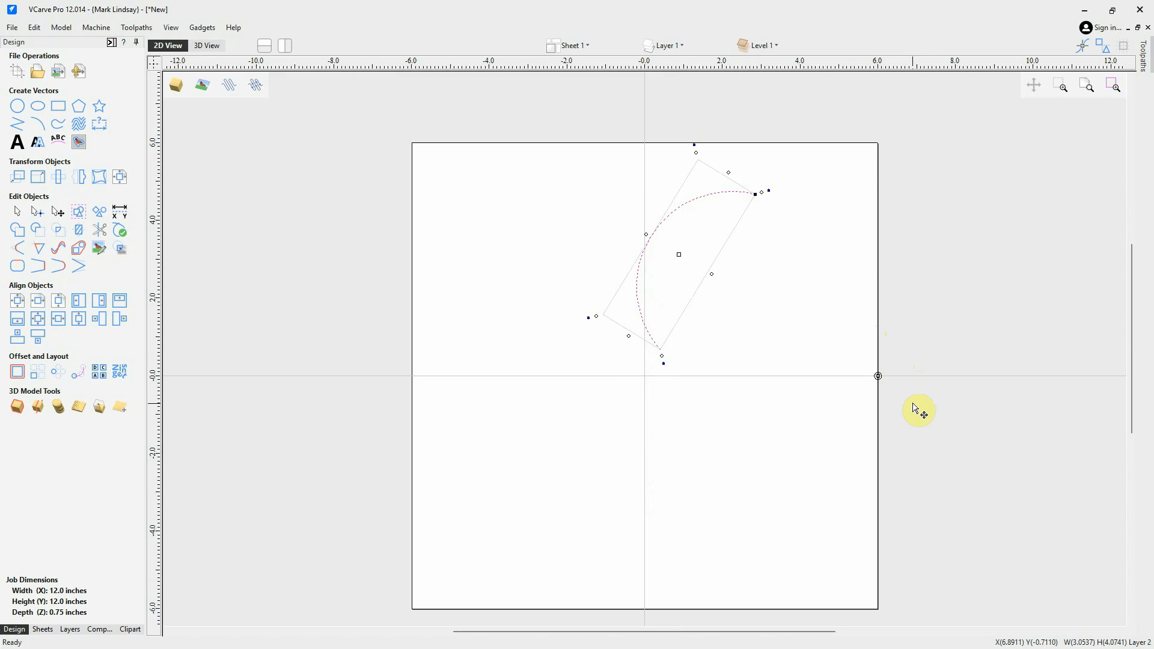
key("ctrl+z")
scroll(490, 404, "down", 1)
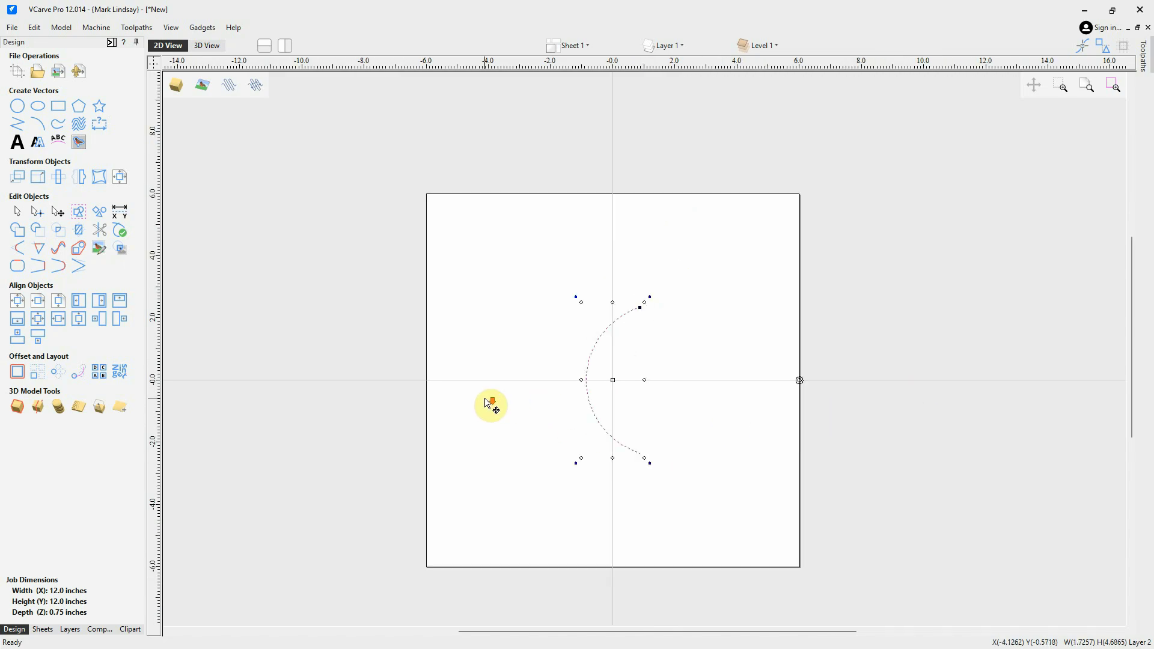
scroll(490, 404, "down", 1)
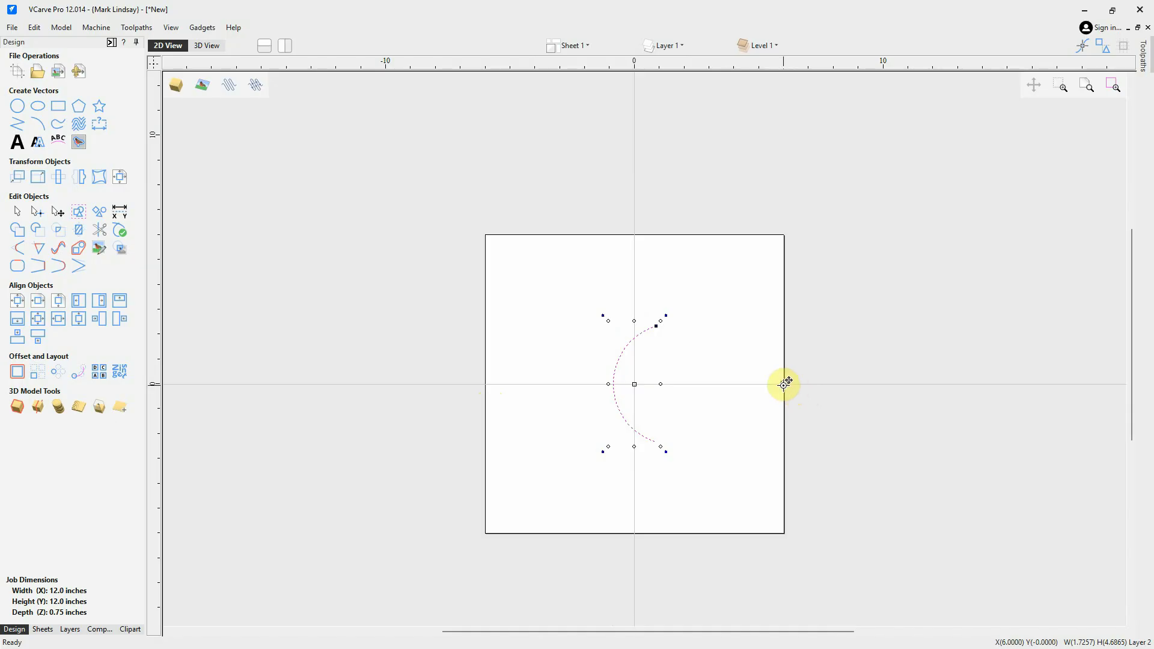
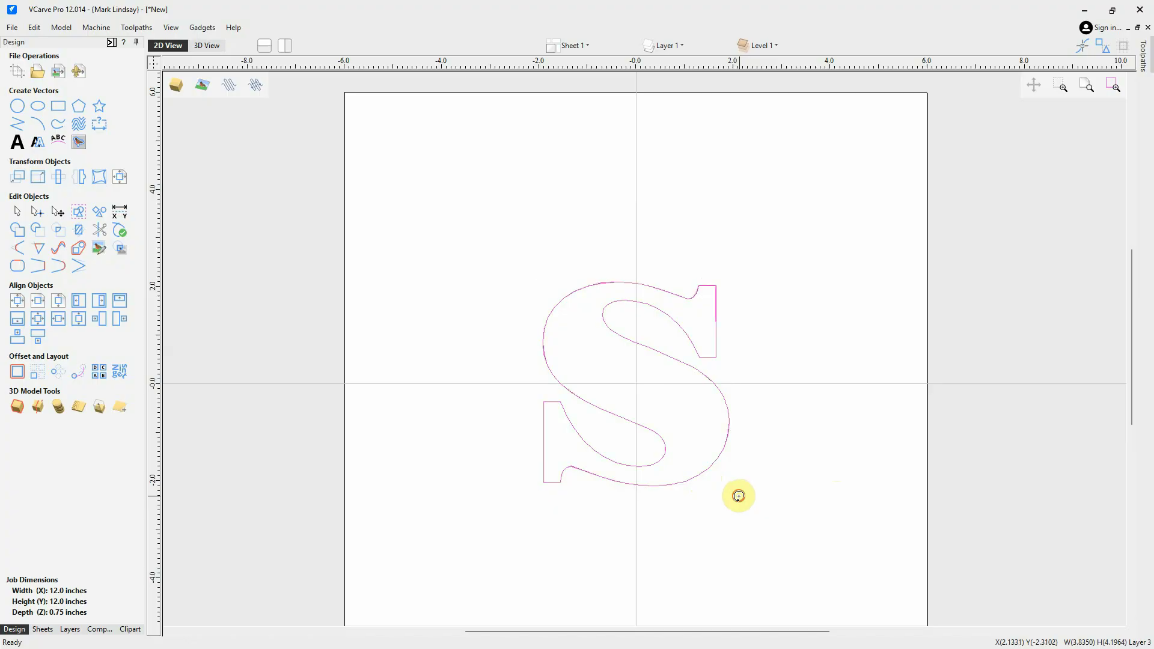
- Try rotating the letter S about its centre and about a pivot near the sheet's upper-right corner, undo the rotations, and deselect it
left_click_drag(740, 494, 647, 544)
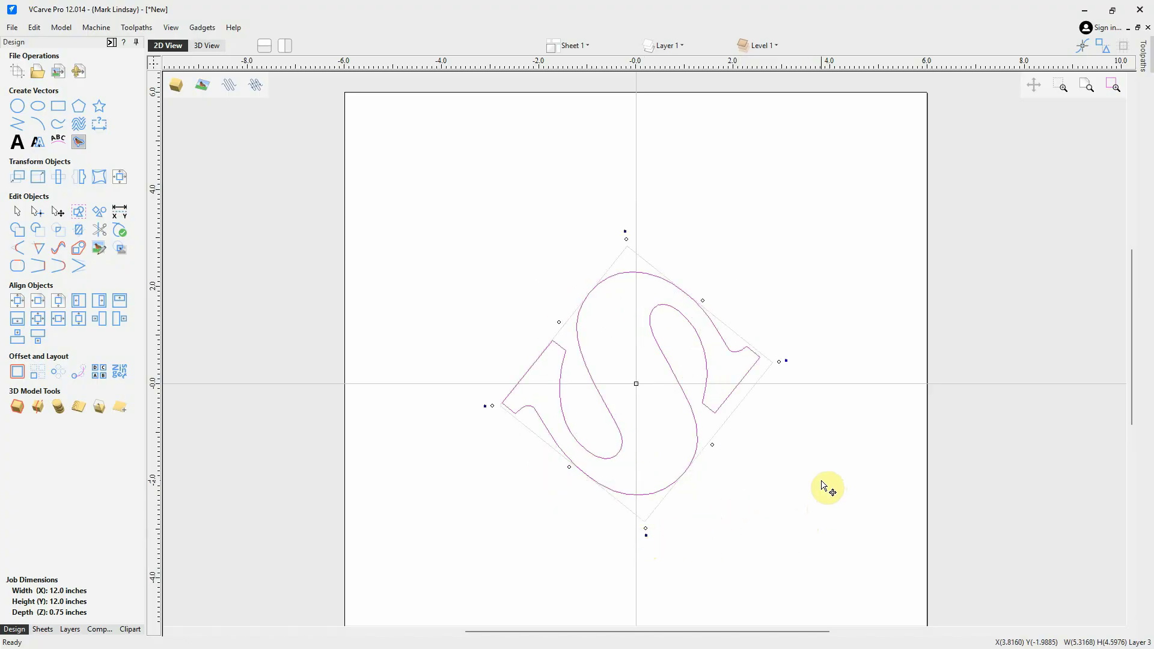
key("ctrl+z")
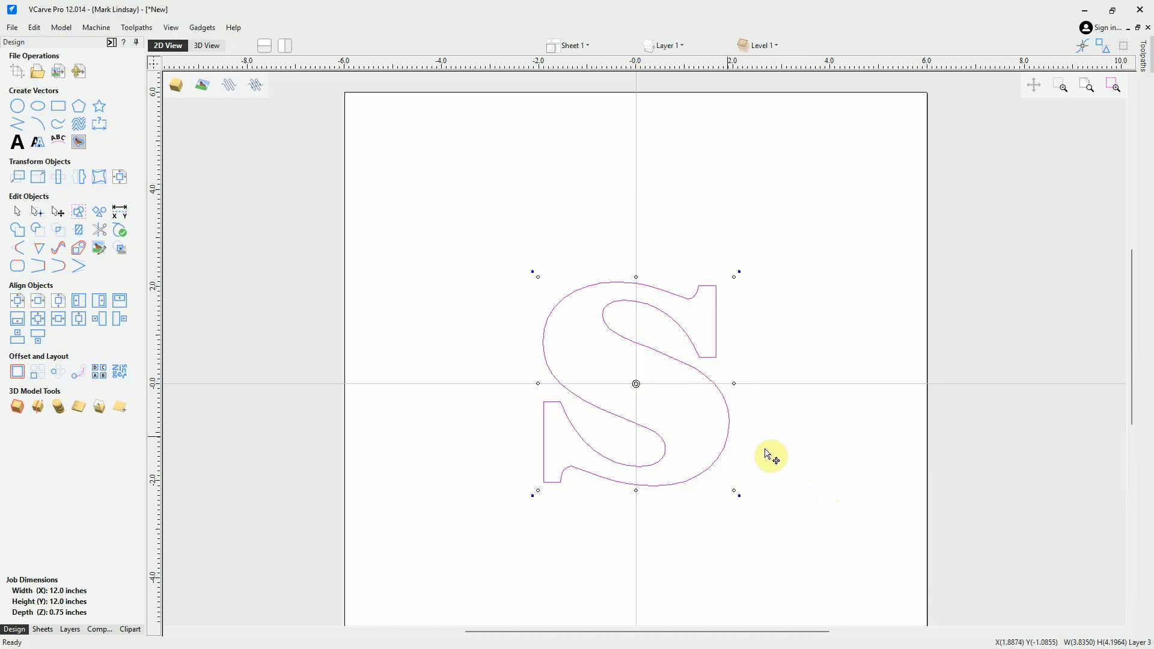
left_click_drag(637, 384, 800, 197)
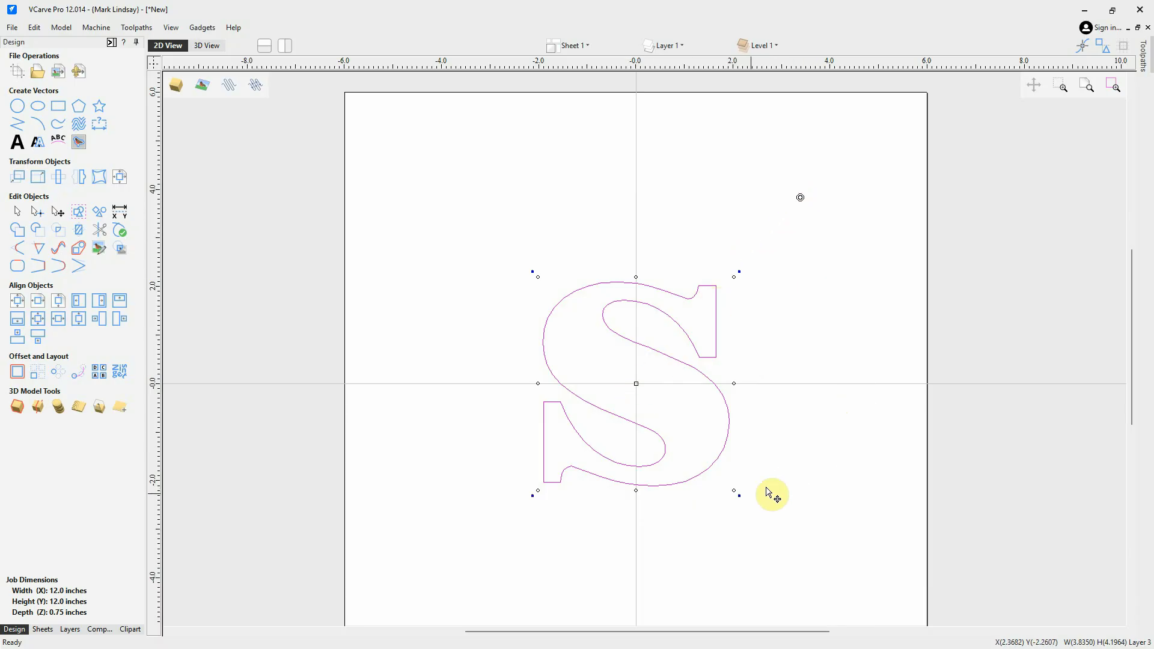
left_click_drag(739, 495, 525, 485)
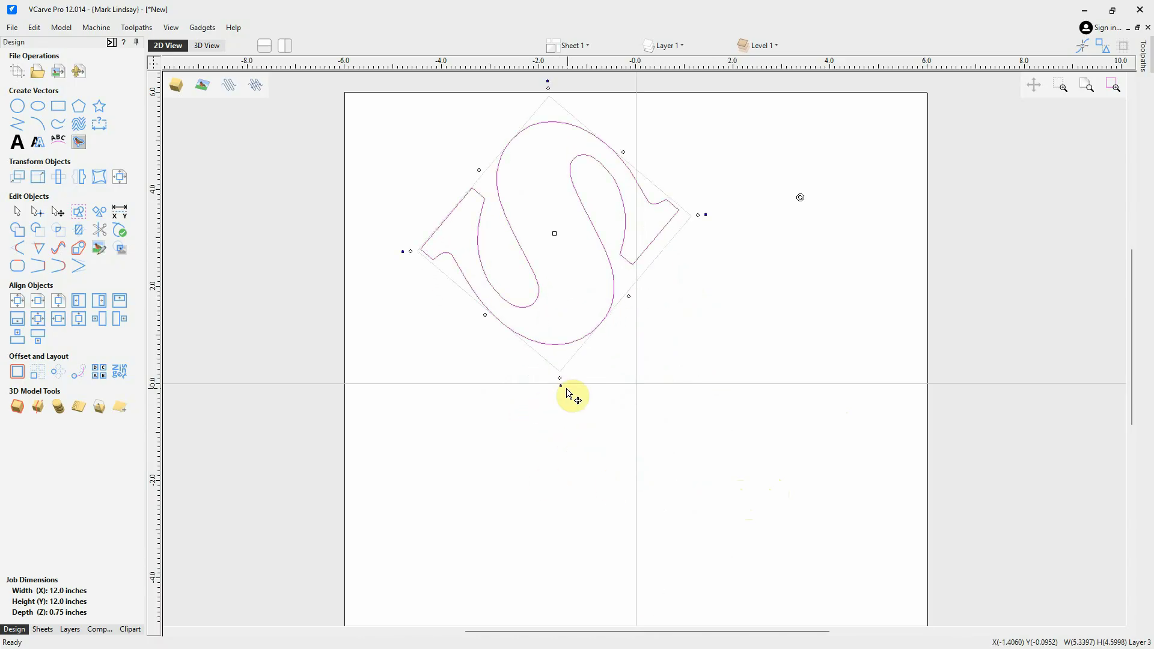
left_click_drag(564, 391, 693, 539)
left_click(824, 528)
- Make Layer 4 visible and hide Layer 3
left_click(676, 47)
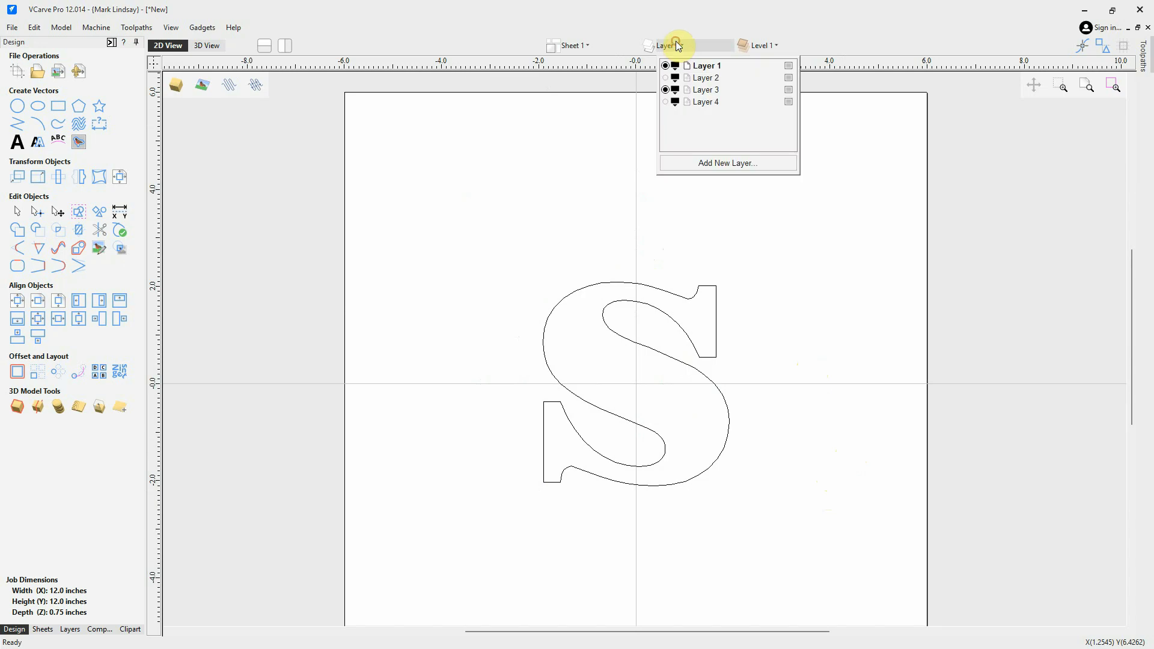
left_click(665, 102)
left_click(665, 90)
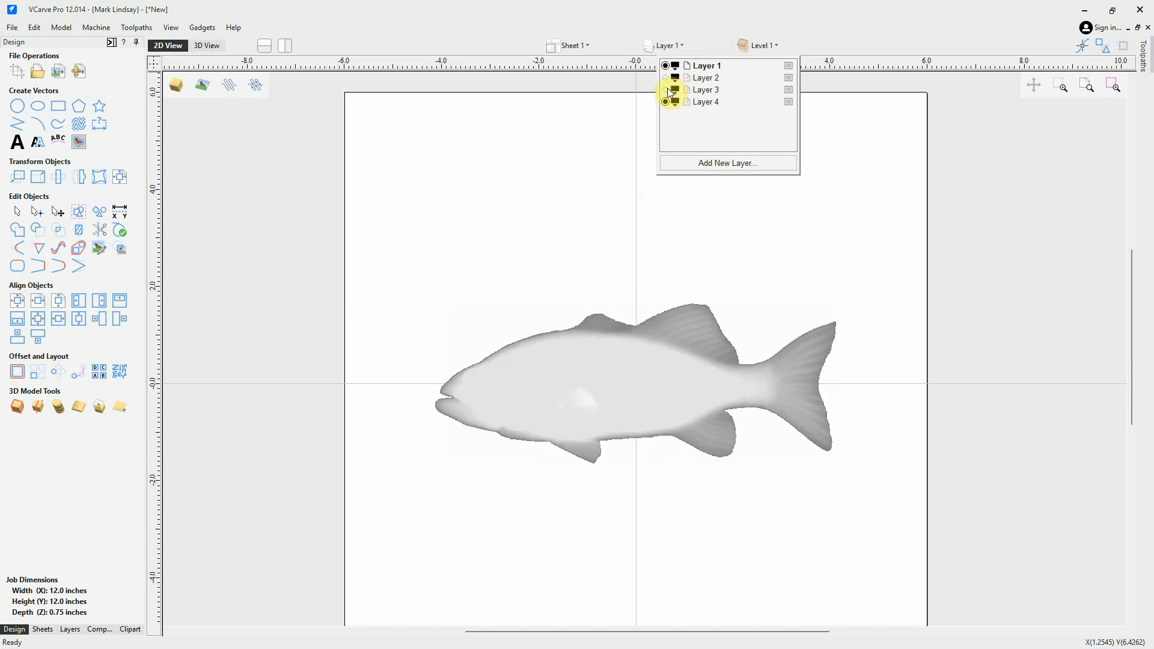
left_click(815, 227)
- Try rotating the fish model slightly clockwise about its centre, and undo the rotation
left_click(638, 411)
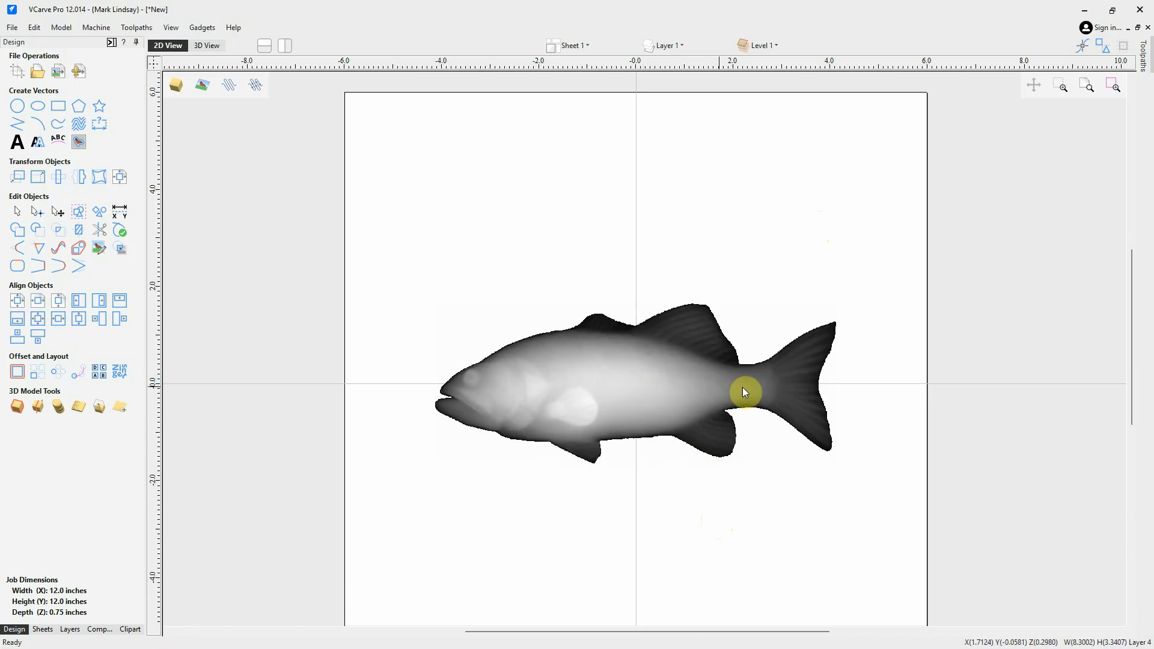
left_click(662, 386)
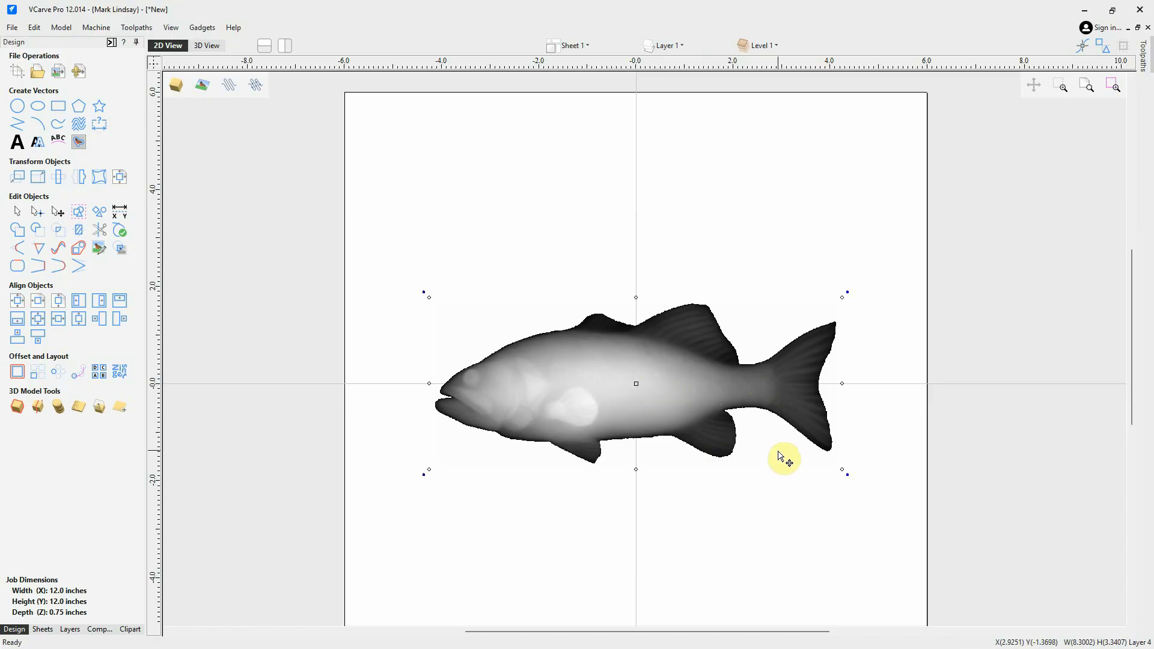
left_click(846, 476)
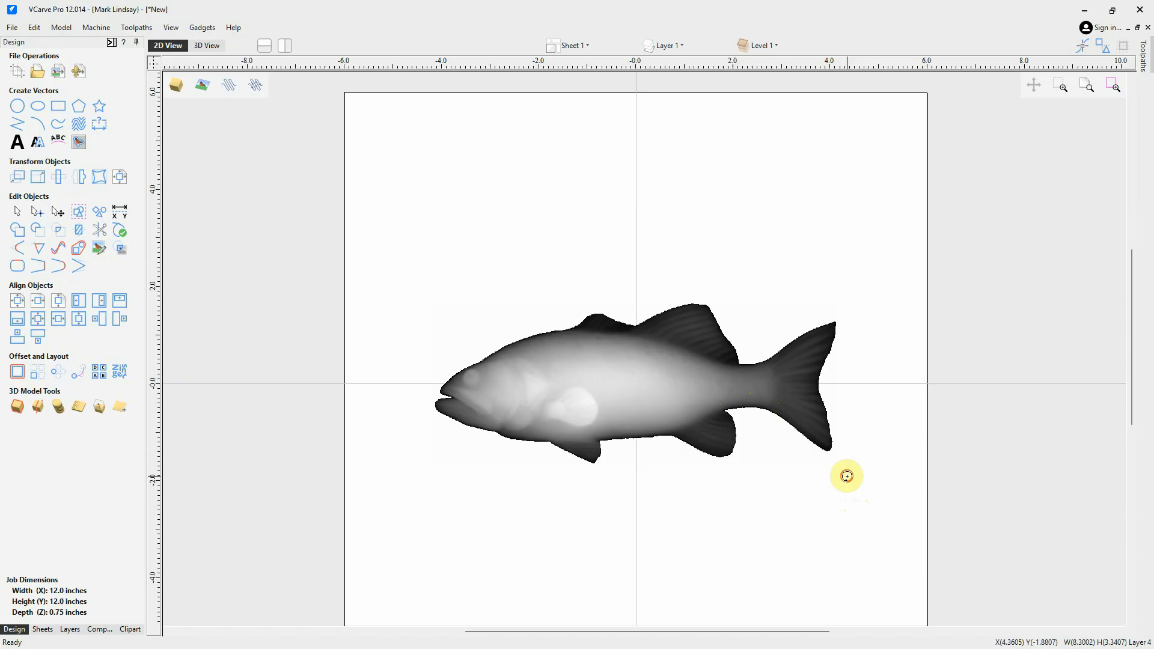
left_click_drag(846, 476, 812, 518)
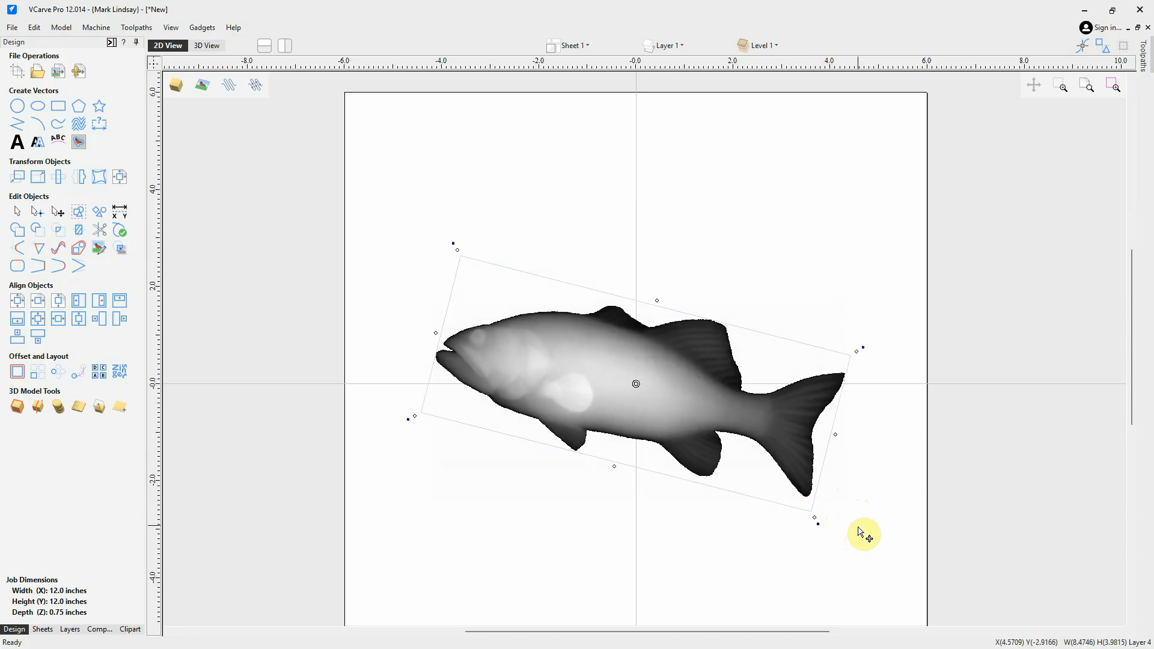
key("ctrl+z")
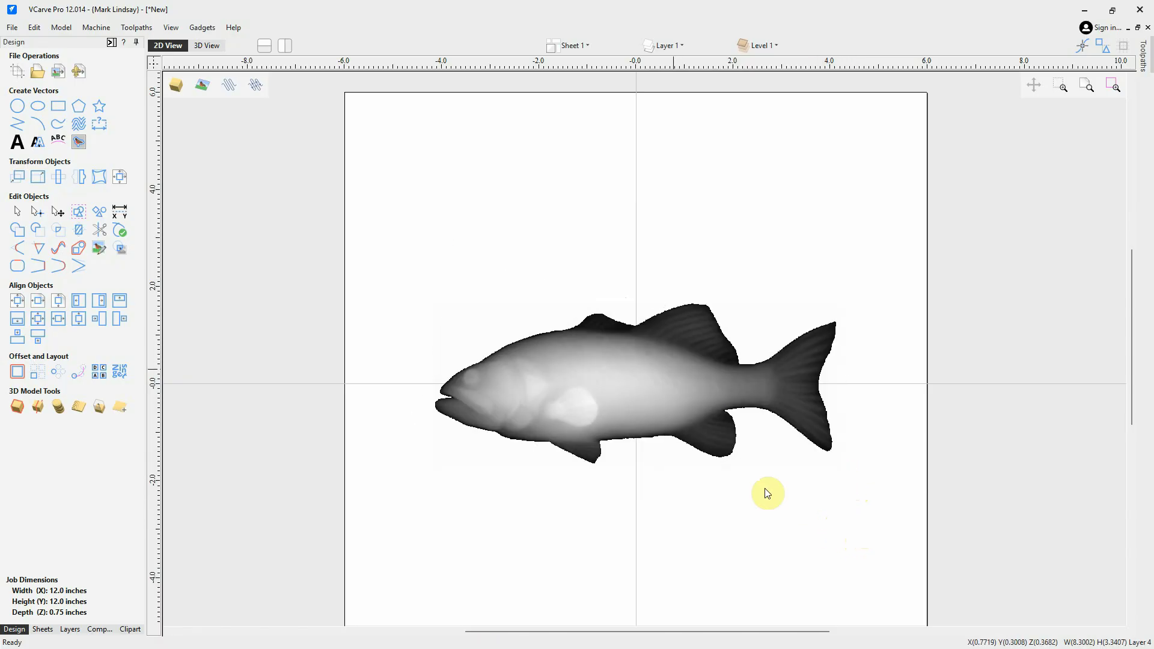
- Try rotating the fish model counter-clockwise about a pivot at its mouth, and undo the rotation
left_click(677, 376)
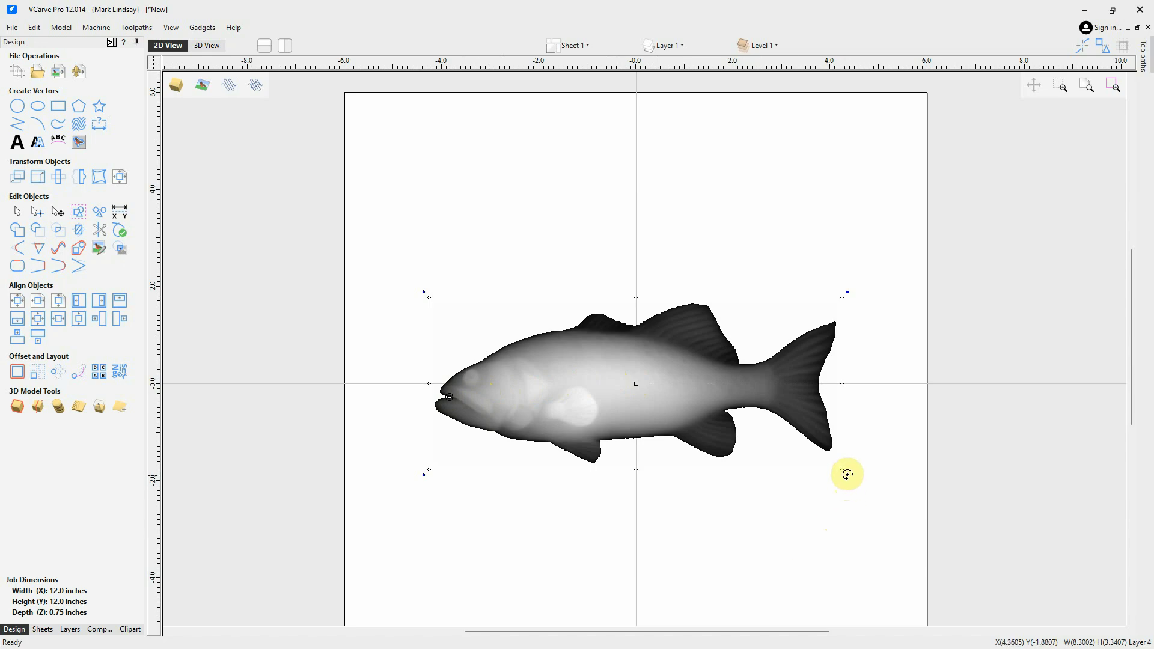
left_click_drag(847, 475, 810, 254)
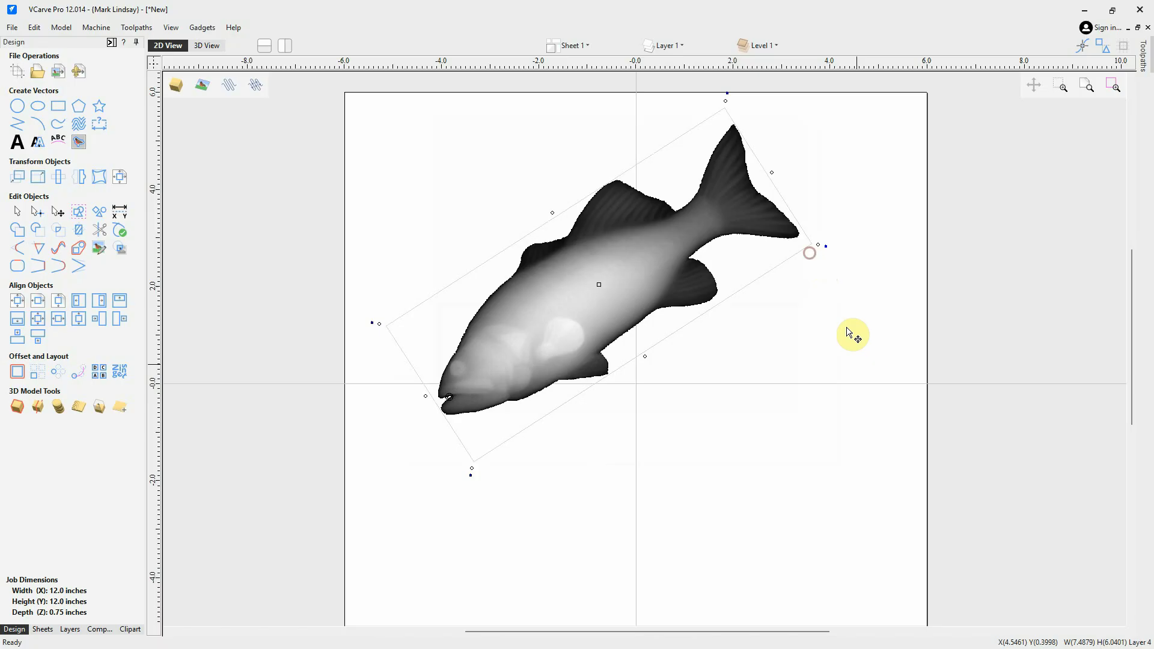
key("ctrl+z")
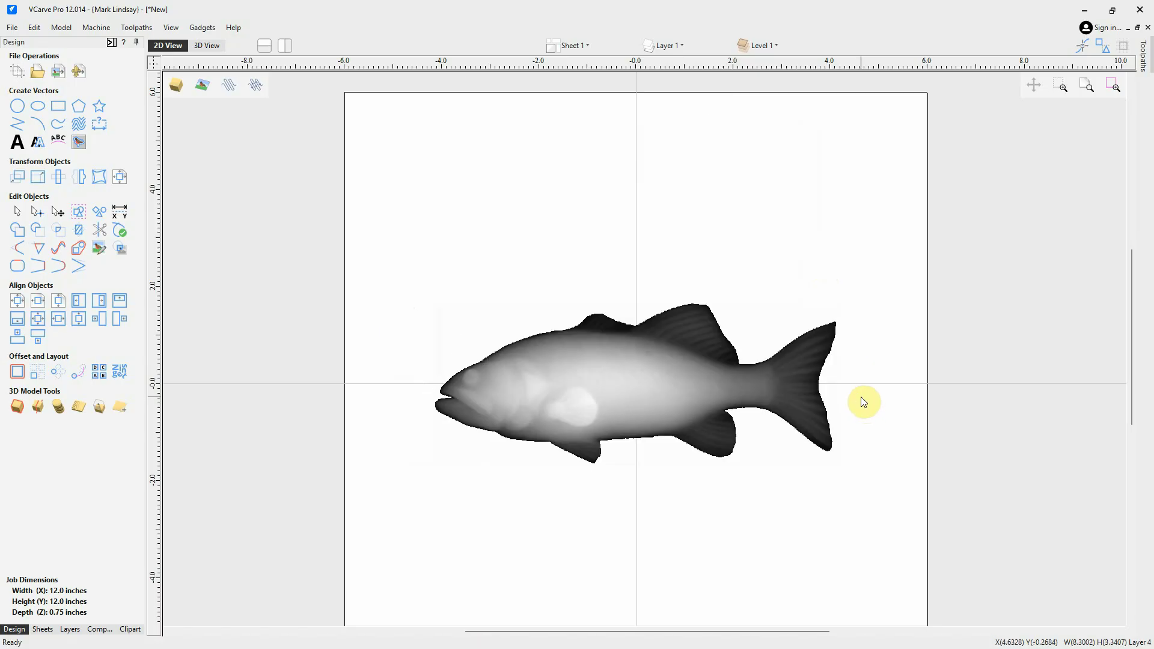
- Select the fish model and move its rotation pivot from the mouth to the centre, and on to a point near the sheet's upper-right corner
left_click(665, 385)
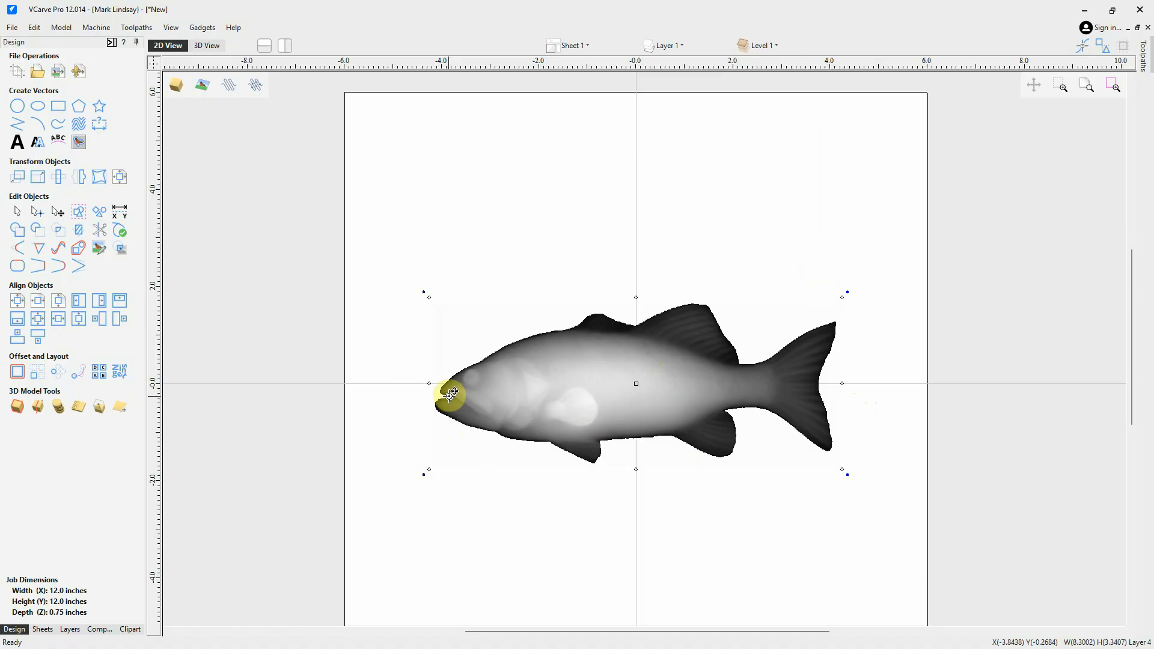
left_click_drag(450, 394, 637, 387)
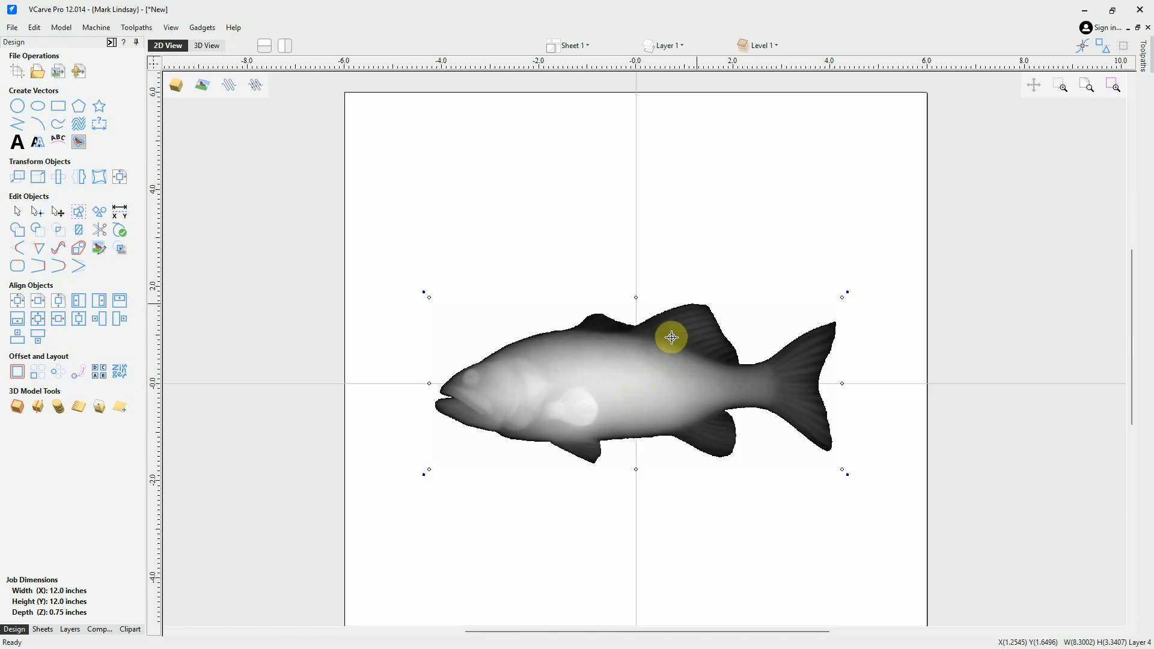
left_click(835, 138)
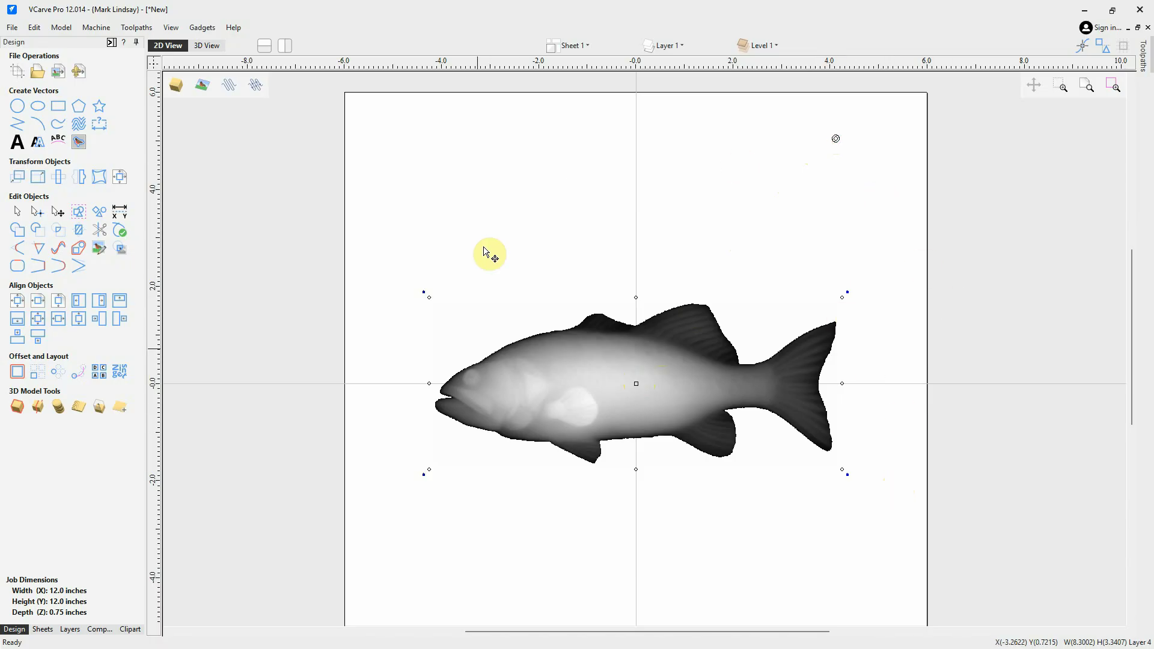
- Try rotating the fish model about the pivot near the sheet's upper-right corner, undo the rotation, and deselect the model
left_click(847, 473)
mouse_move(847, 473)
left_mouse_down()
mouse_move(786, 479)
mouse_move(664, 443)
mouse_move(802, 531)
mouse_move(1021, 534)
mouse_move(948, 535)
left_mouse_up()
key("ctrl+z")
left_click(636, 383)
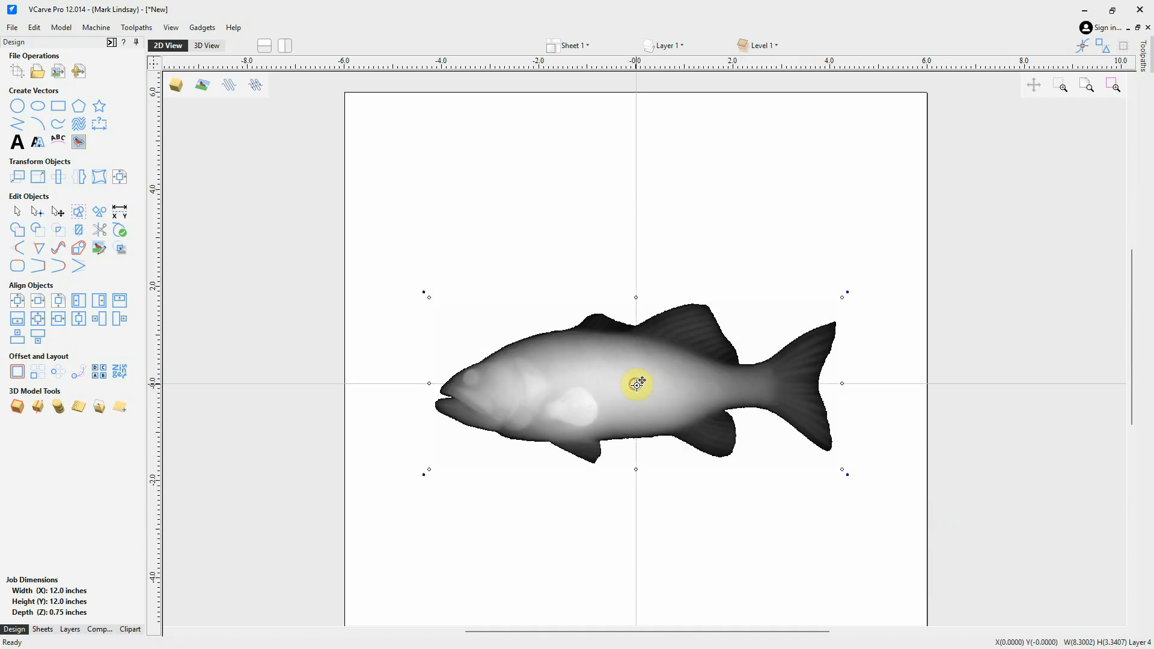
left_click(704, 529)
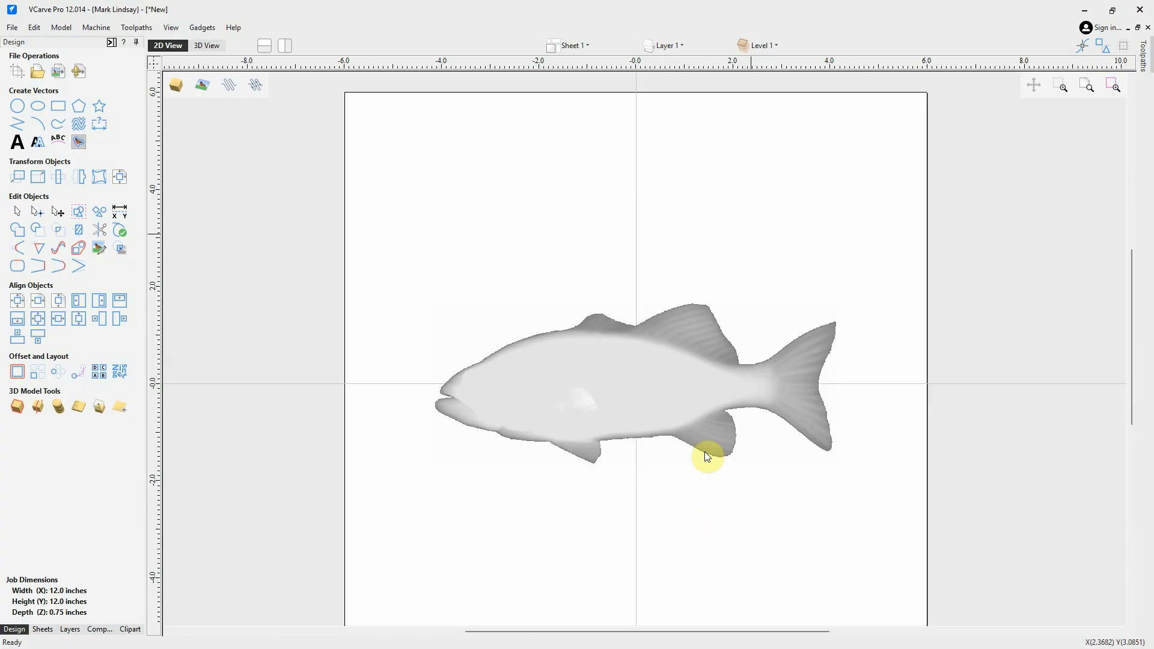
- Make Layer 2 visible and hide Layer 4
left_click(681, 46)
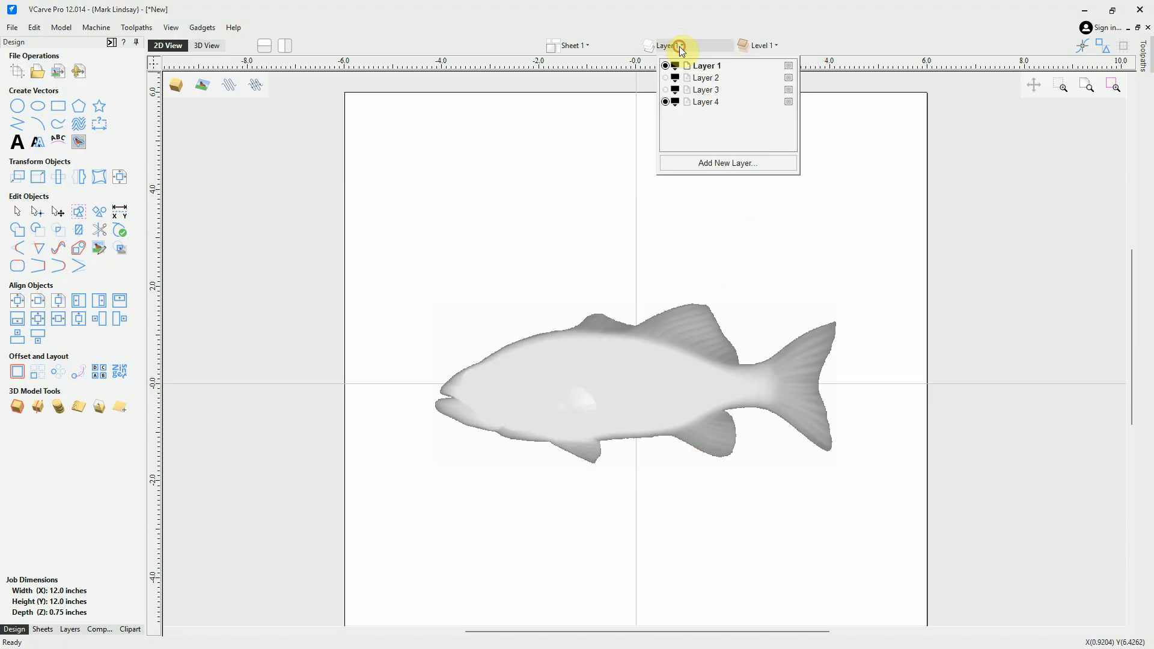
left_click(666, 77)
left_click(666, 101)
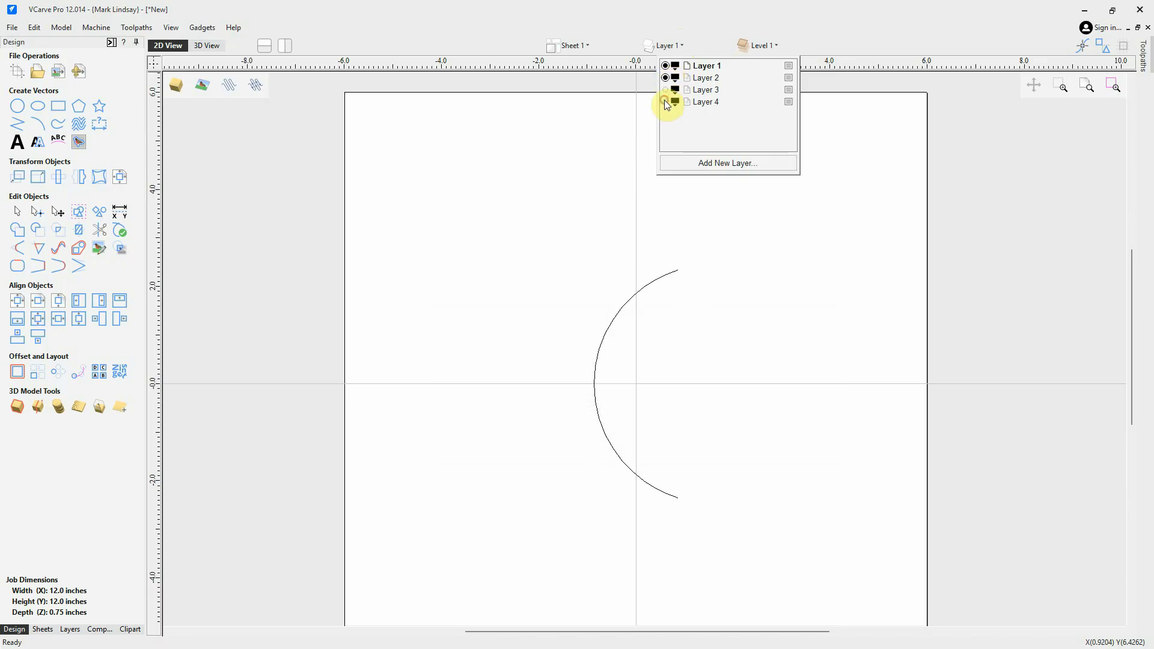
- Select the open arc on Layer 2, try rotating it counter-clockwise about its centre, and undo the rotation
left_click(626, 302)
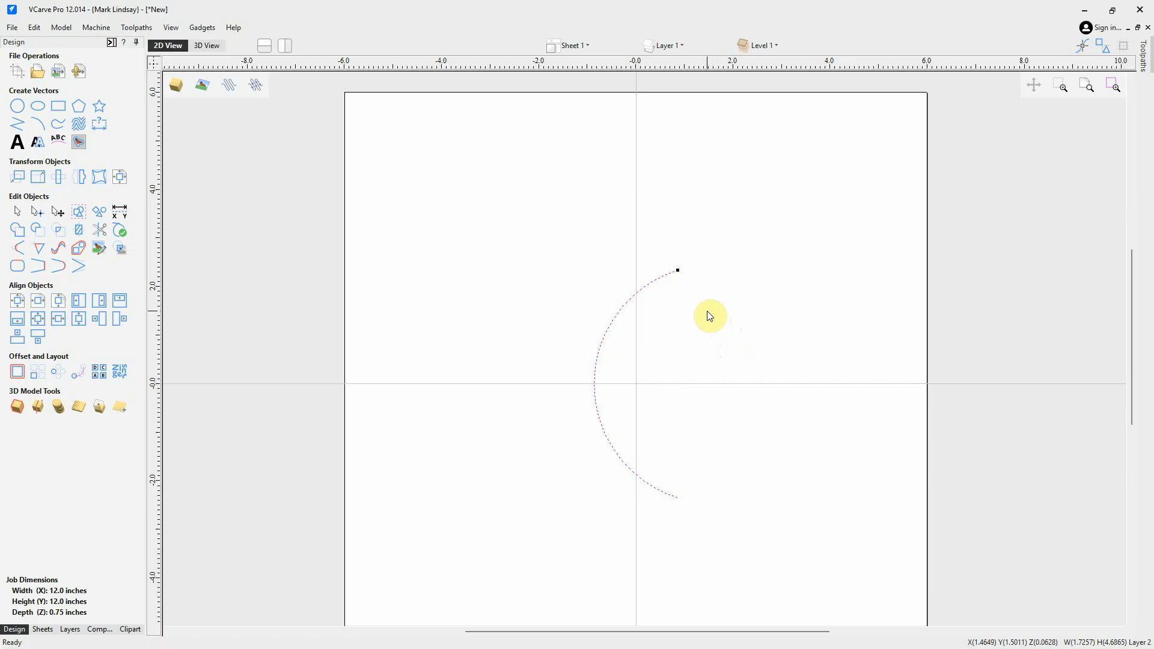
key("ctrl+z")
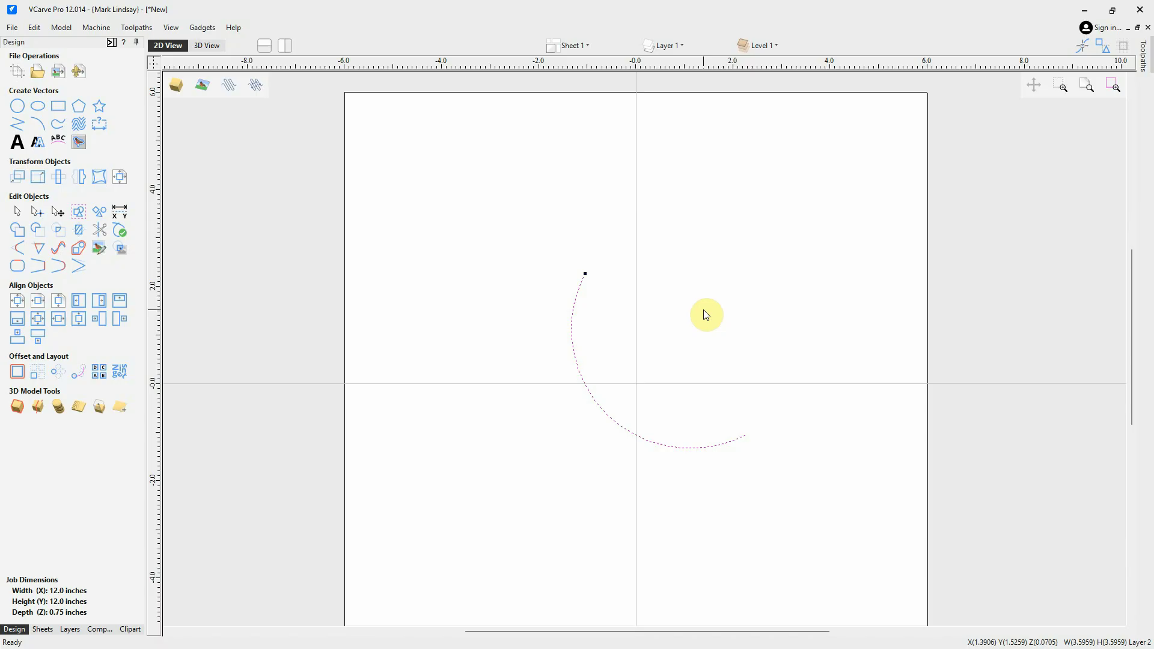
key("ctrl+z")
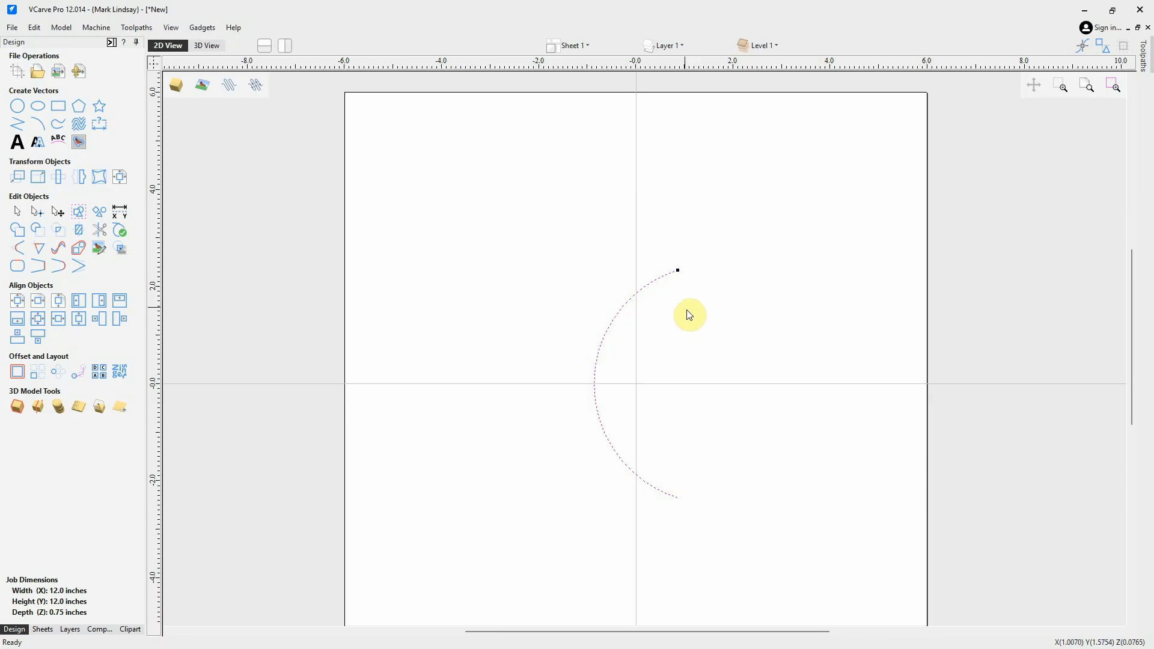
- Try rotating the arc slightly counter-clockwise interactively by its upper-right rotation handle, and undo the rotation
left_click(665, 275)
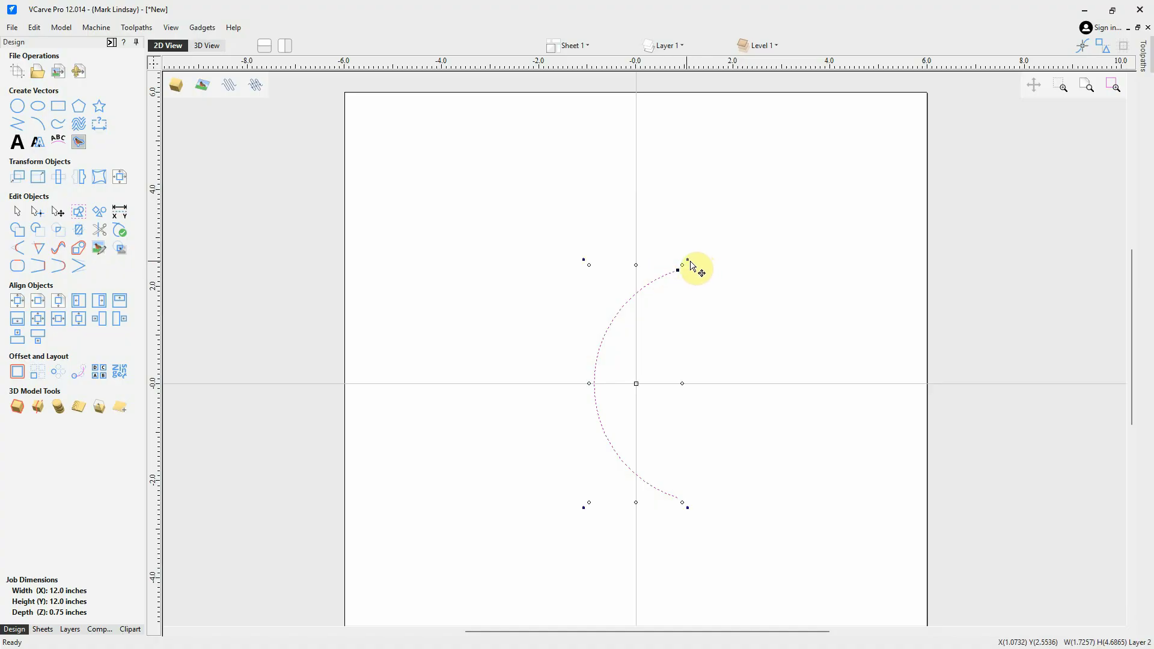
left_click_drag(688, 260, 650, 255)
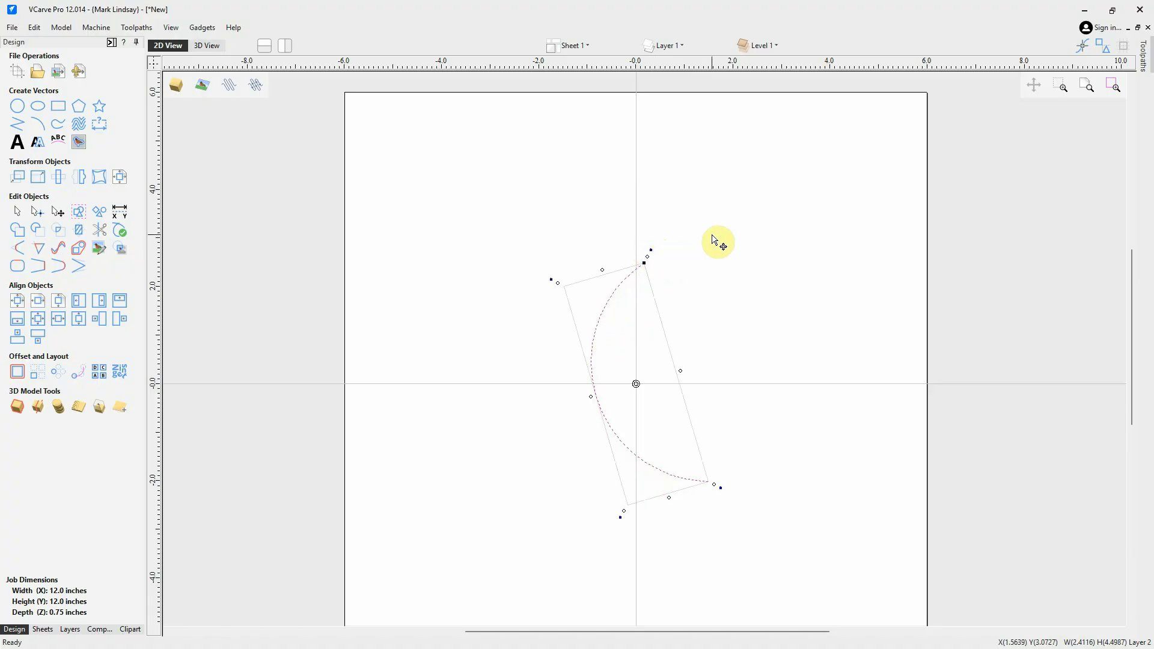
key("ctrl+z")
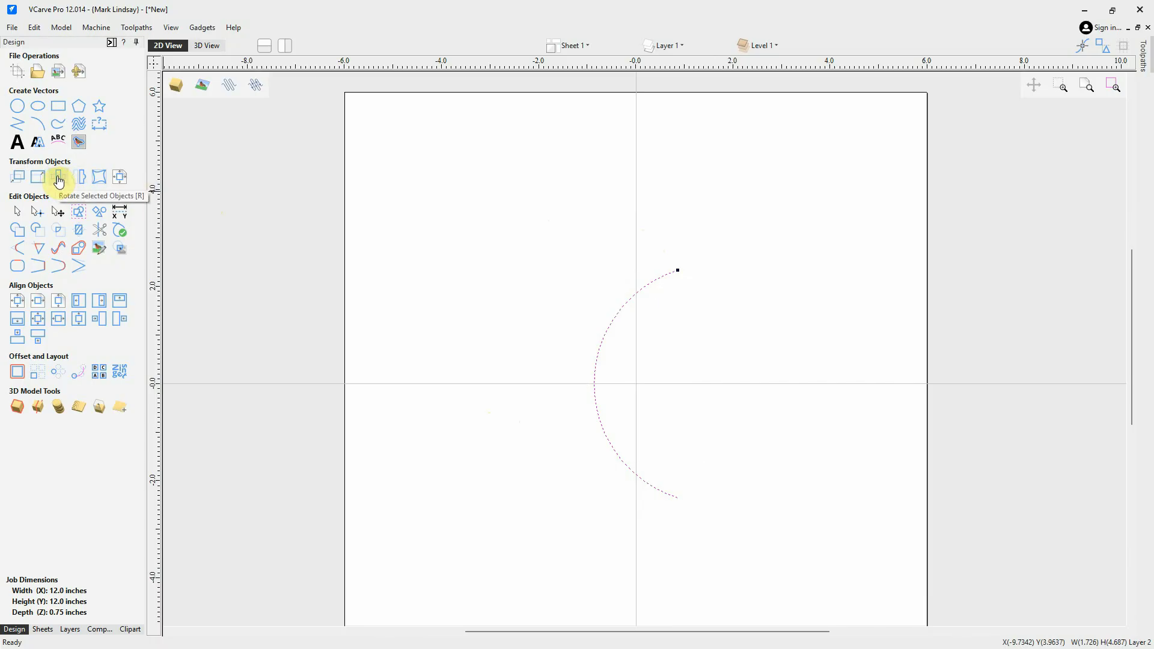
- Start the Rotate tool for the arc and move its pivot to each corner of the bounding box and back to the centre
left_click(58, 177)
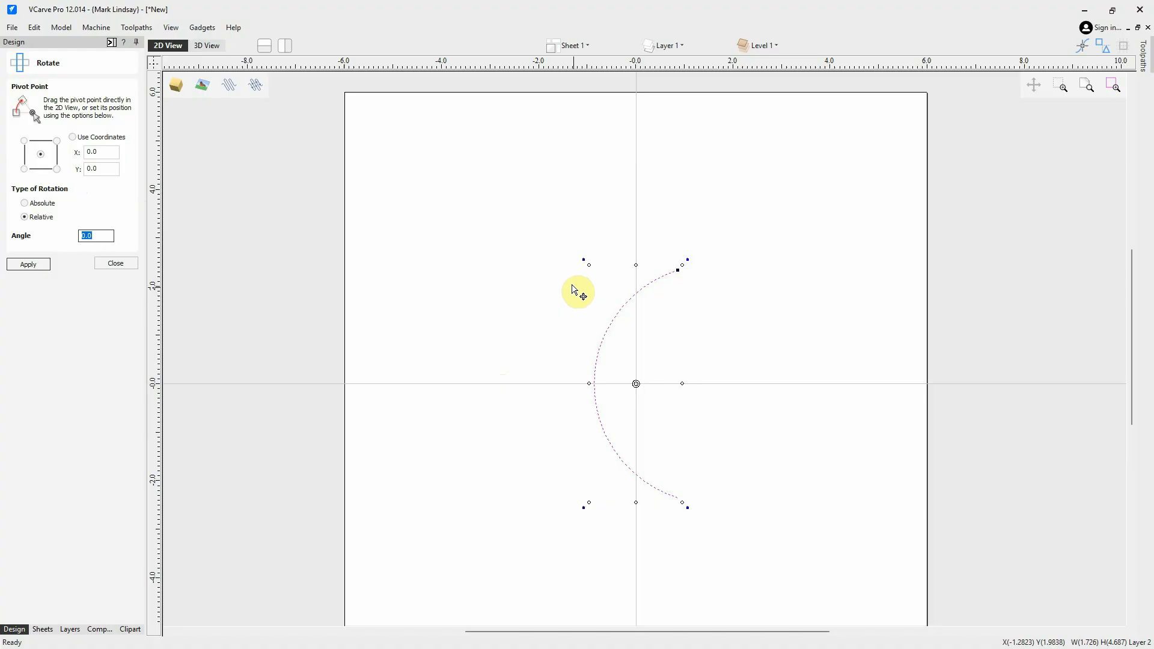
left_click(638, 382)
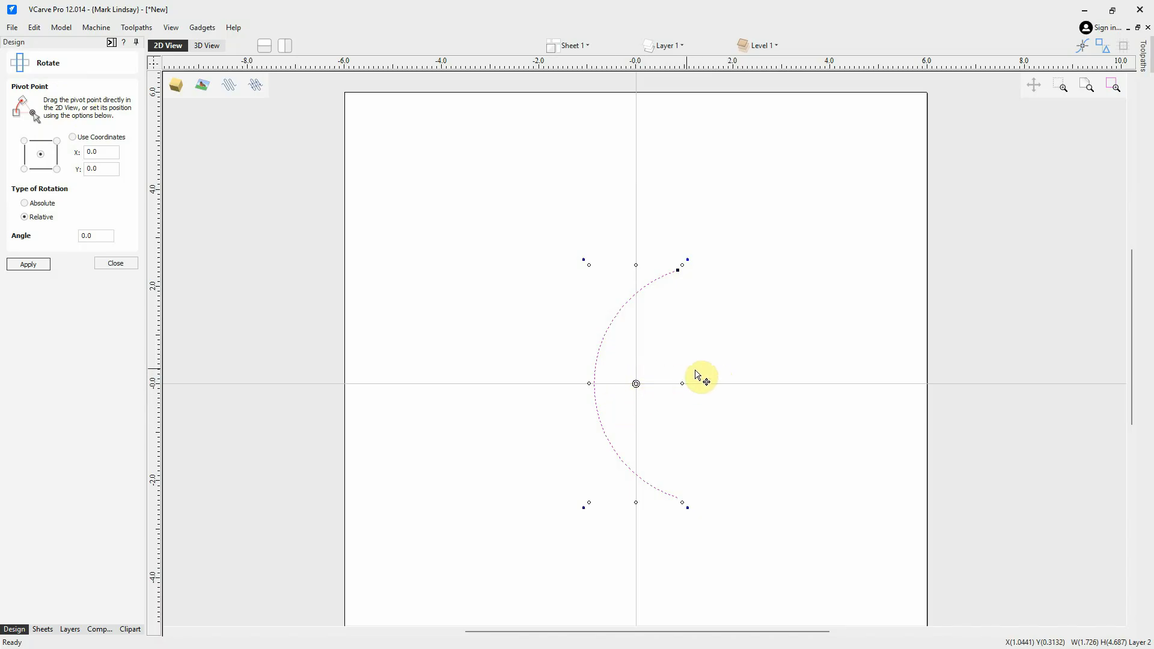
left_click(24, 141)
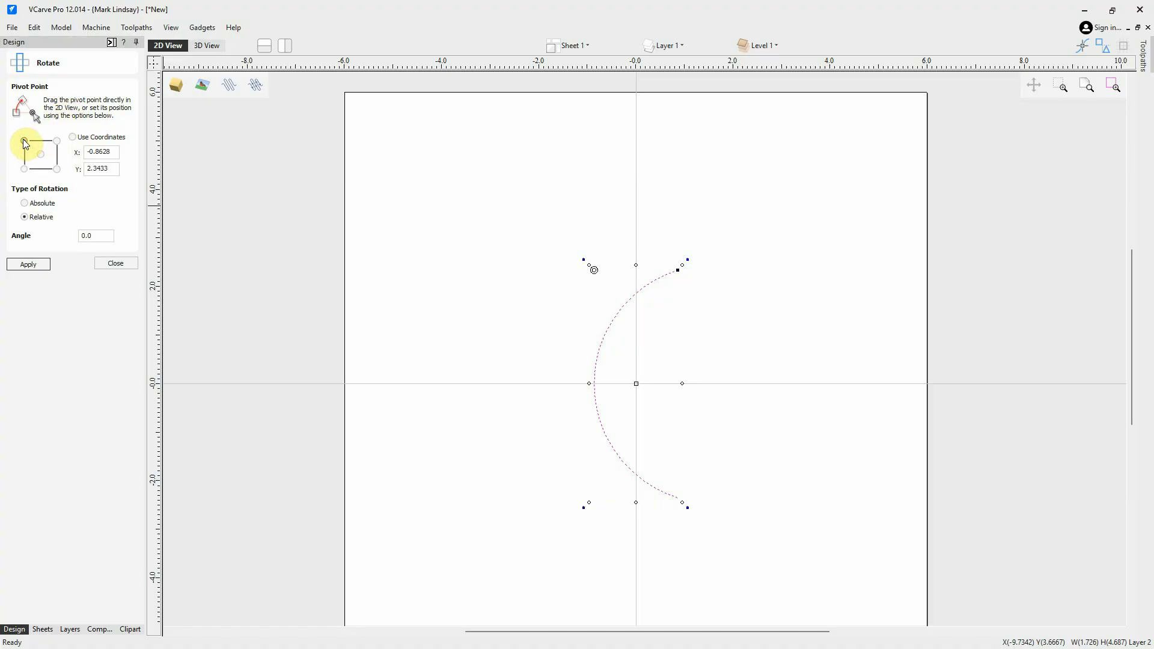
left_click(24, 170)
left_click(56, 170)
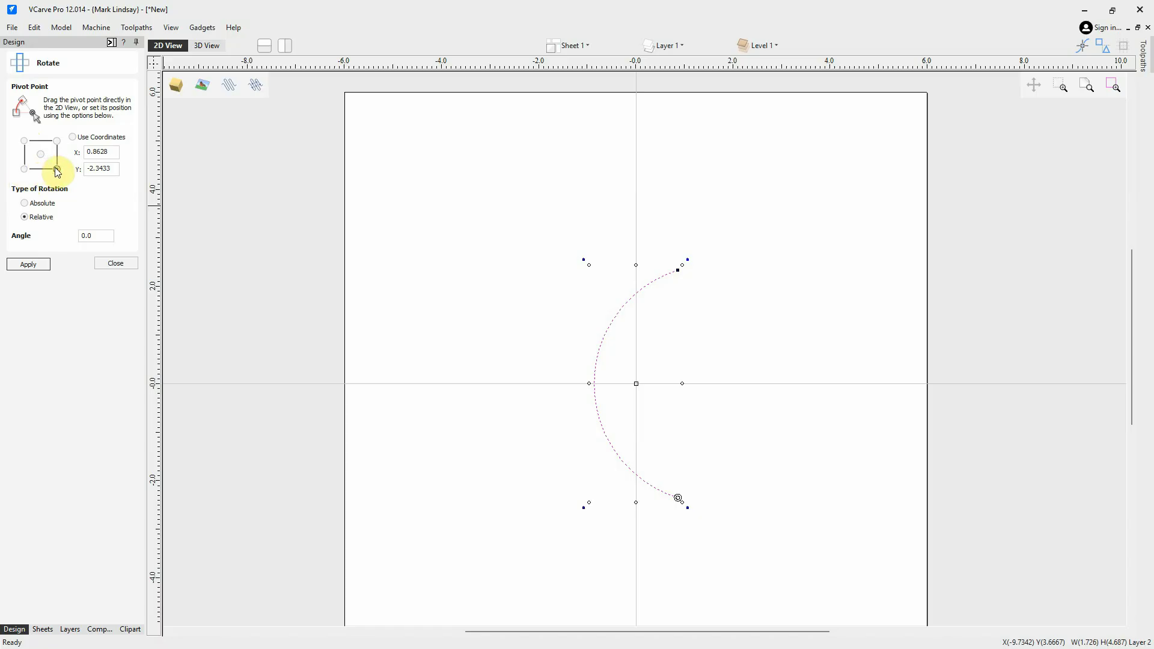
left_click(56, 141)
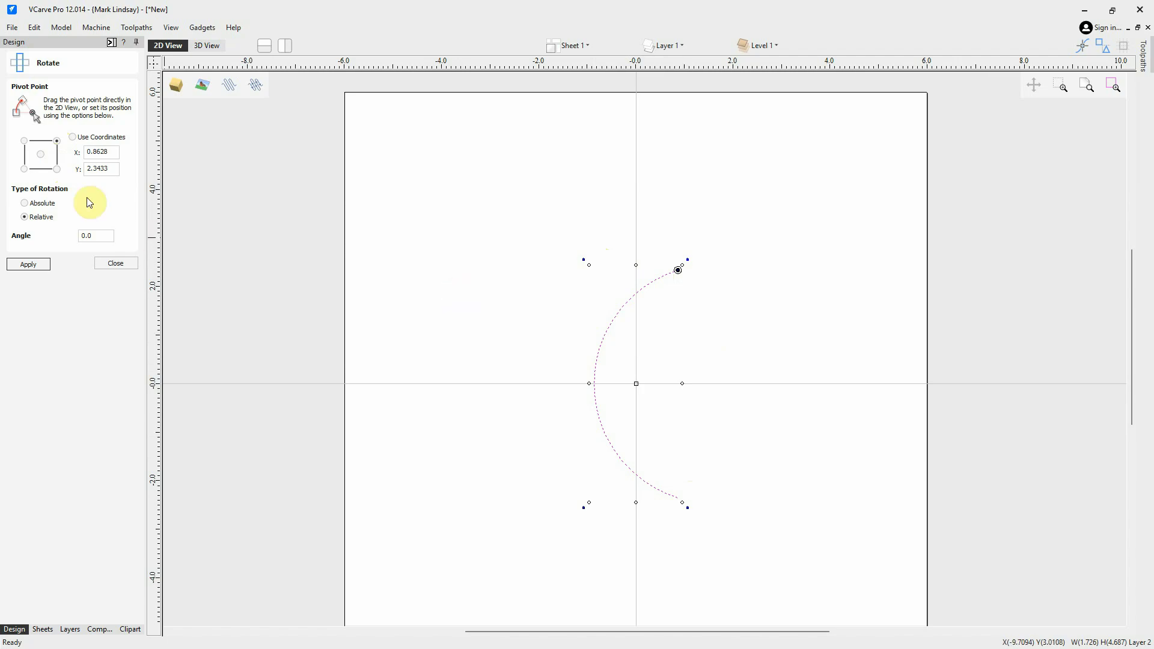
left_click(41, 154)
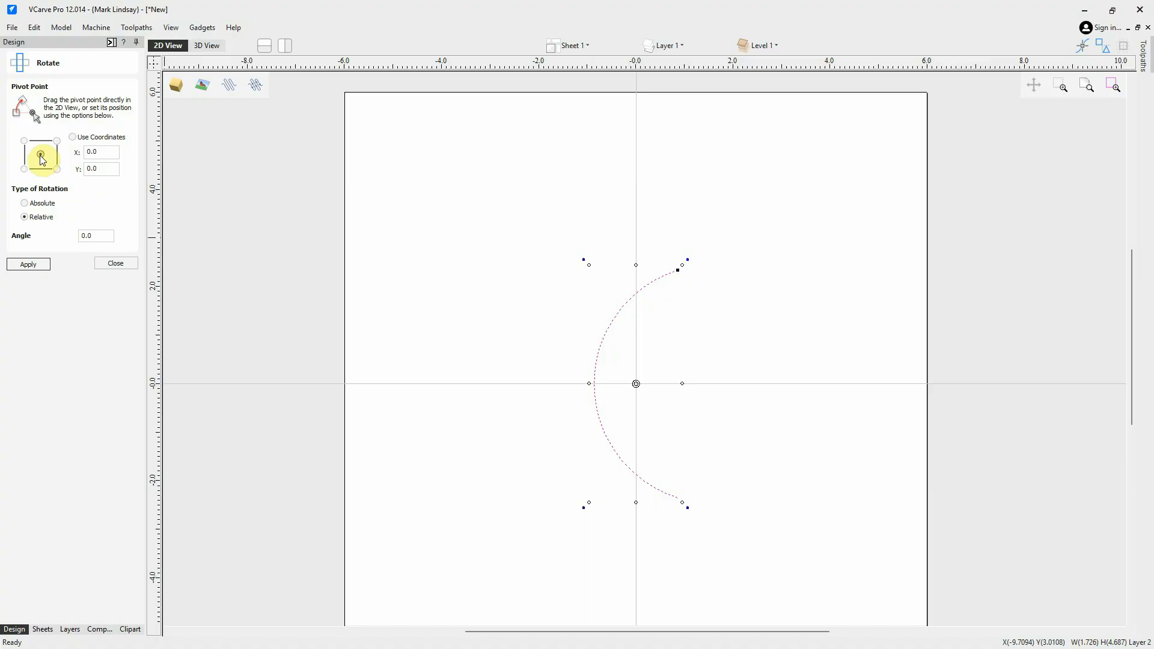
- Position the rotation pivot by coordinates at X 1, Y 1, and change its X coordinate to -1
left_click(74, 138)
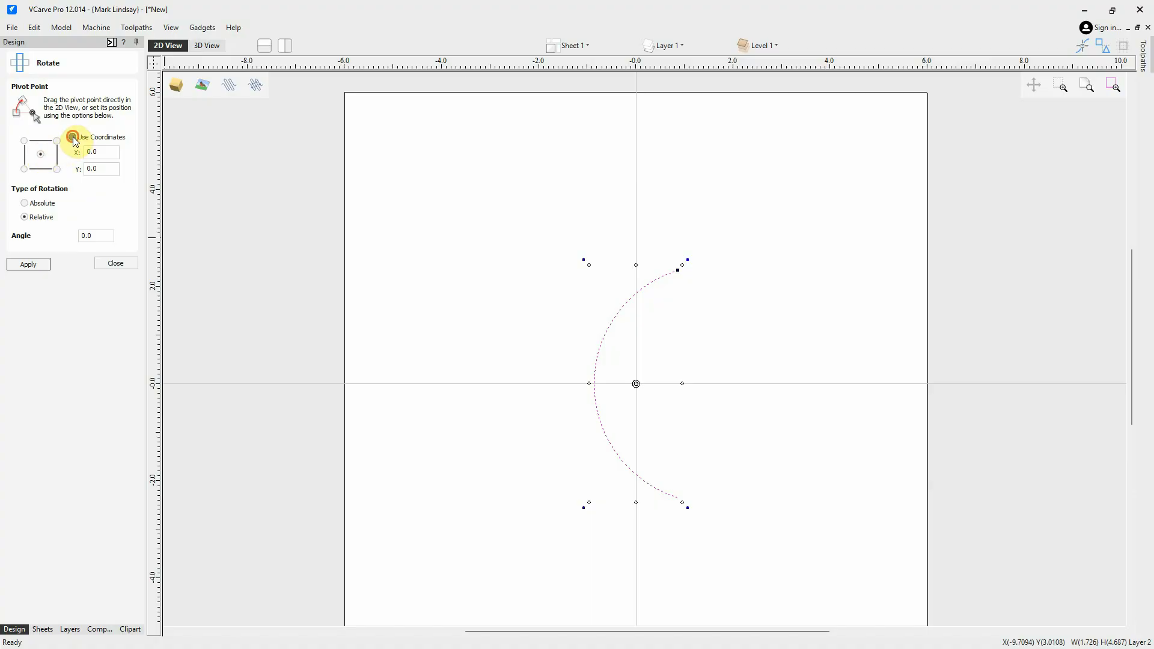
left_click(104, 155)
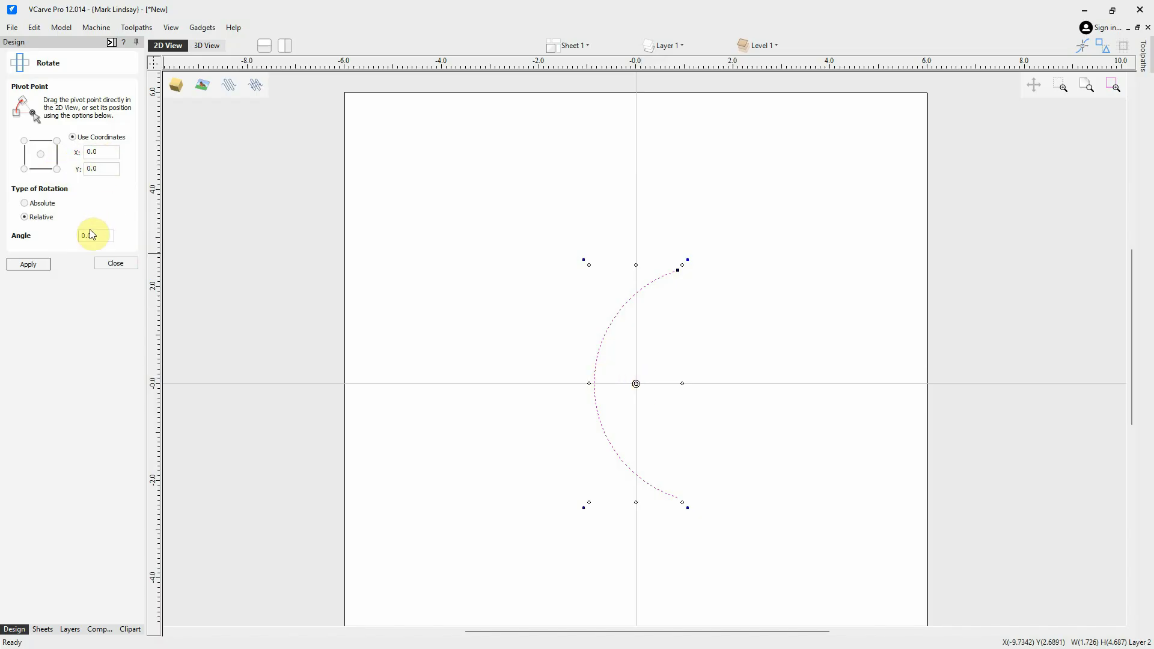
left_click(94, 152)
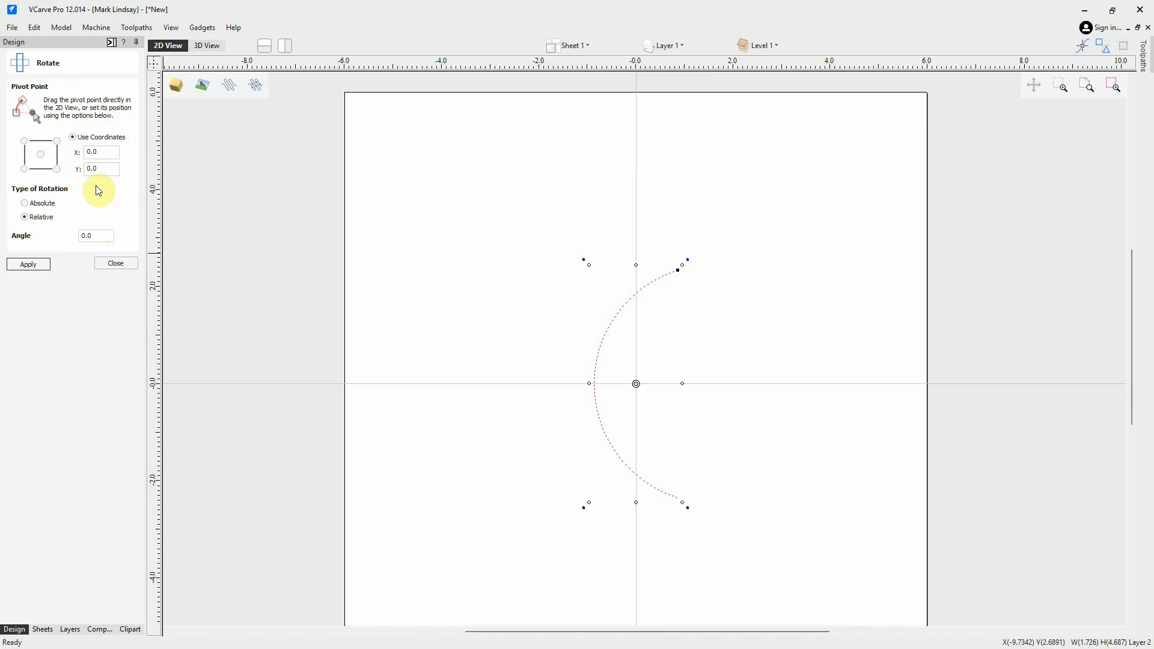
double_click(98, 152)
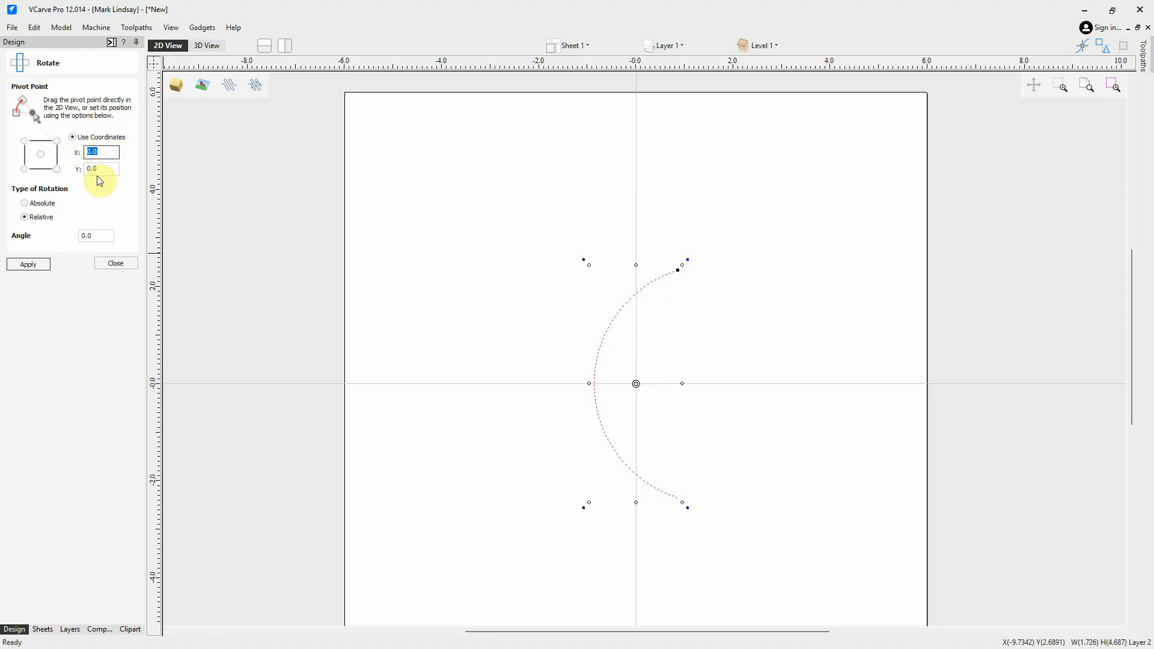
type("1")
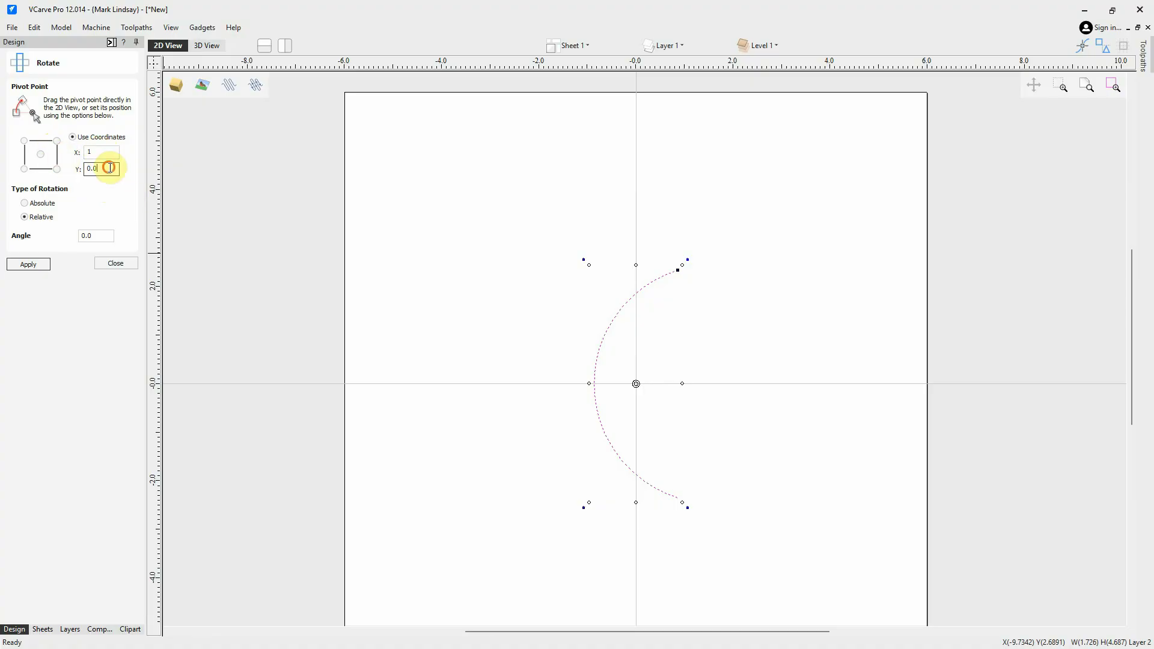
double_click(111, 168)
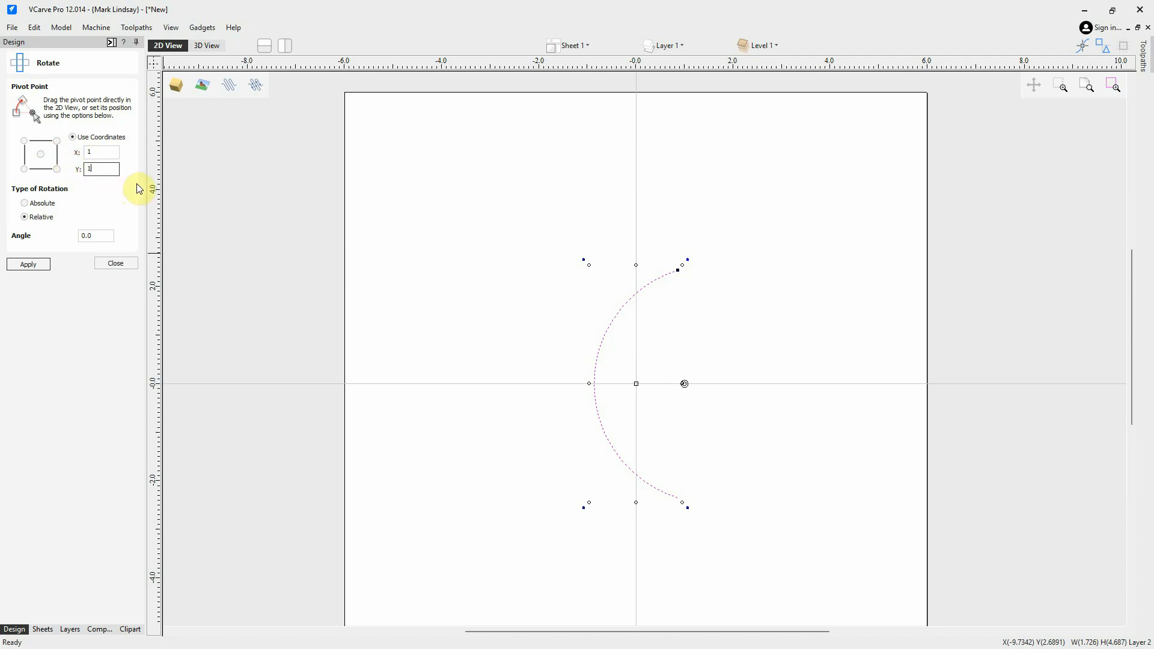
key("Tab")
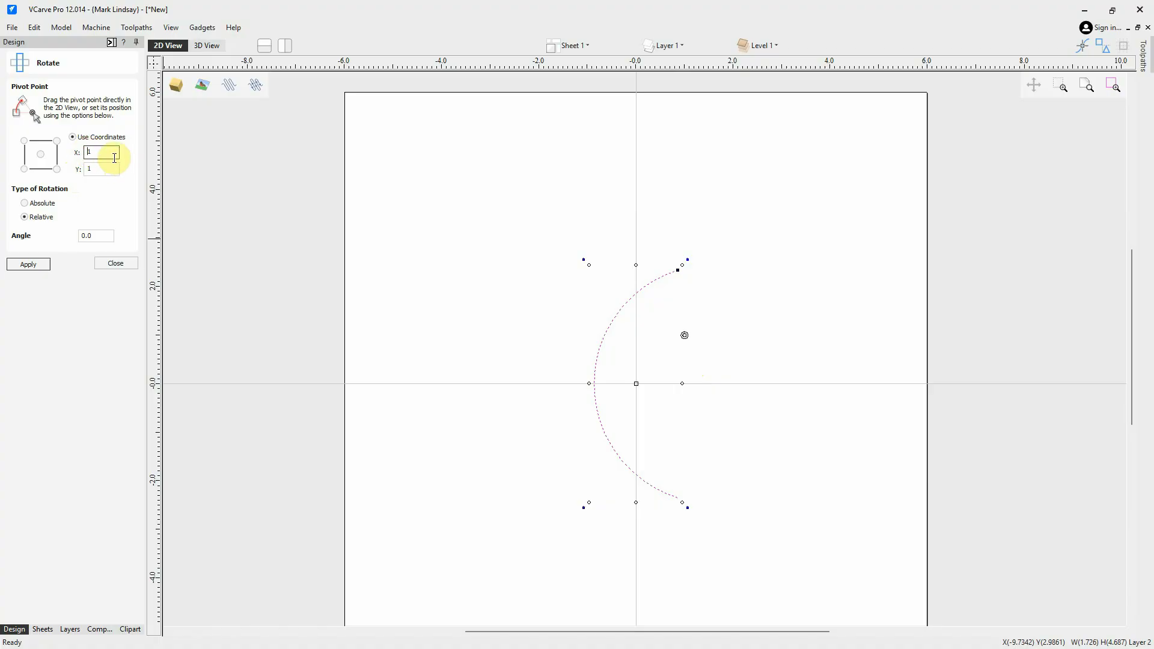
type("-")
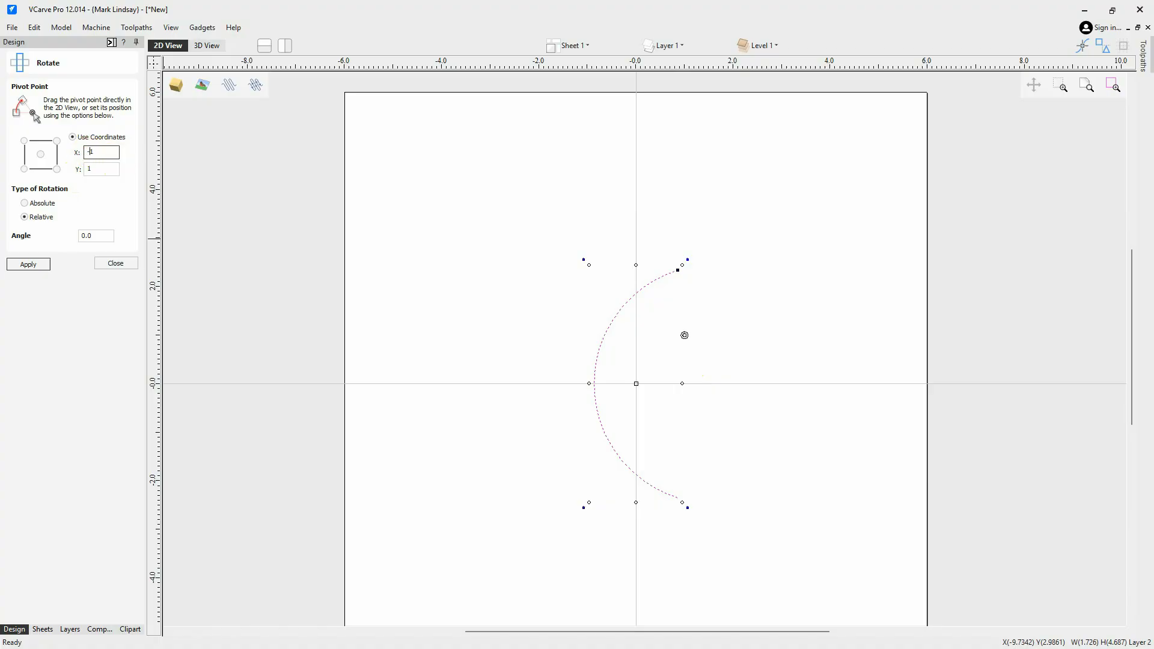
left_click(108, 168)
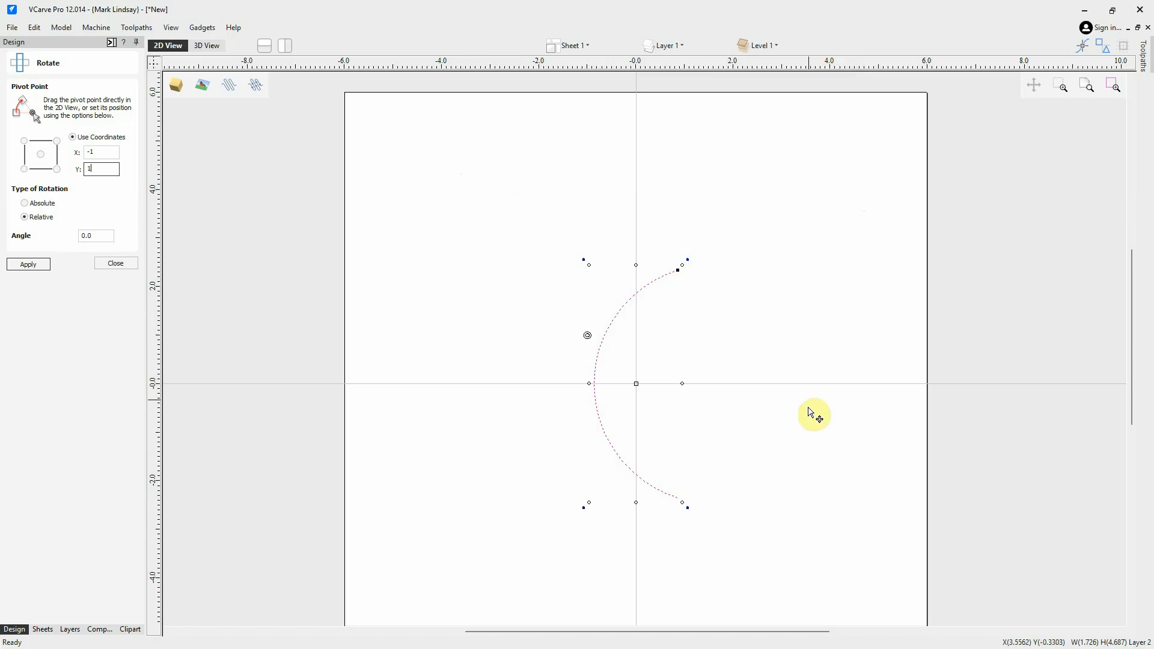
- Move the rotation pivot outside the sheet by setting its coordinates to X -15, Y 13
scroll(746, 342, "down", 1)
scroll(691, 321, "down", 1)
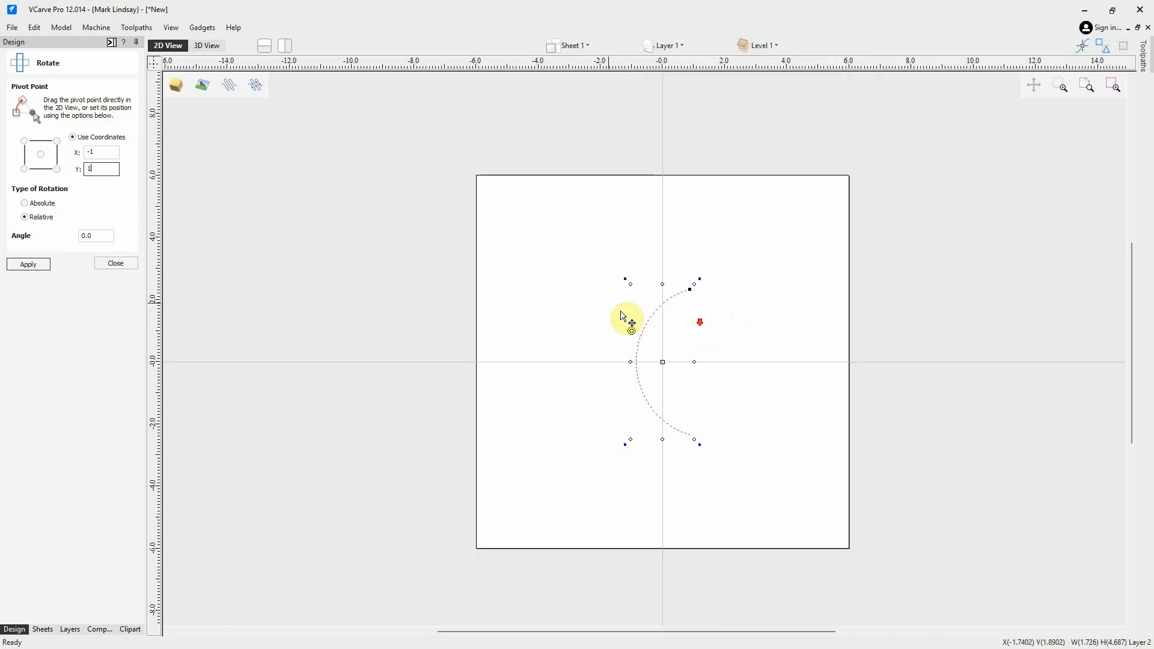
left_click(95, 151)
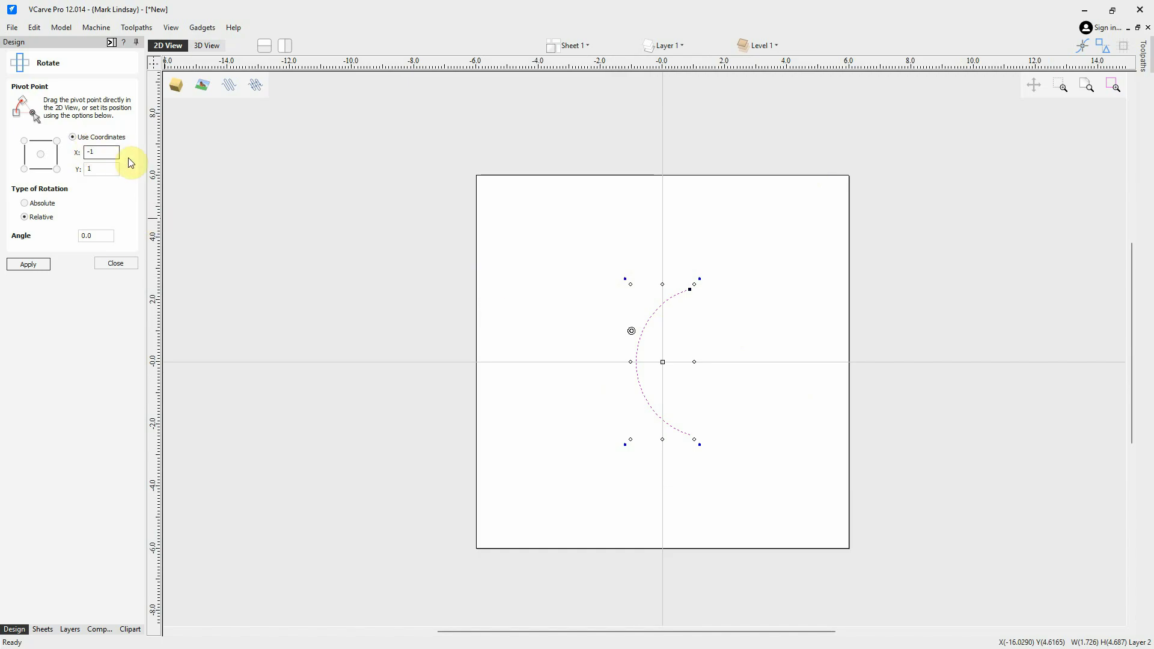
type("5")
left_click(100, 169)
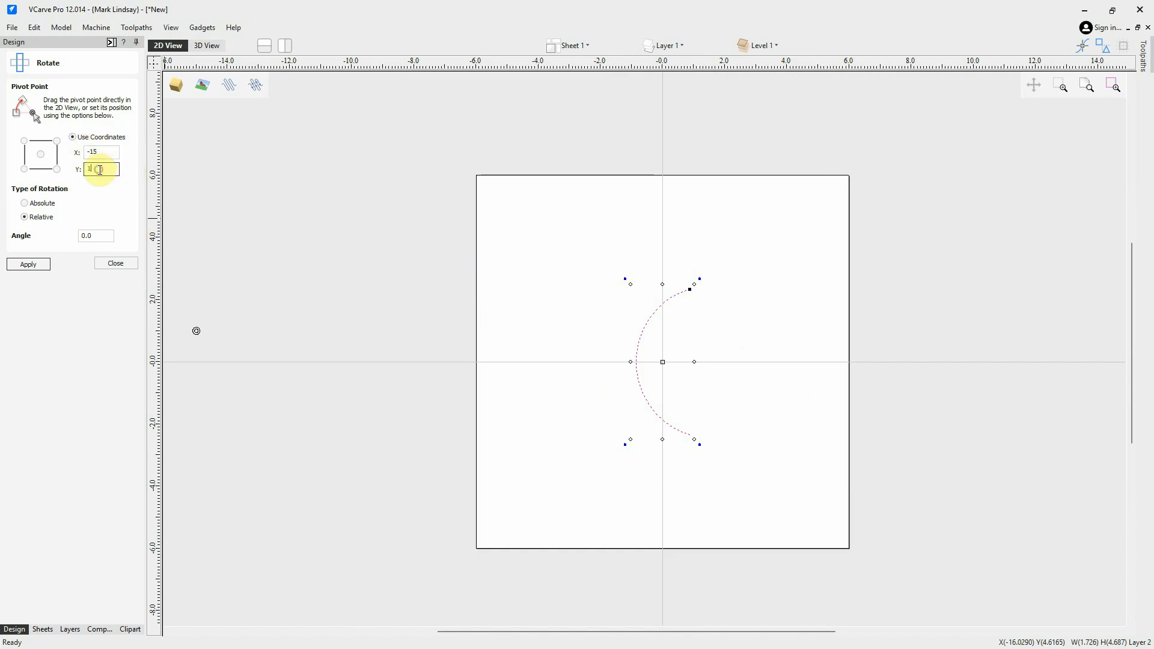
type("3")
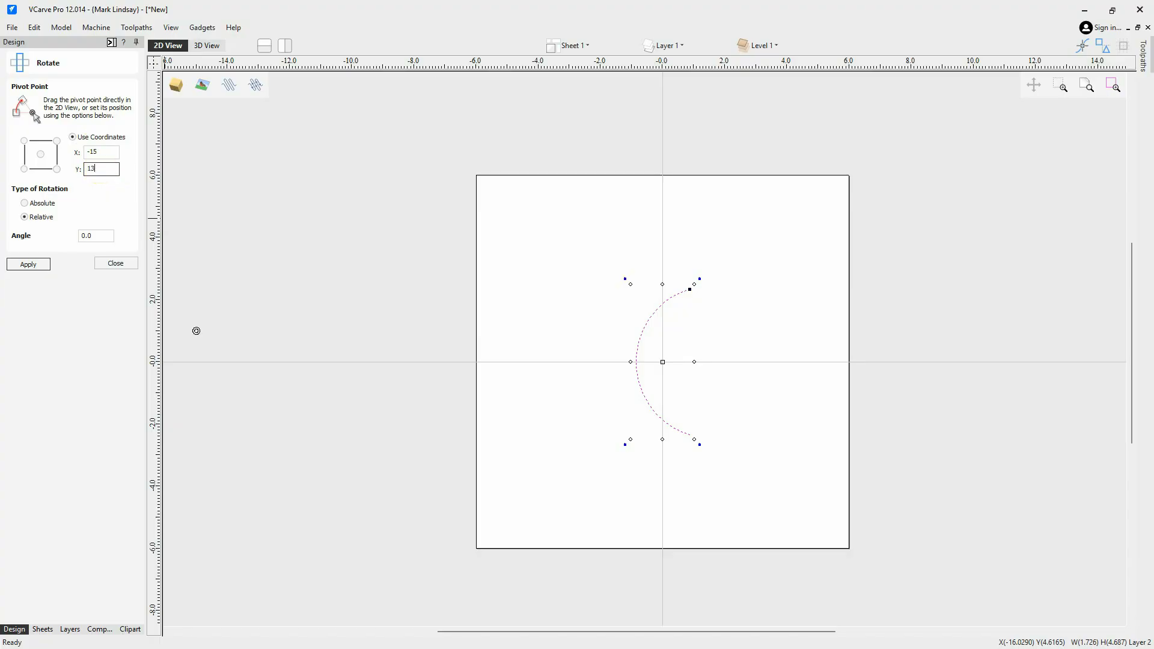
left_click(98, 151)
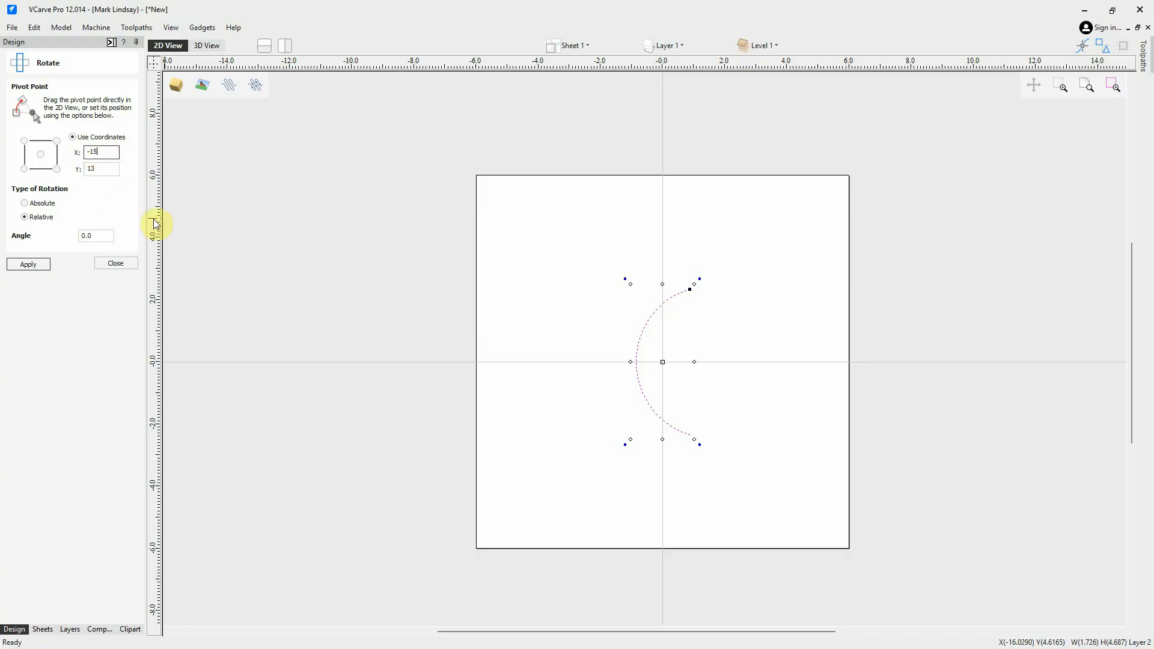
scroll(407, 418, "down", 2)
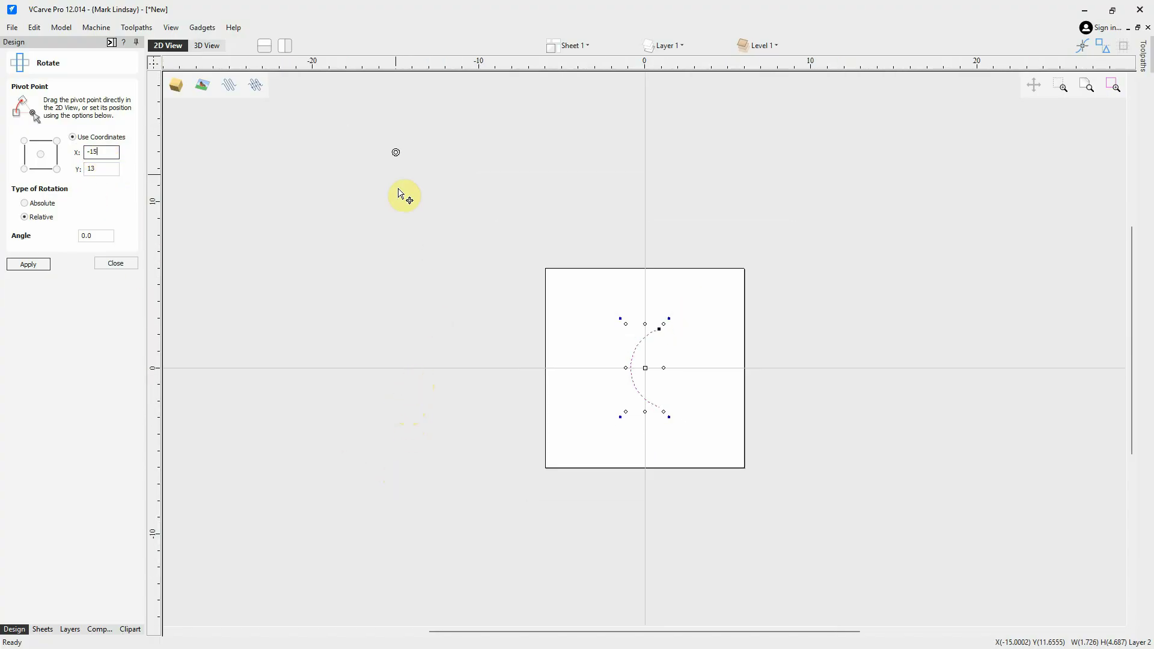
left_click(105, 152)
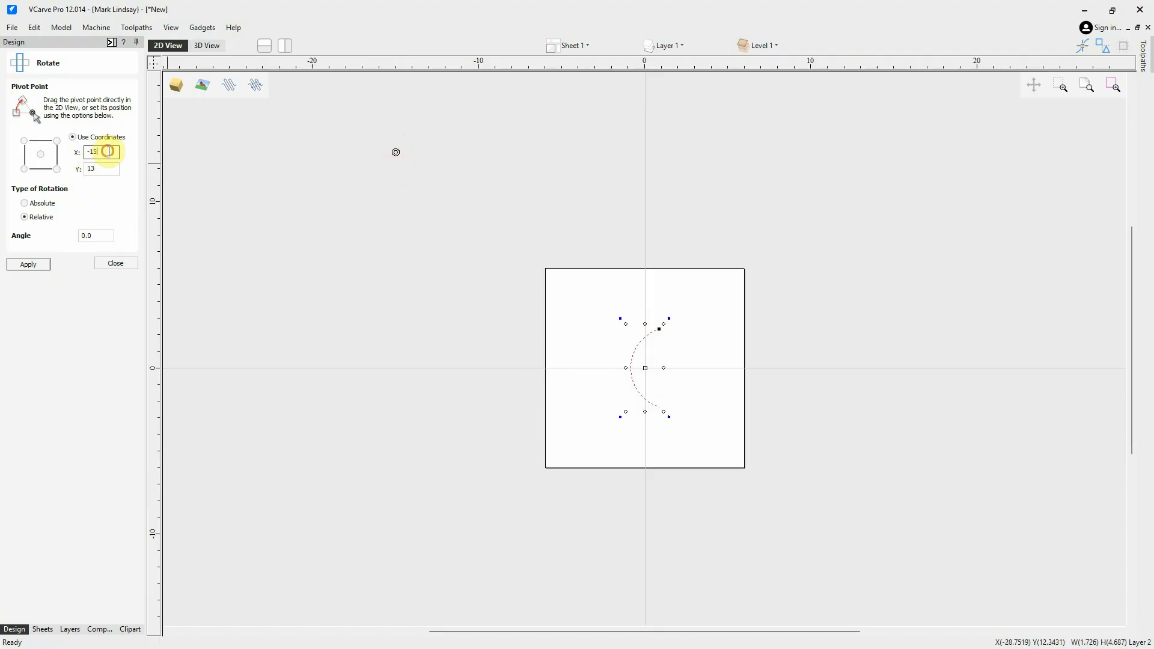
- Return the rotation pivot to the centre of the arc's bounding box
left_click(41, 154)
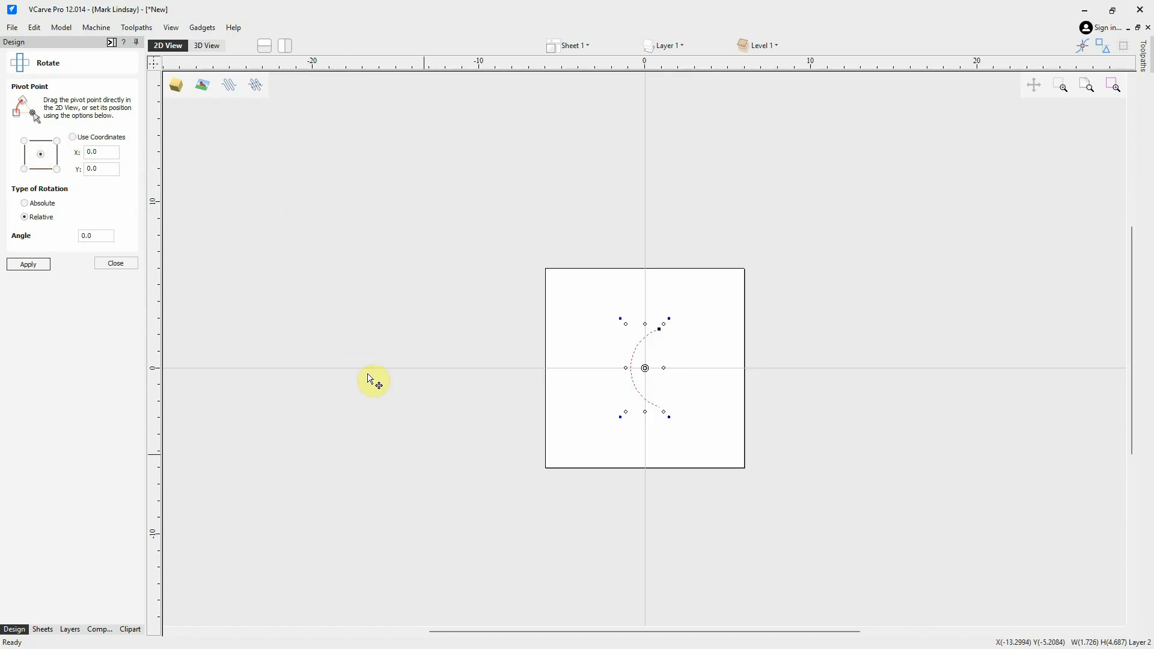
scroll(655, 382, "up", 3)
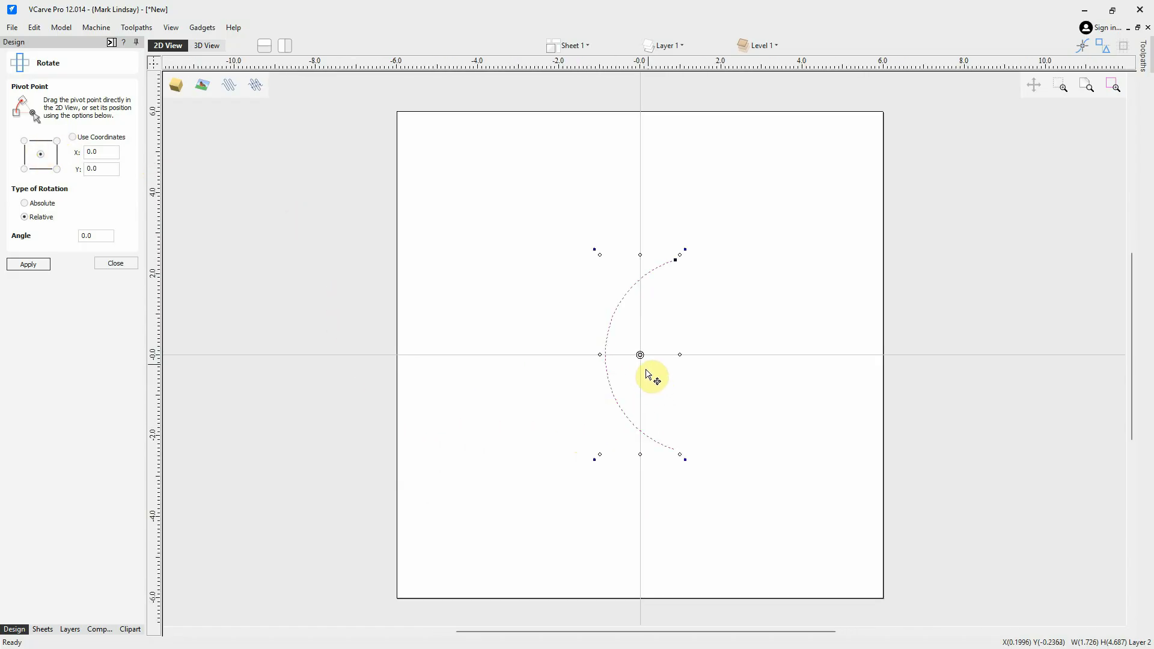
scroll(646, 375, "up", 1)
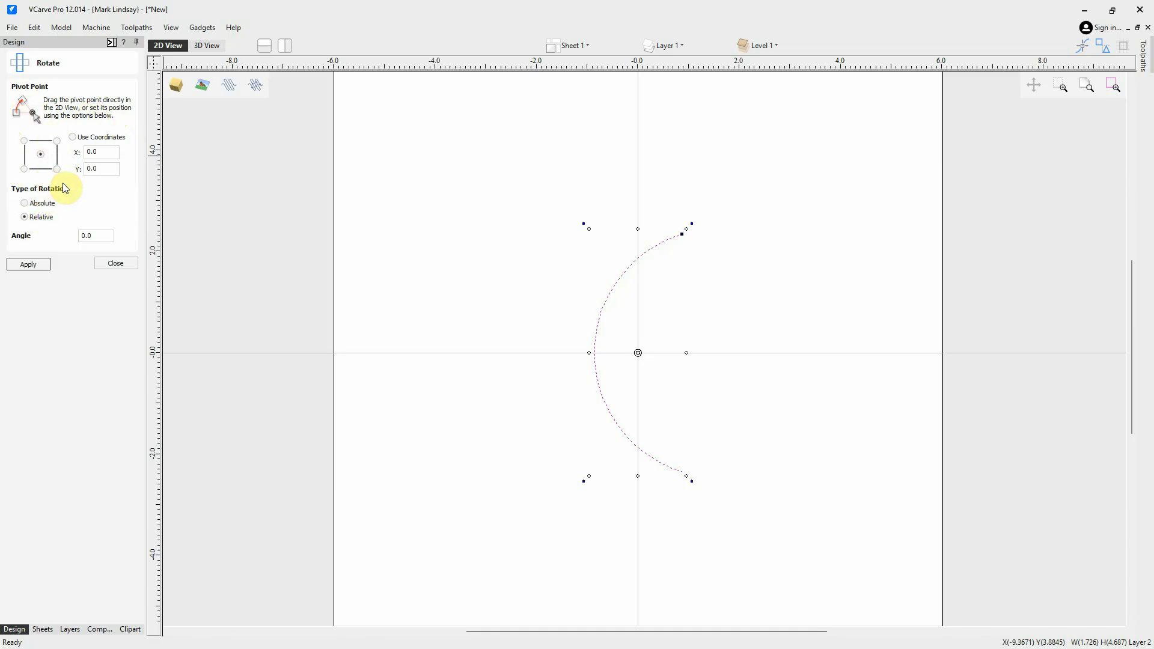
- Set the rotation type to Absolute and rotate the arc to 30 degrees about its centre
left_click(24, 204)
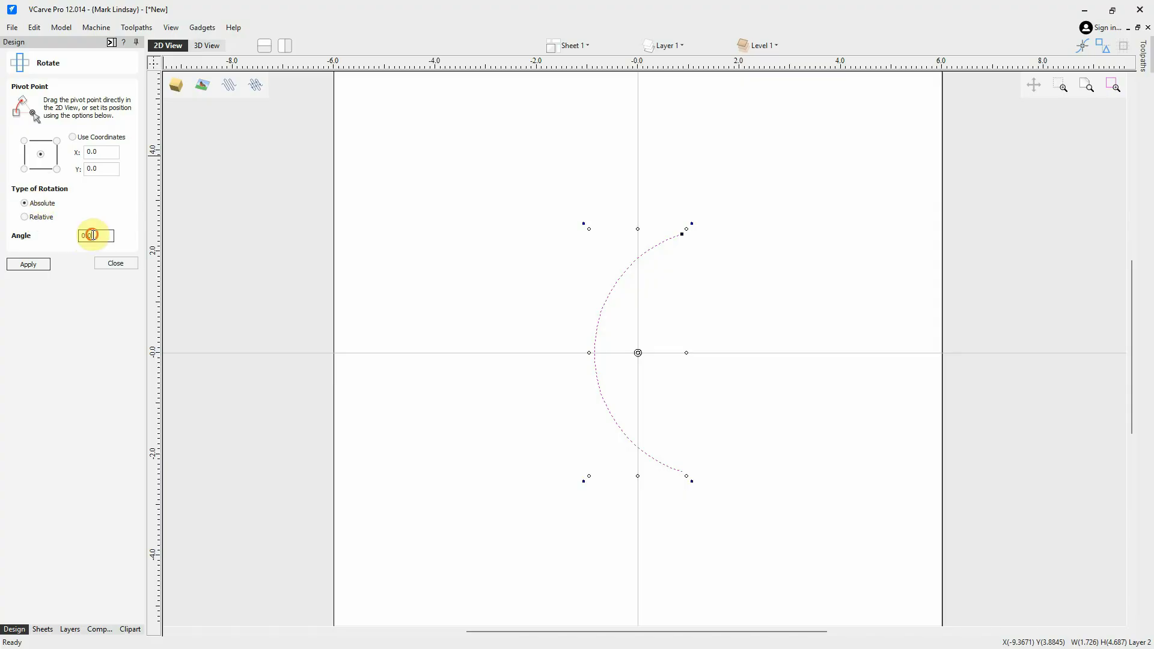
left_click_drag(92, 235, 62, 234)
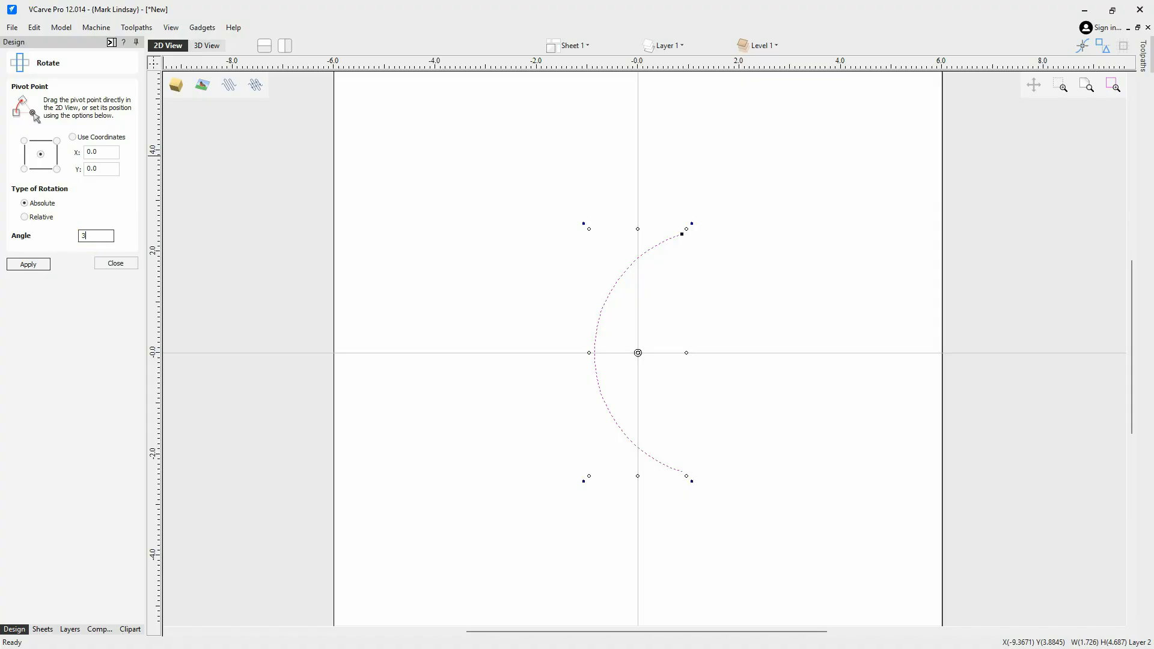
type("30")
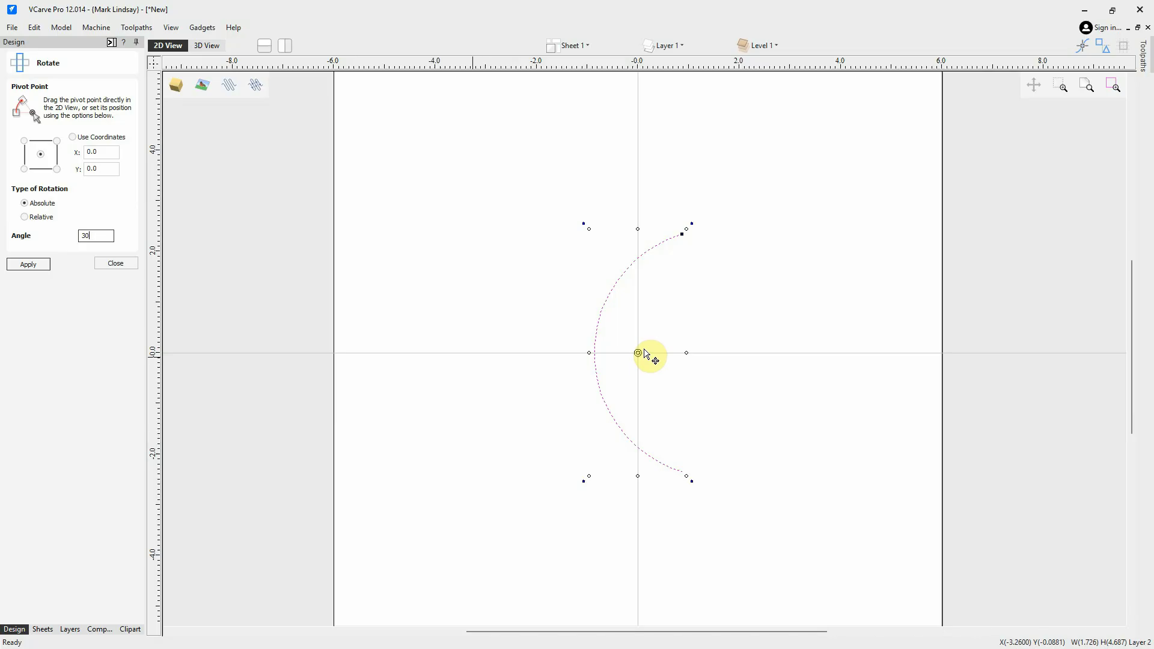
left_click(26, 266)
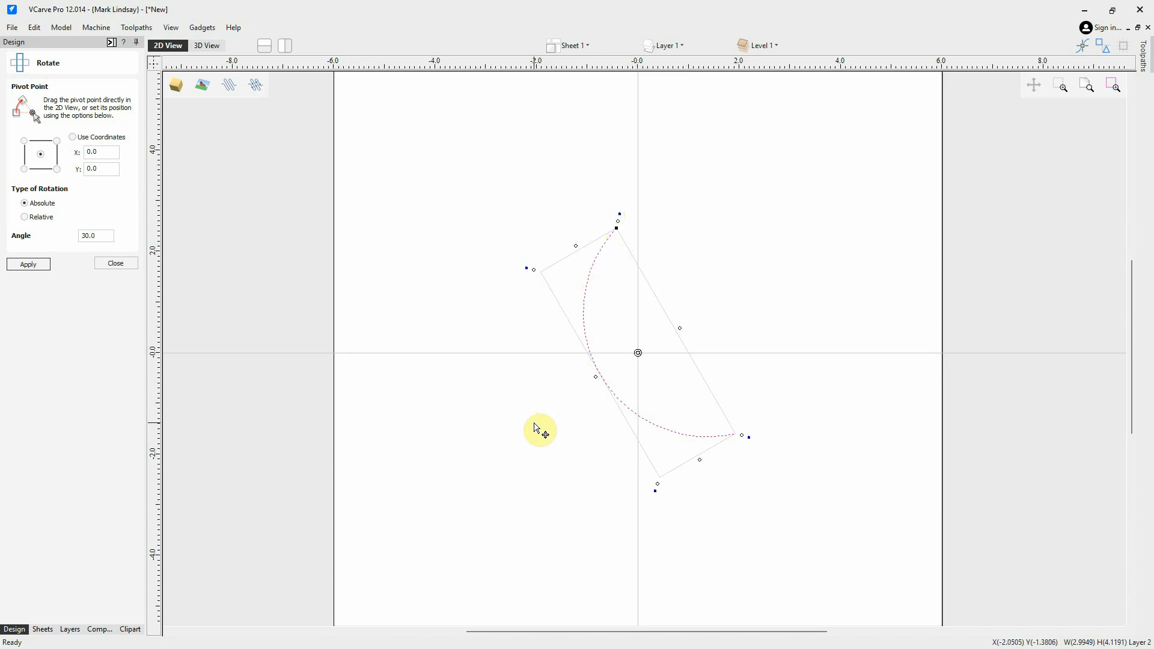
- Return the arc to its original orientation by applying an absolute angle of 0 degrees
left_click(107, 235)
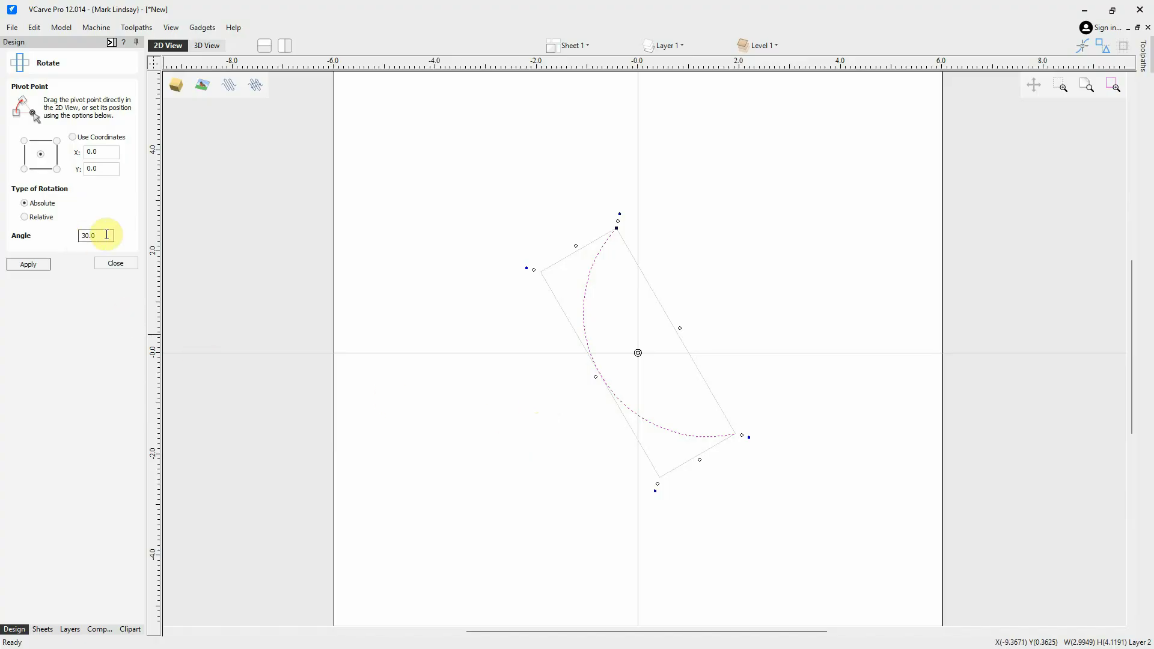
left_click_drag(107, 235, 62, 237)
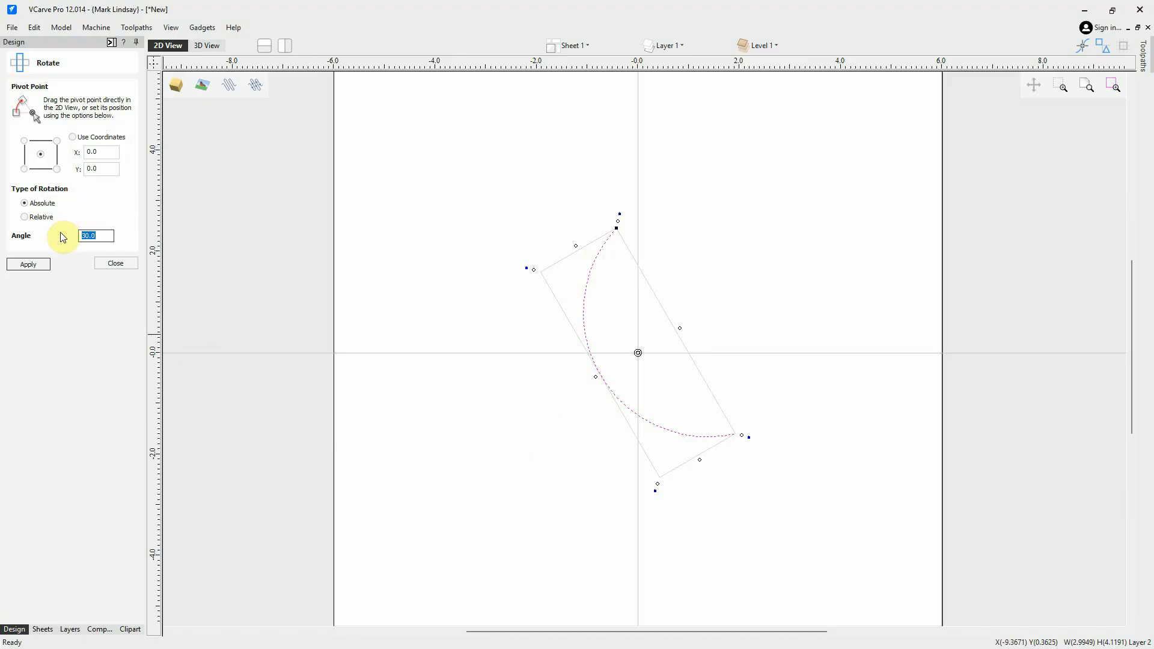
left_click(30, 264)
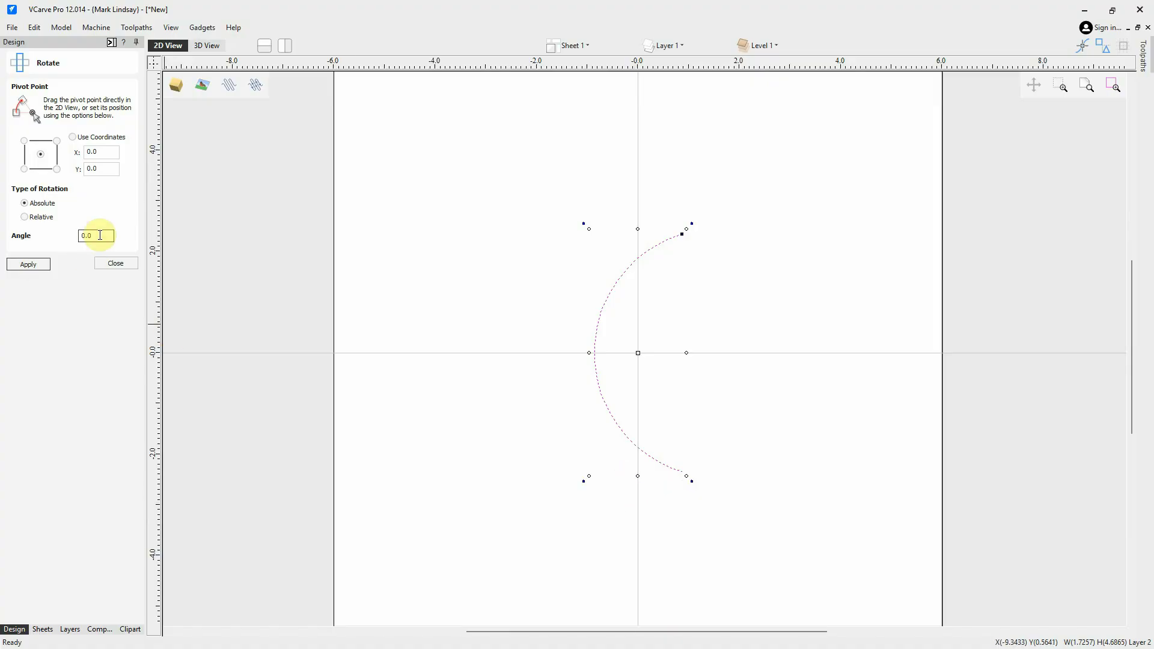
- Try rotating the arc to an absolute angle of 130 degrees, and undo that rotation
left_click_drag(100, 235, 59, 237)
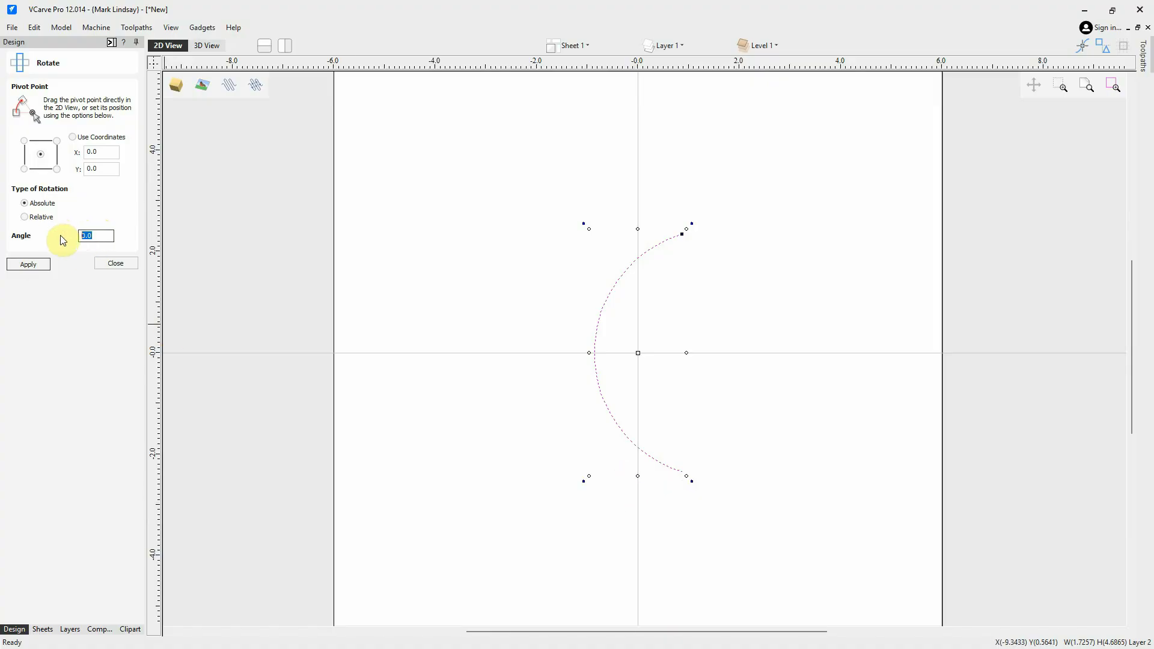
type("130")
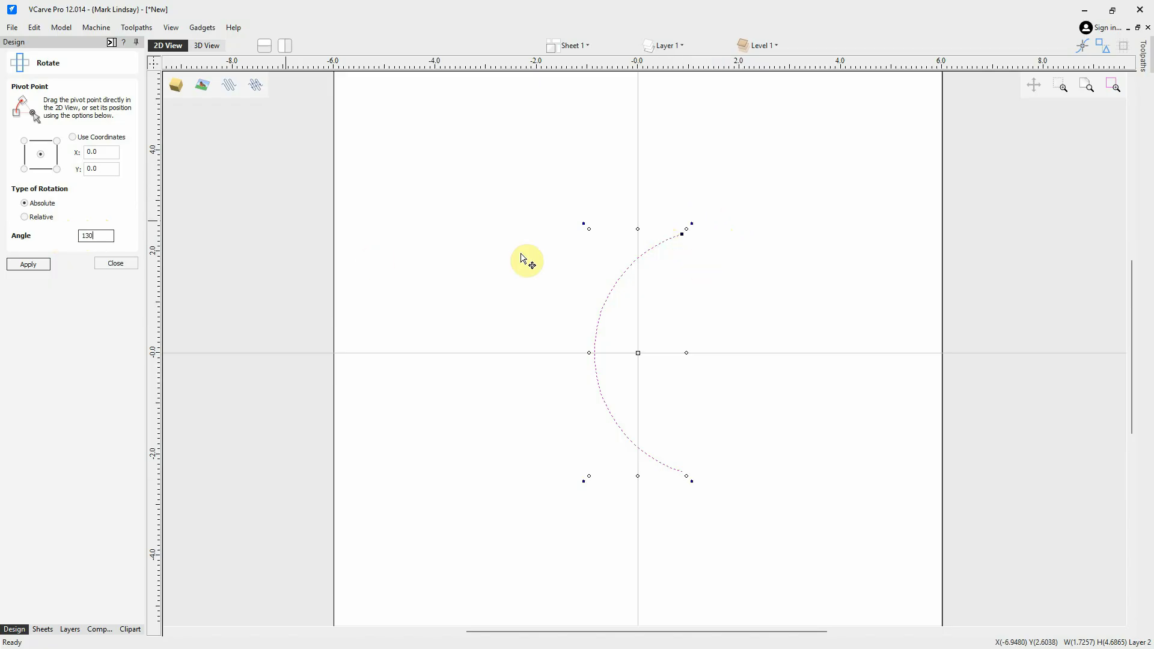
left_click(28, 265)
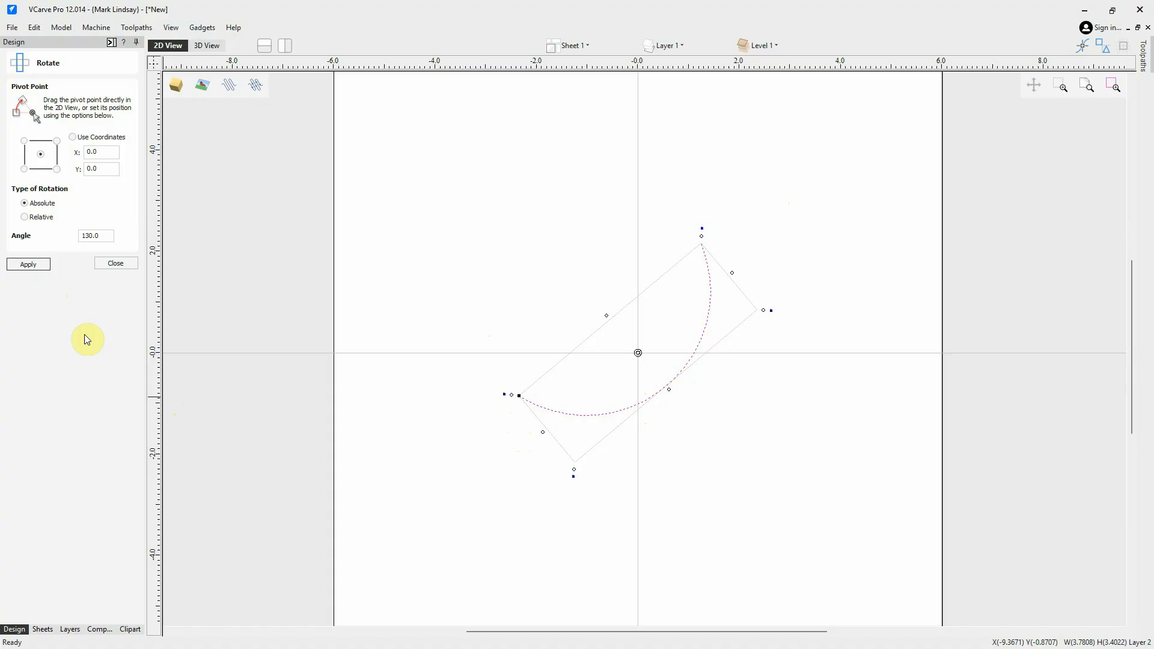
key("ctrl+z")
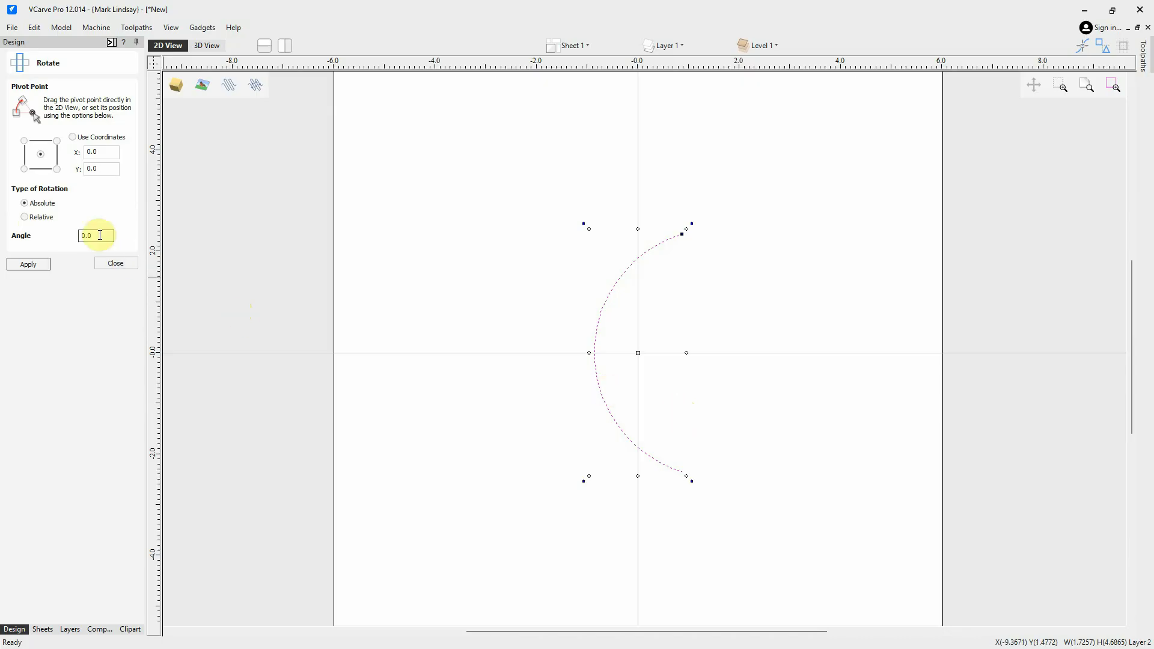
- Rotate the arc to an absolute angle of 30 degrees, and rotate it a further 22 degrees using the Relative type
left_click_drag(102, 237, 54, 235)
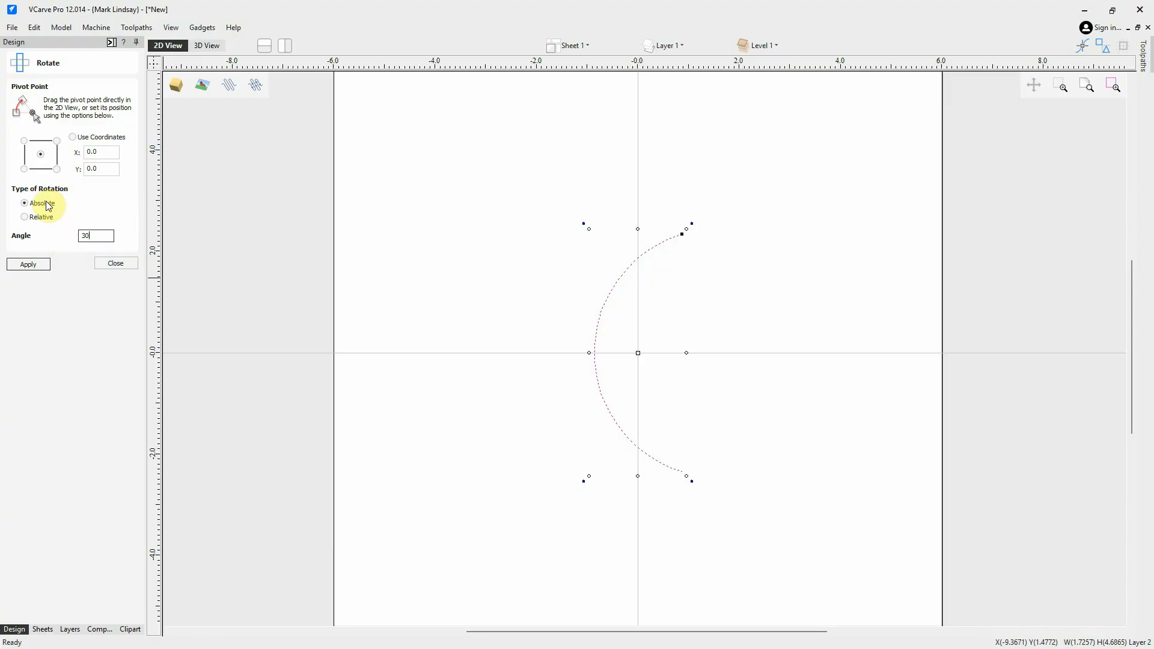
left_click(29, 265)
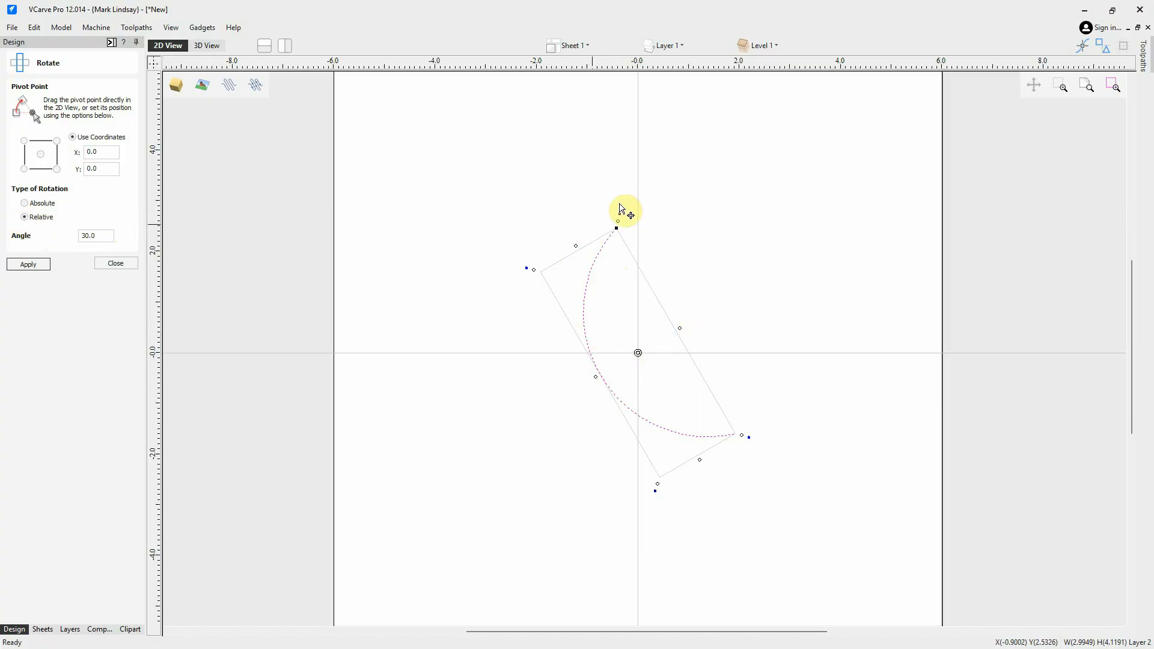
double_click(88, 235)
type("22")
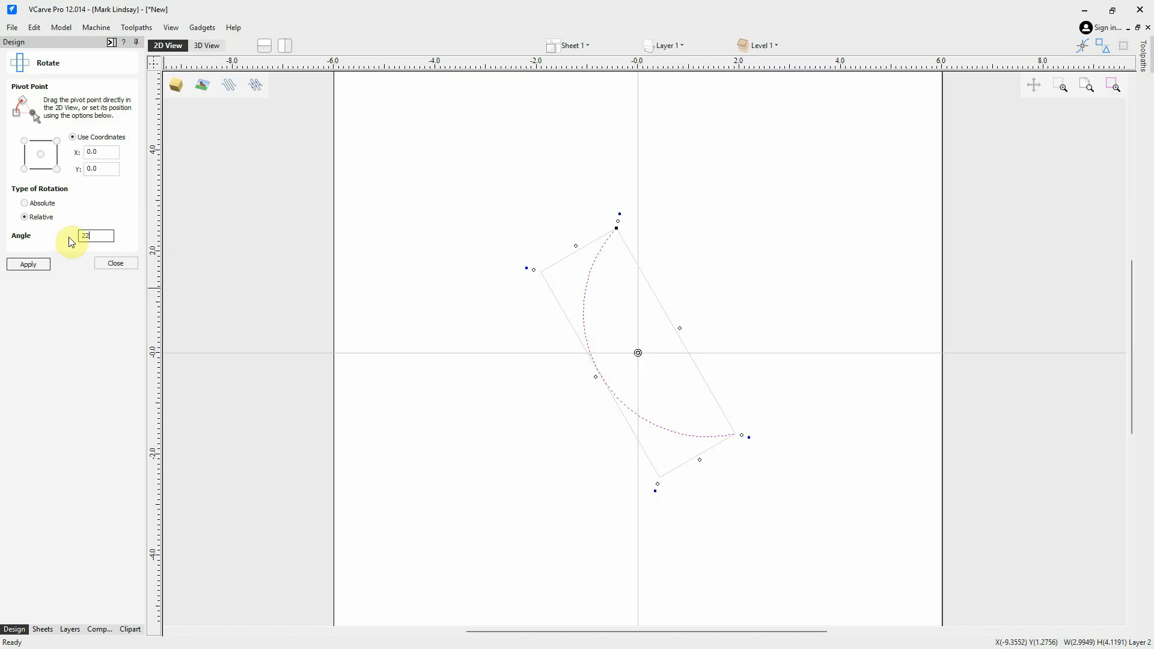
left_click(26, 268)
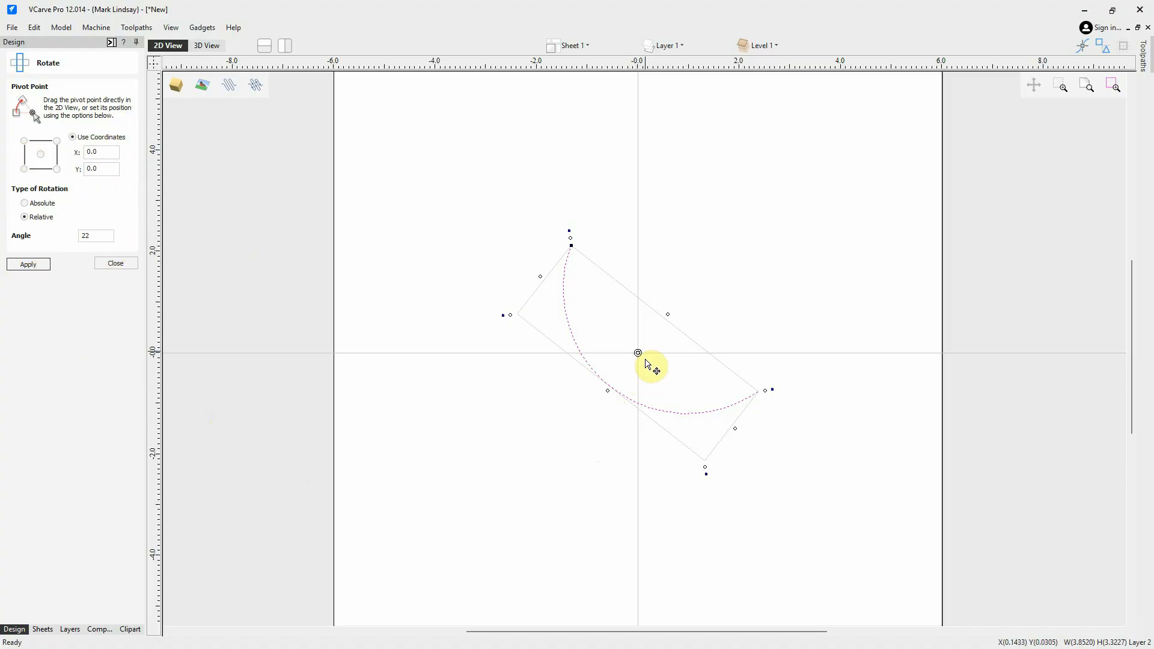
- Move the pivot point to about X 3.26, Y 4.17 and rotate the arc by a relative 10 degrees around it
left_click_drag(639, 353, 803, 141)
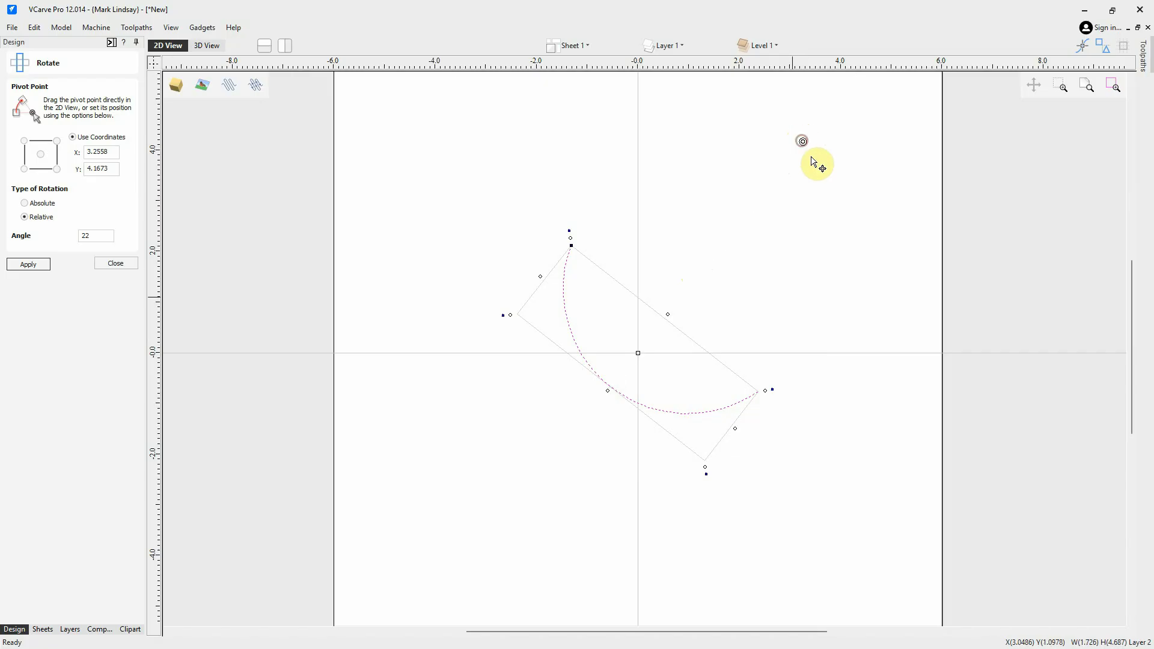
double_click(90, 235)
left_click(75, 234)
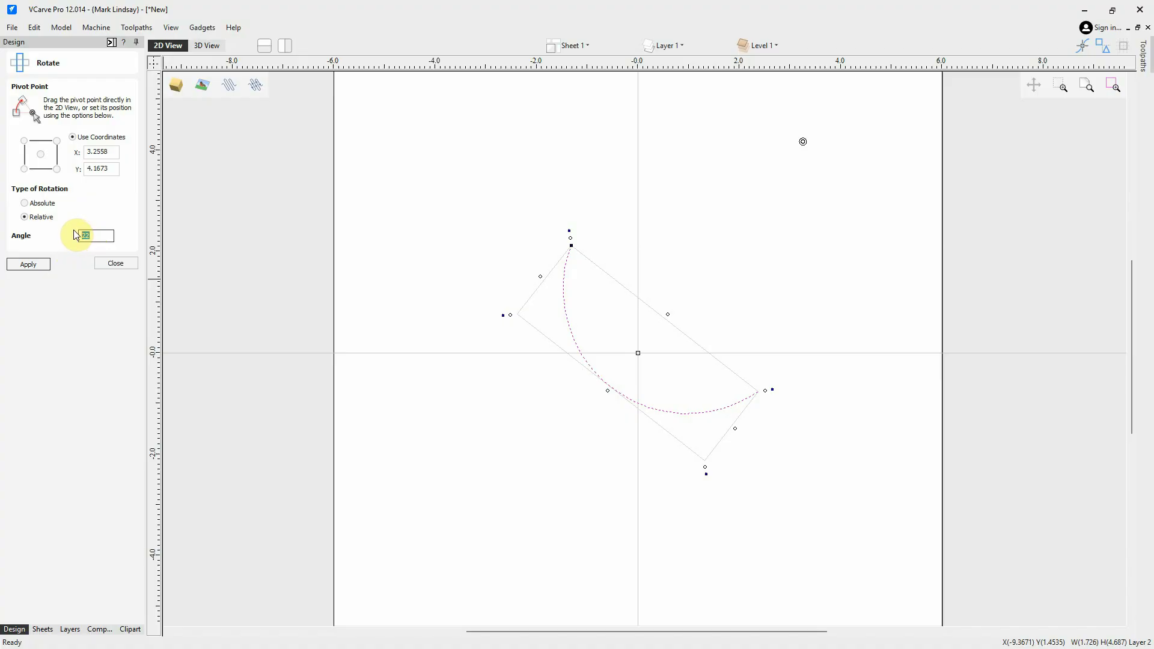
type("10")
left_click(28, 265)
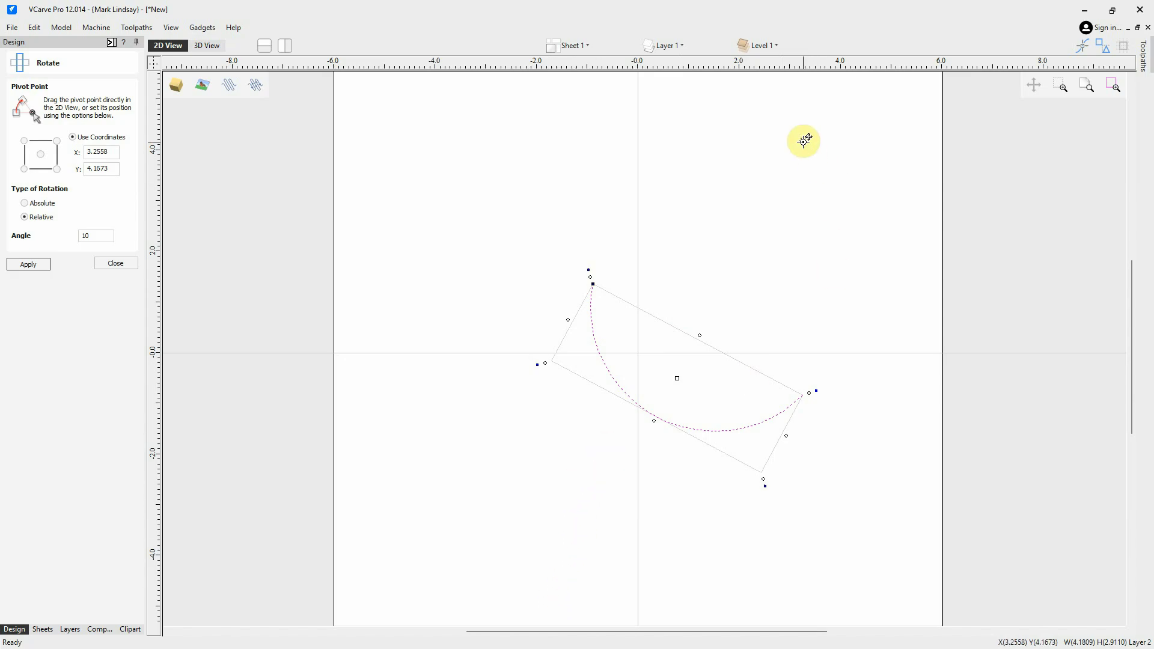
- Reposition the pivot freely above the arc, and set its exact coordinates to X 3, Y 3
left_click_drag(804, 140, 780, 164)
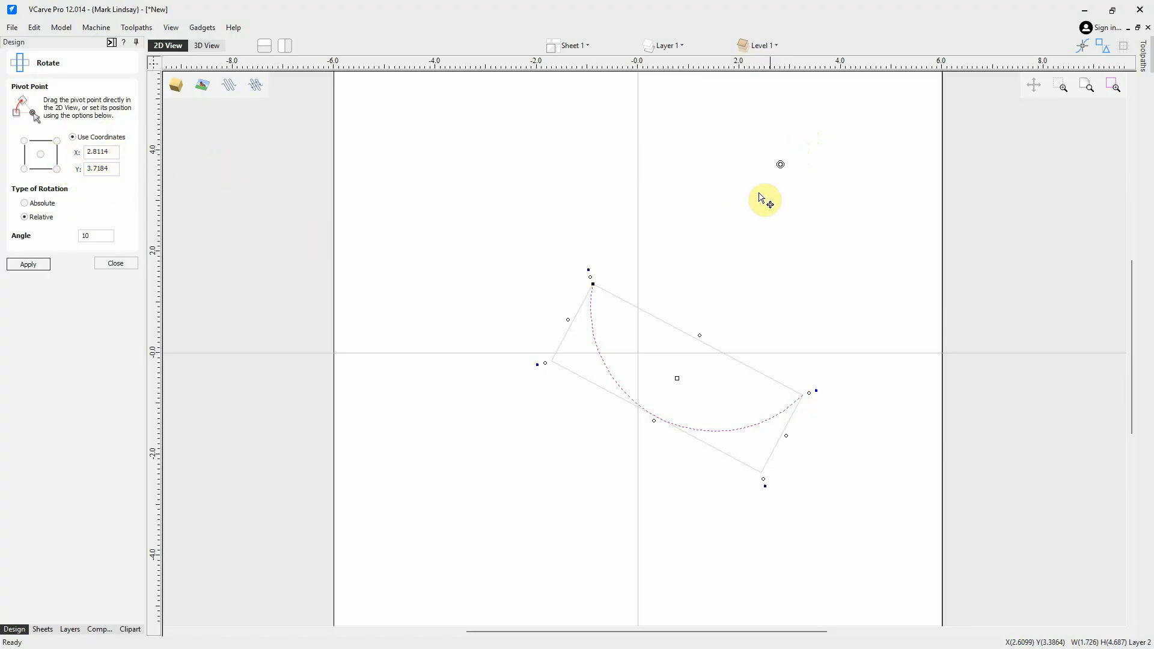
mouse_move(781, 164)
left_mouse_down()
mouse_move(799, 232)
mouse_move(841, 227)
mouse_move(845, 193)
mouse_move(817, 171)
left_mouse_up()
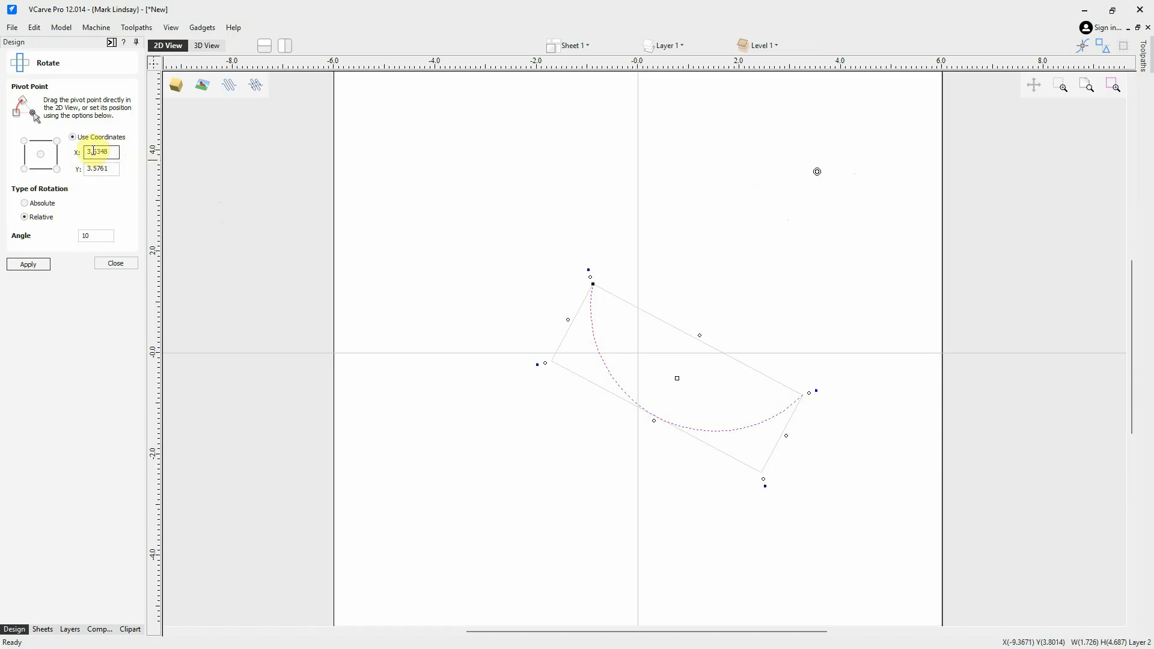
left_click_drag(93, 151, 105, 150)
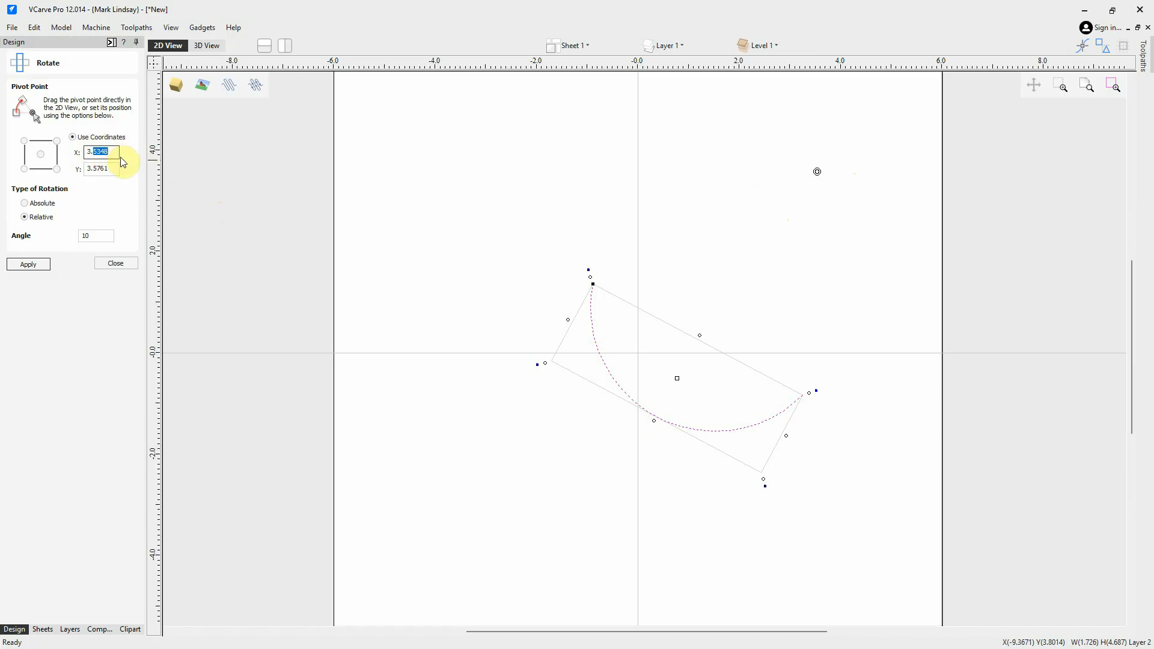
left_click(94, 169)
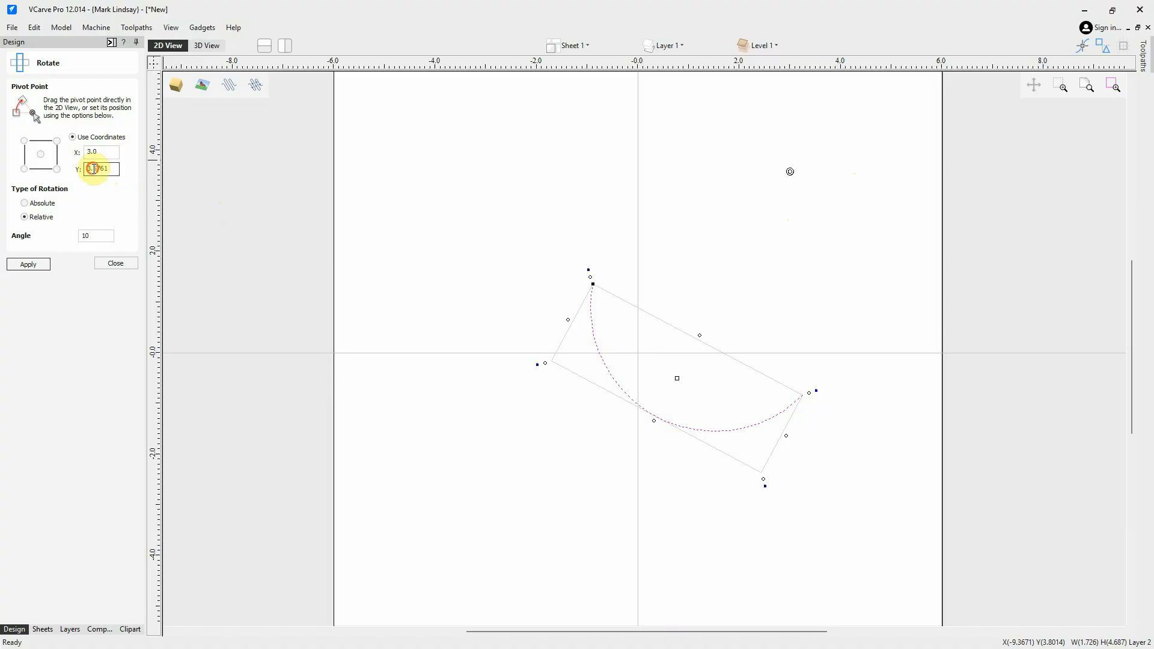
type("0")
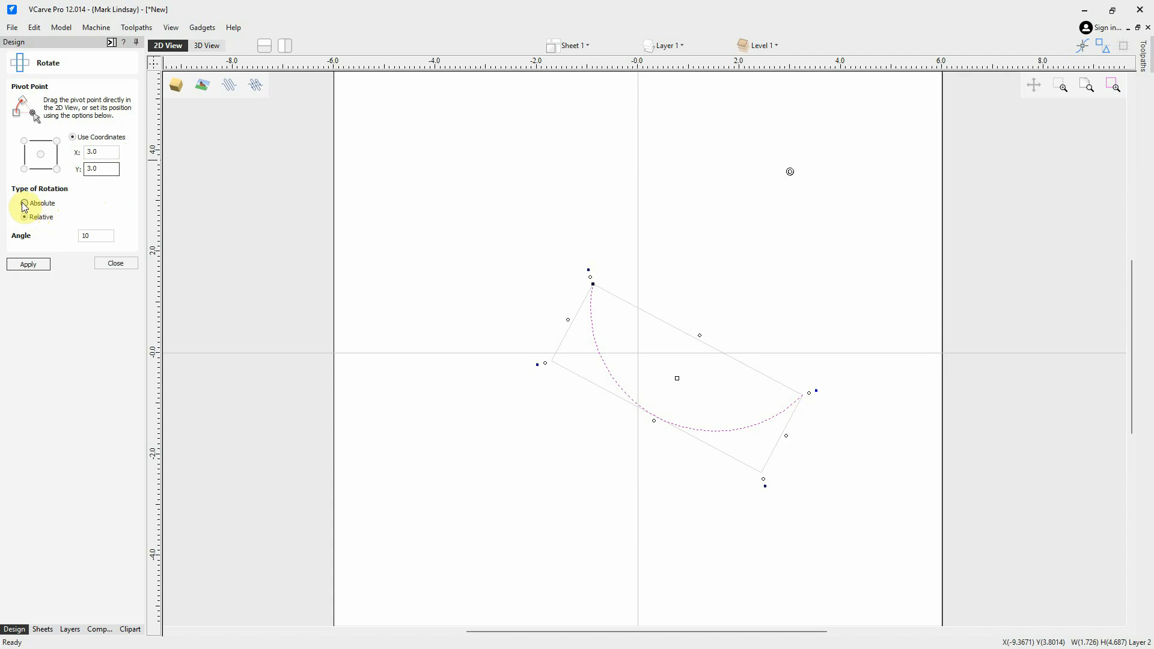
- Rotate the arc by a relative -25 degrees about the pivot at X 3, Y 3, and close the Rotate tool
left_click(89, 236)
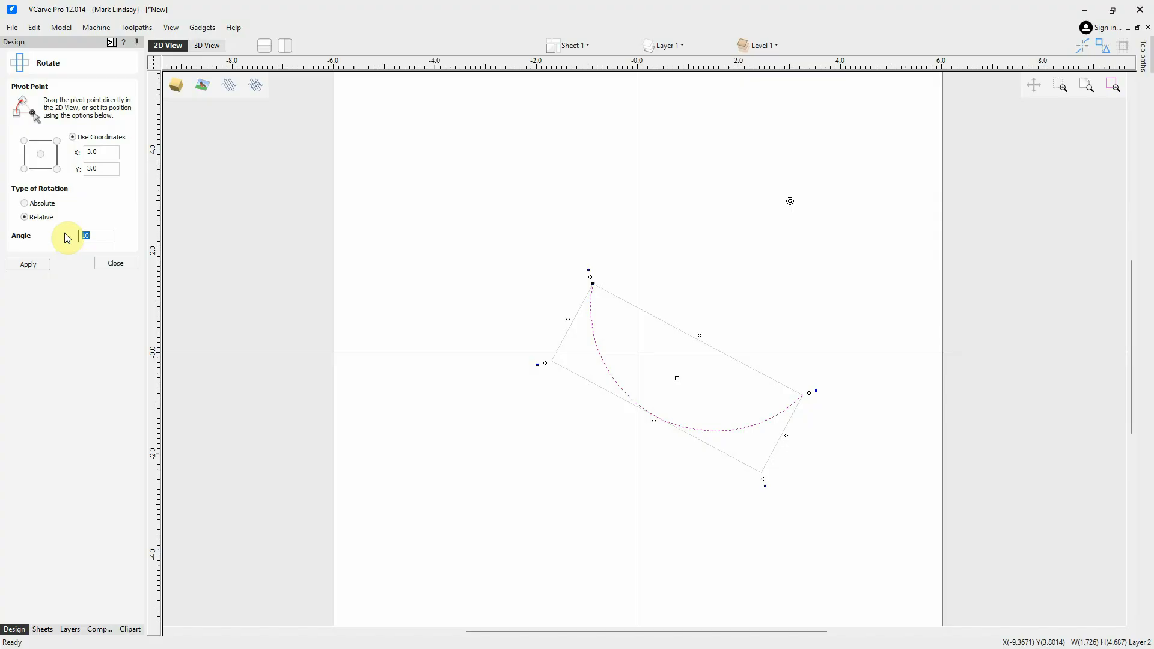
type("-25")
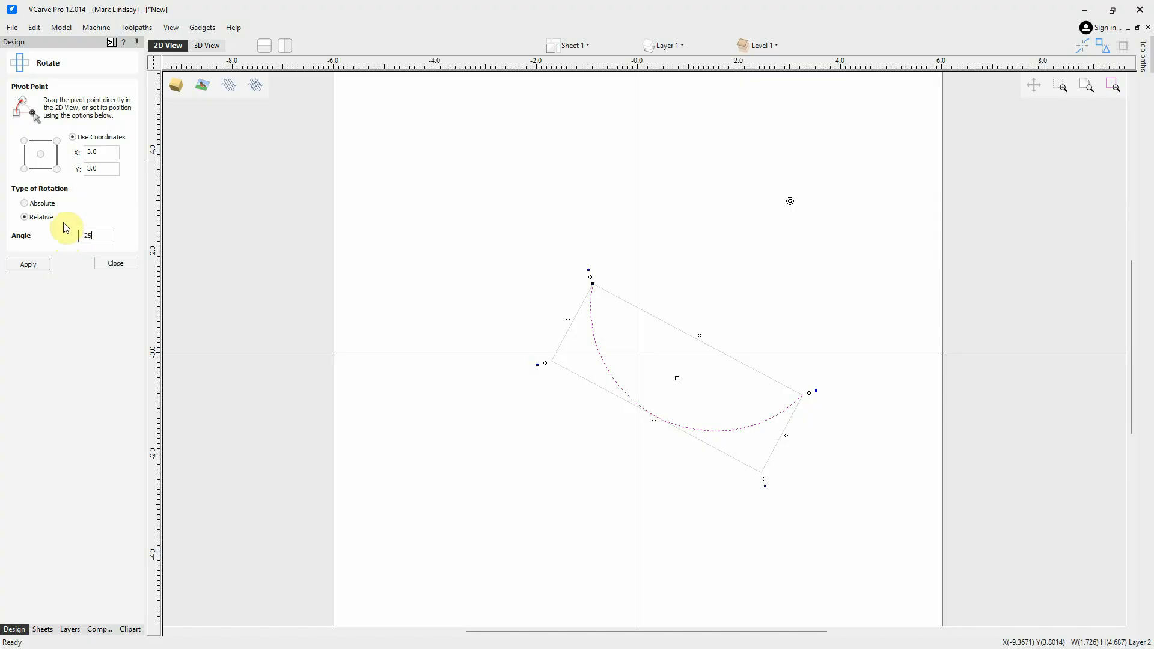
left_click(28, 264)
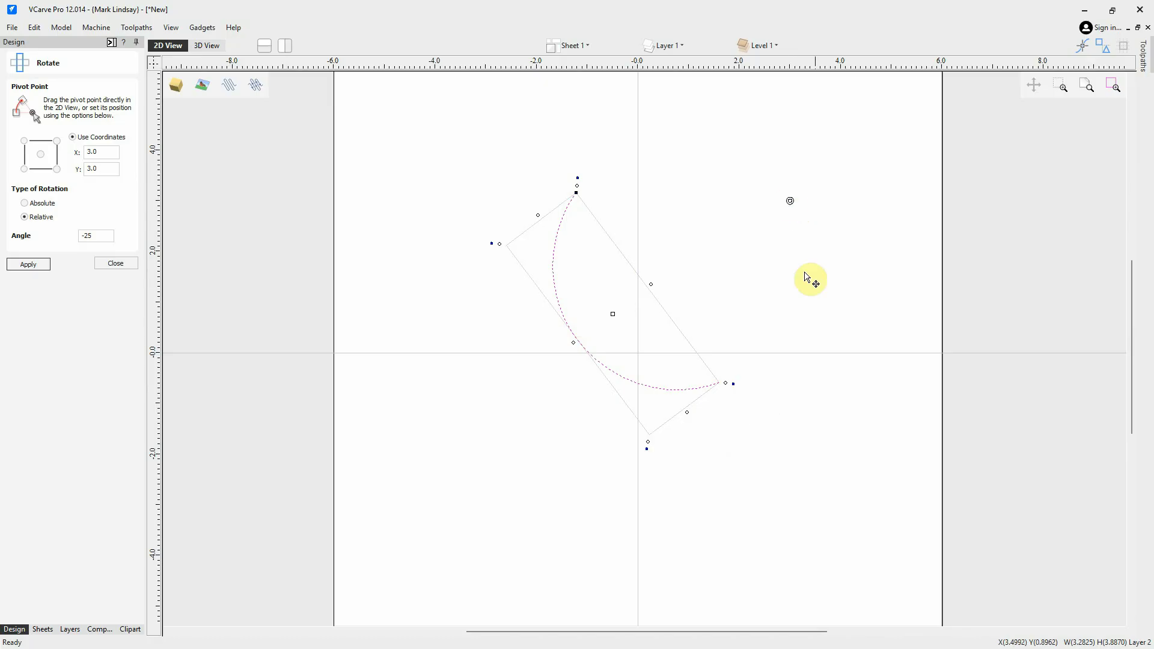
left_click(115, 265)
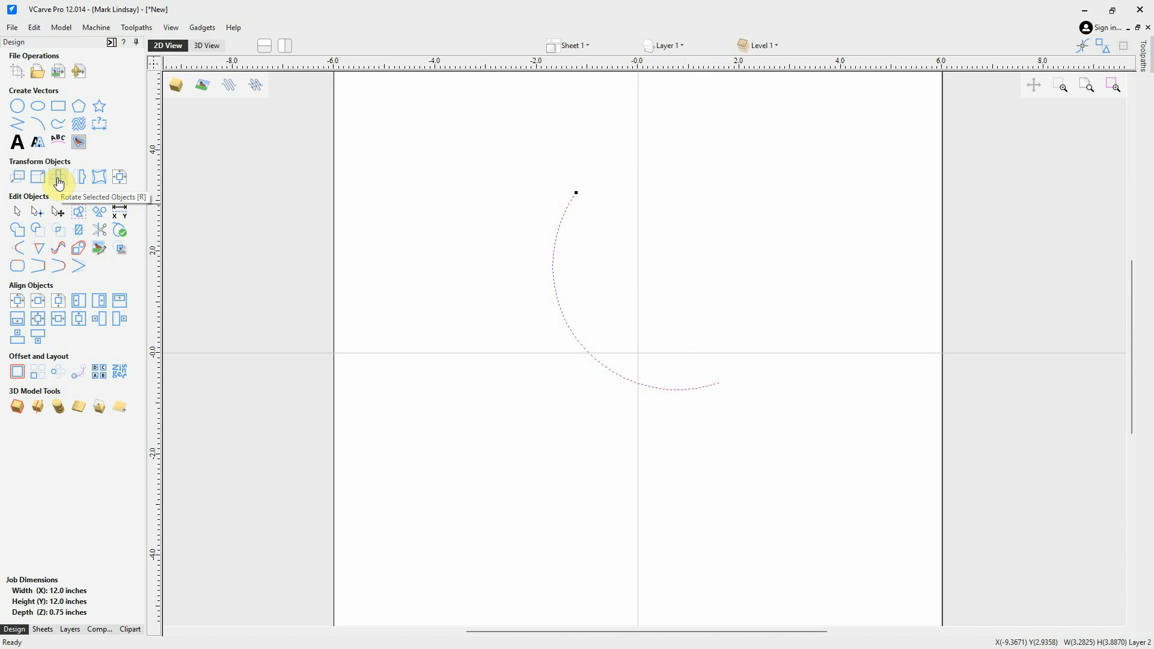
- Show Layer 3 with the letter S and hide Layer 2 with the arc
left_click(673, 45)
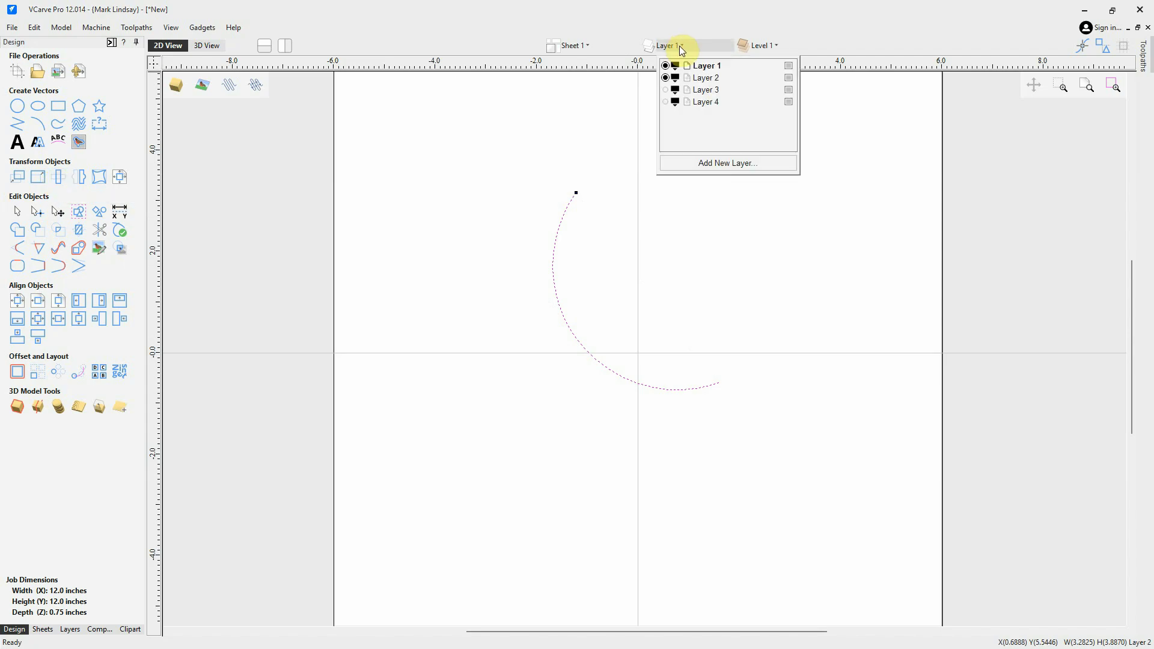
left_click(666, 90)
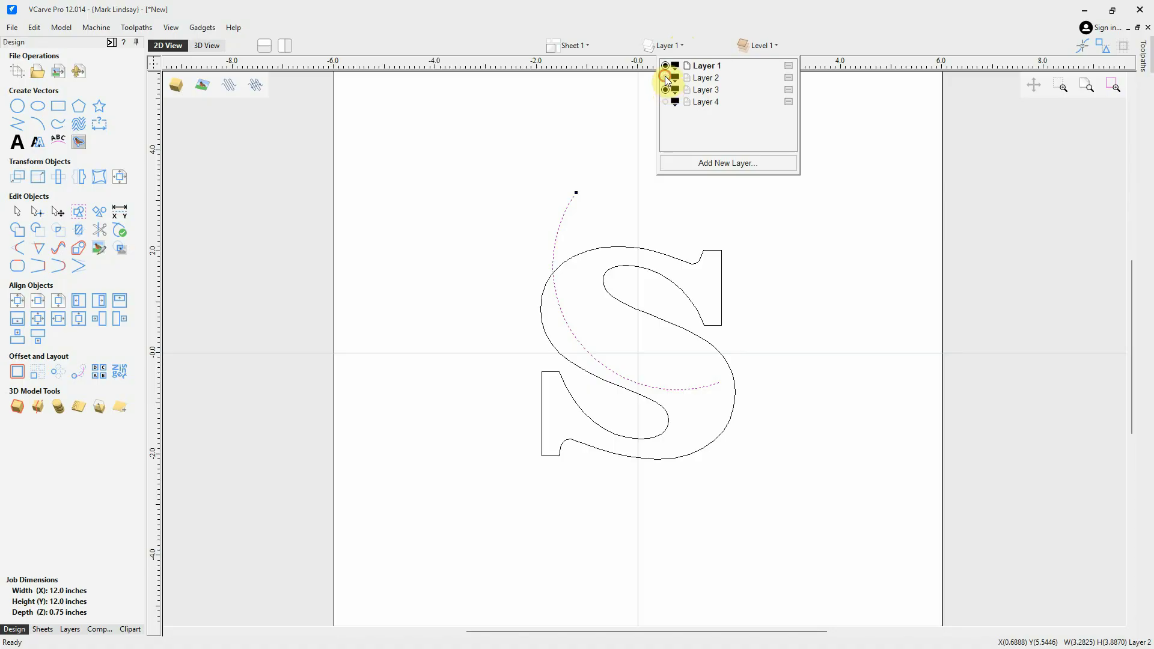
left_click(666, 78)
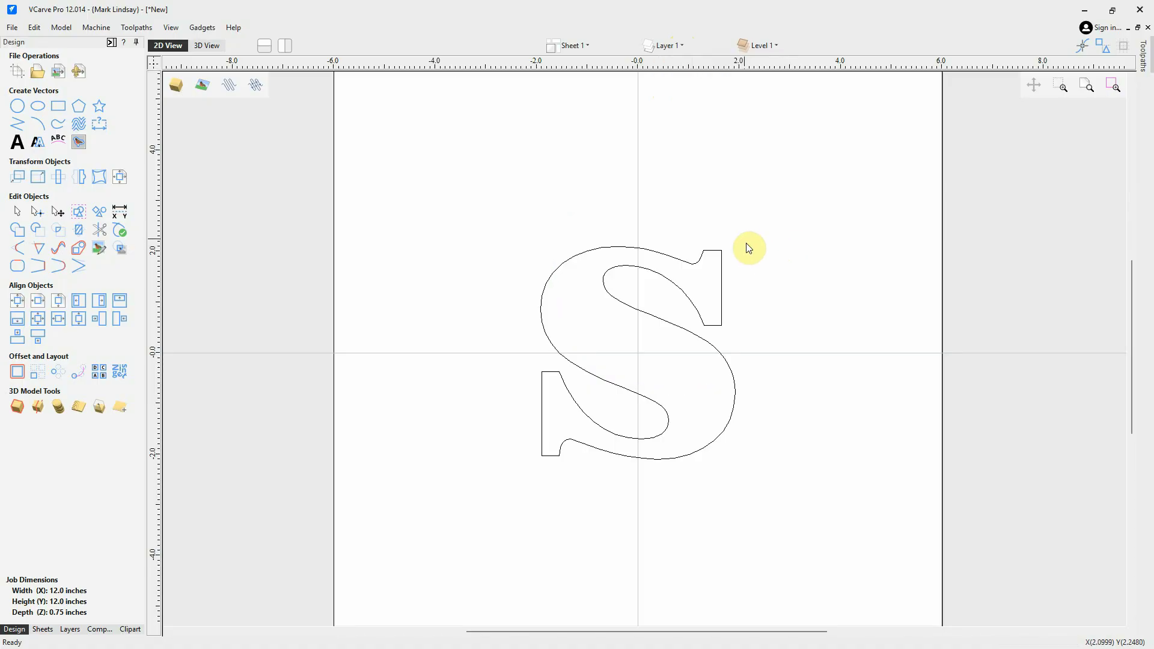
- Rotate the letter S to an absolute angle of 25 degrees about the centre of its bounding box
left_click(690, 285)
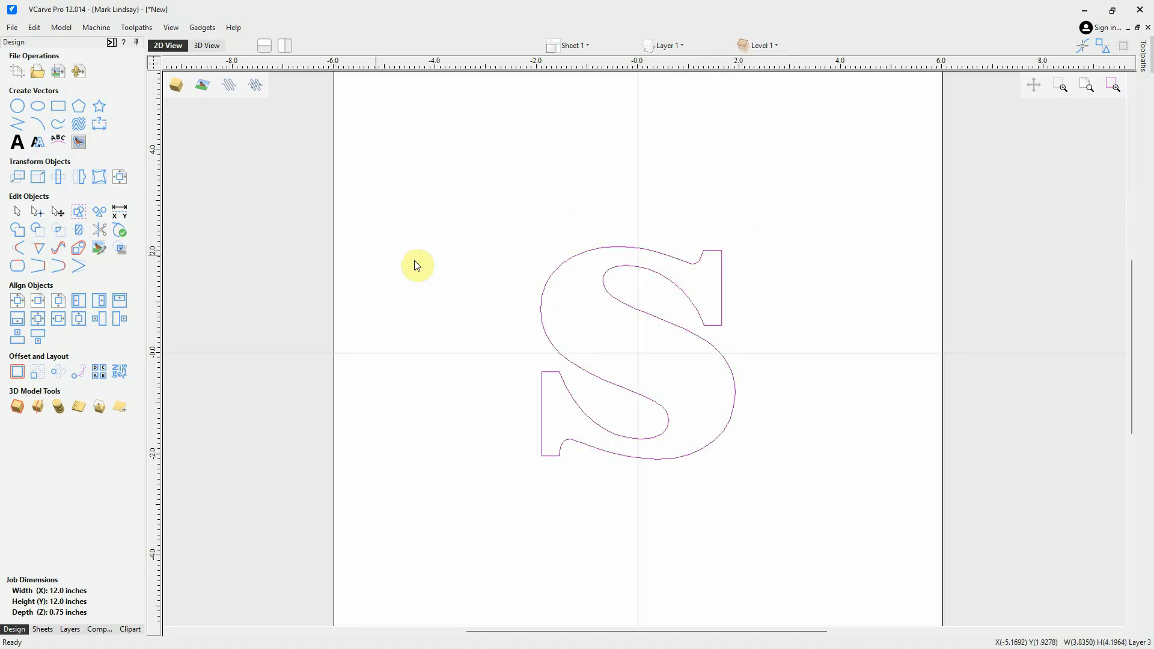
left_click(54, 178)
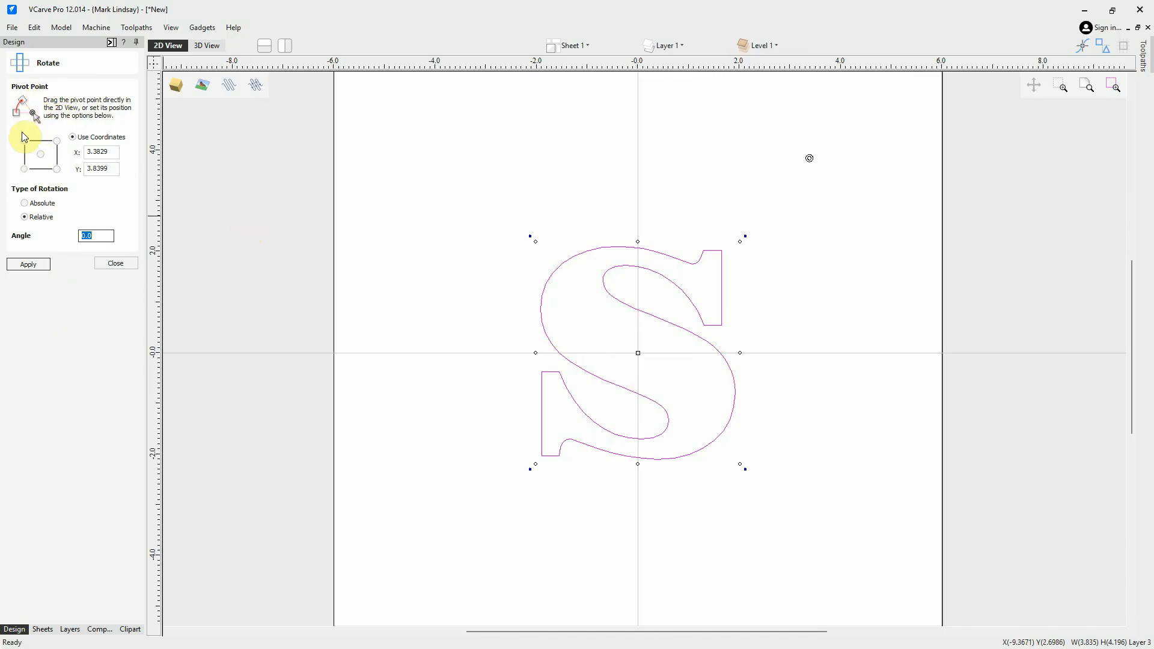
left_click(41, 163)
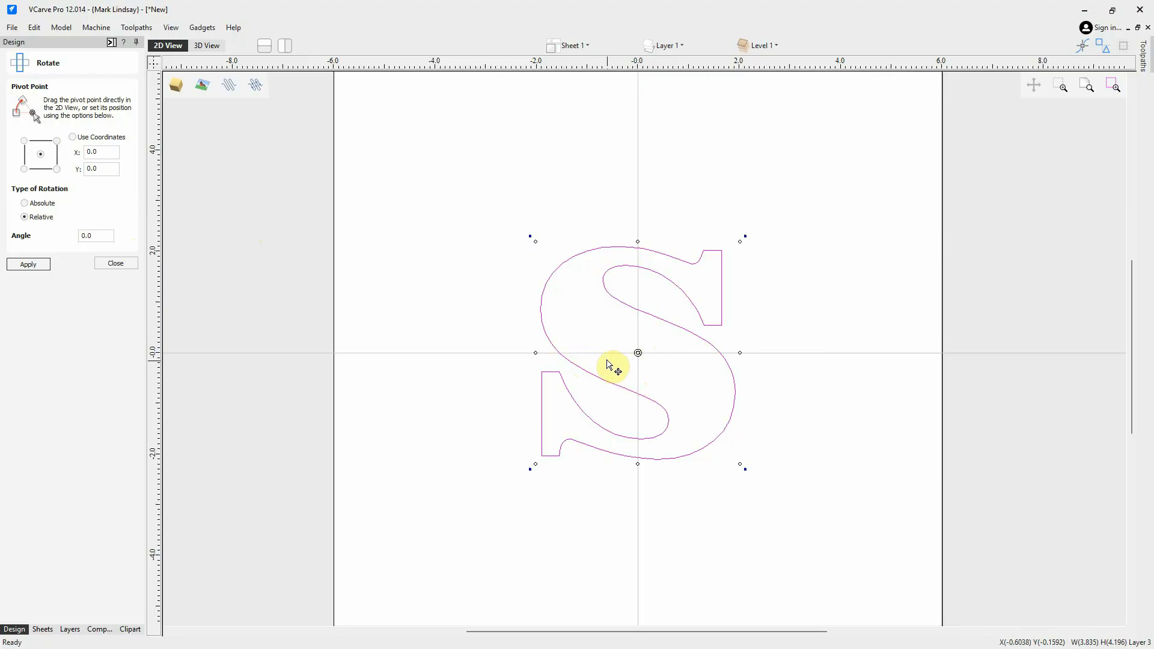
left_click(99, 150)
left_click(25, 204)
double_click(90, 236)
left_click(32, 264)
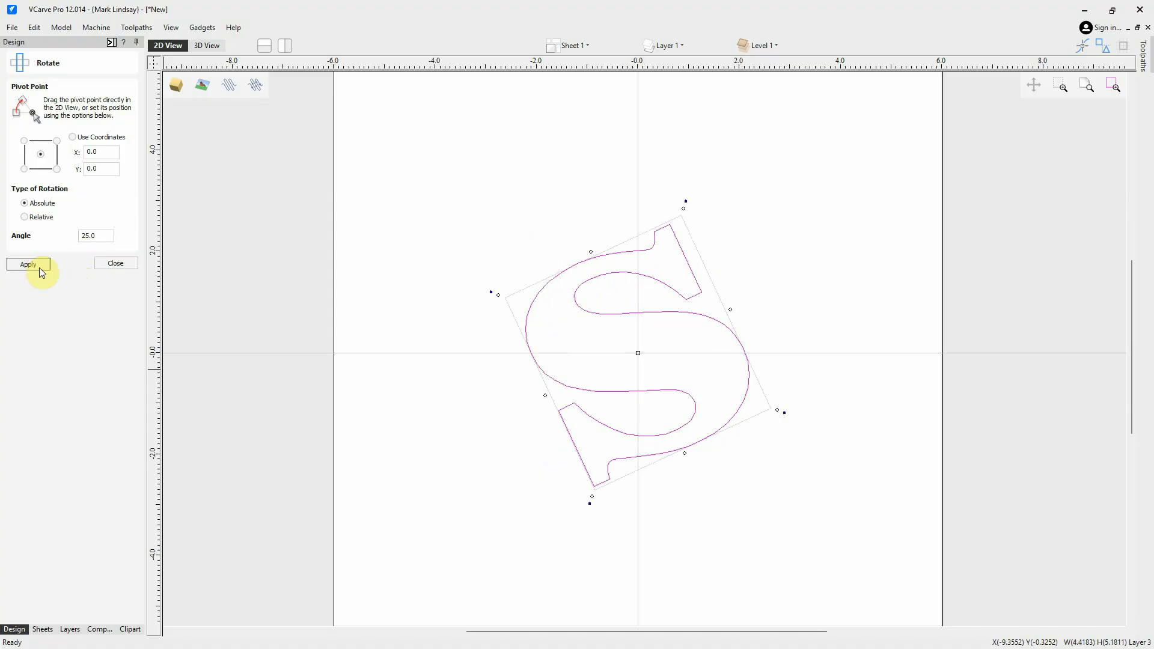
- Rotate the letter S by a relative -3 degrees about the pivot at X 0, Y 0
left_click(25, 217)
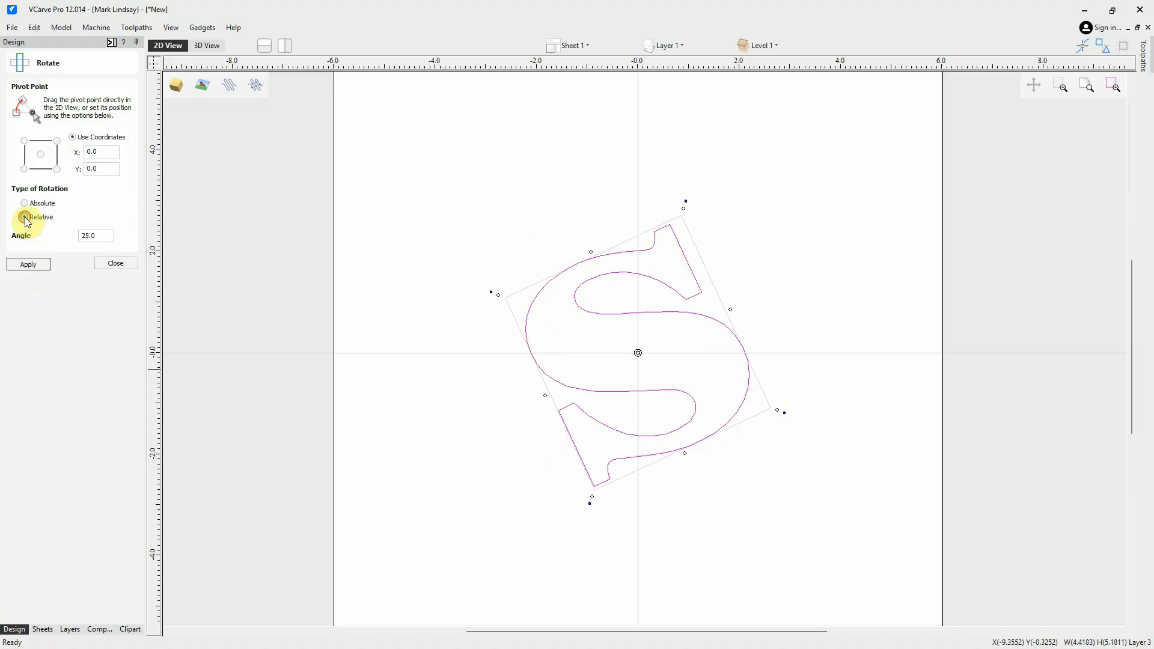
double_click(101, 236)
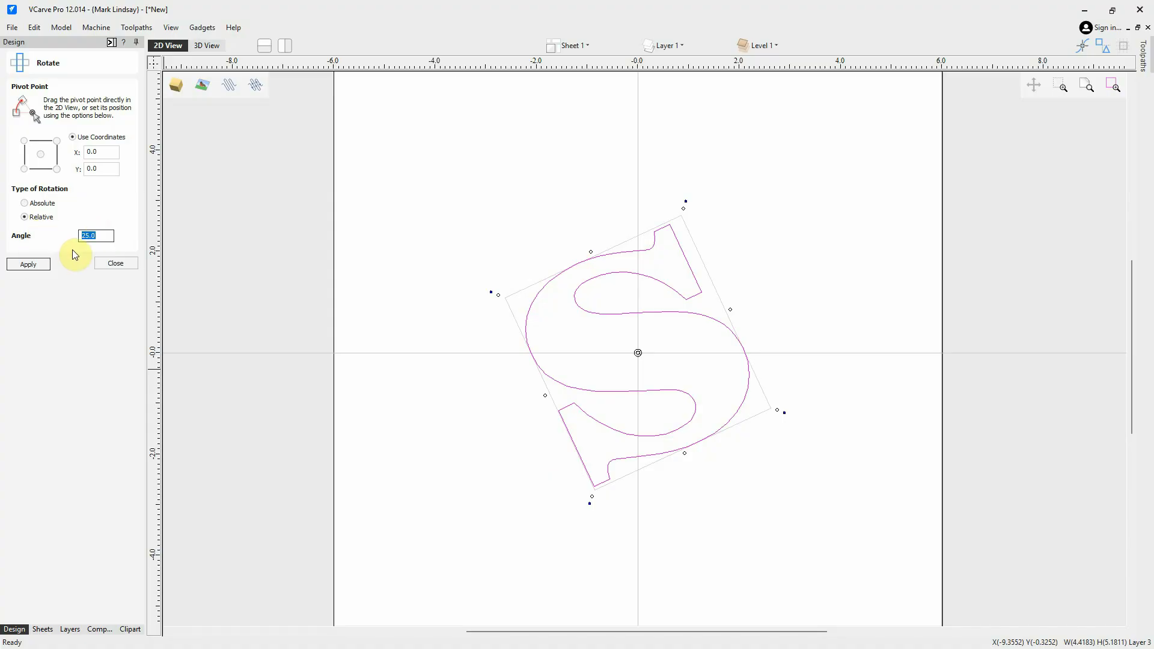
type("-3")
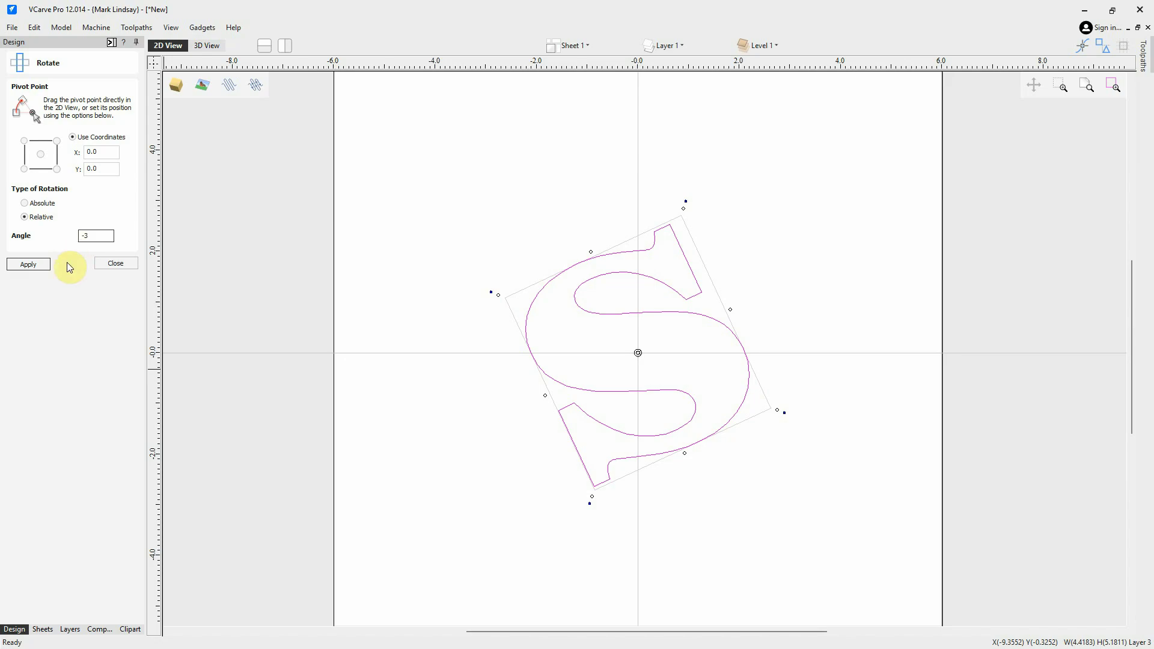
left_click(29, 264)
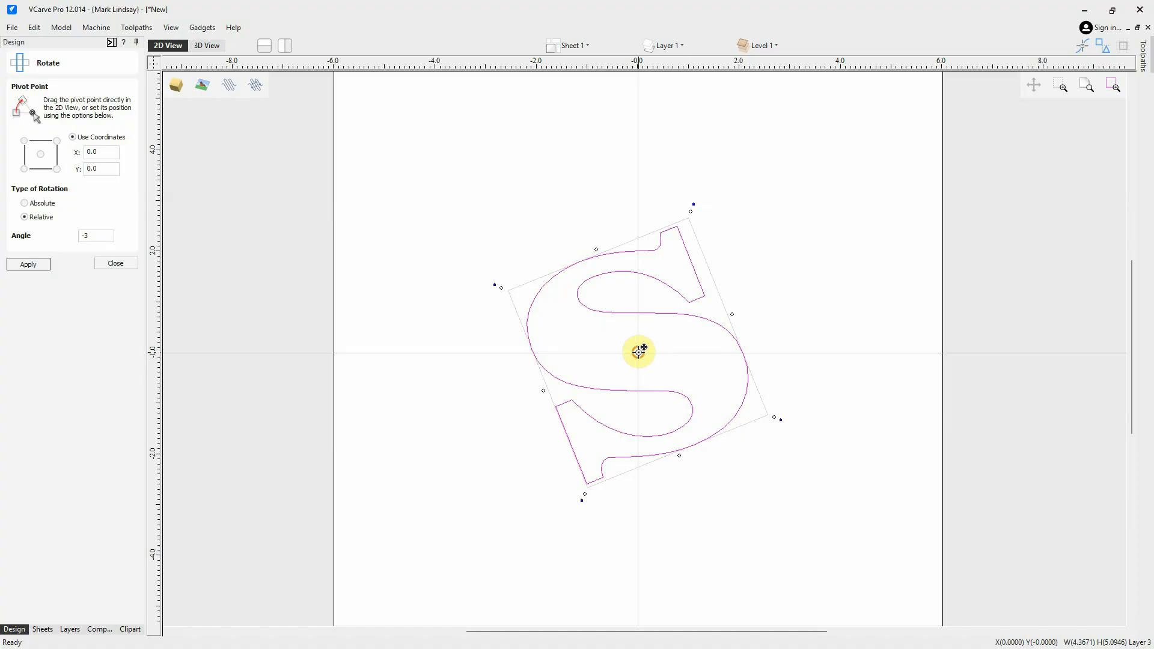
- Move the pivot freely to about X 3.67, Y 2.98, and rotate the letter S about it to an absolute angle of 19 degrees
left_click_drag(638, 353, 824, 201)
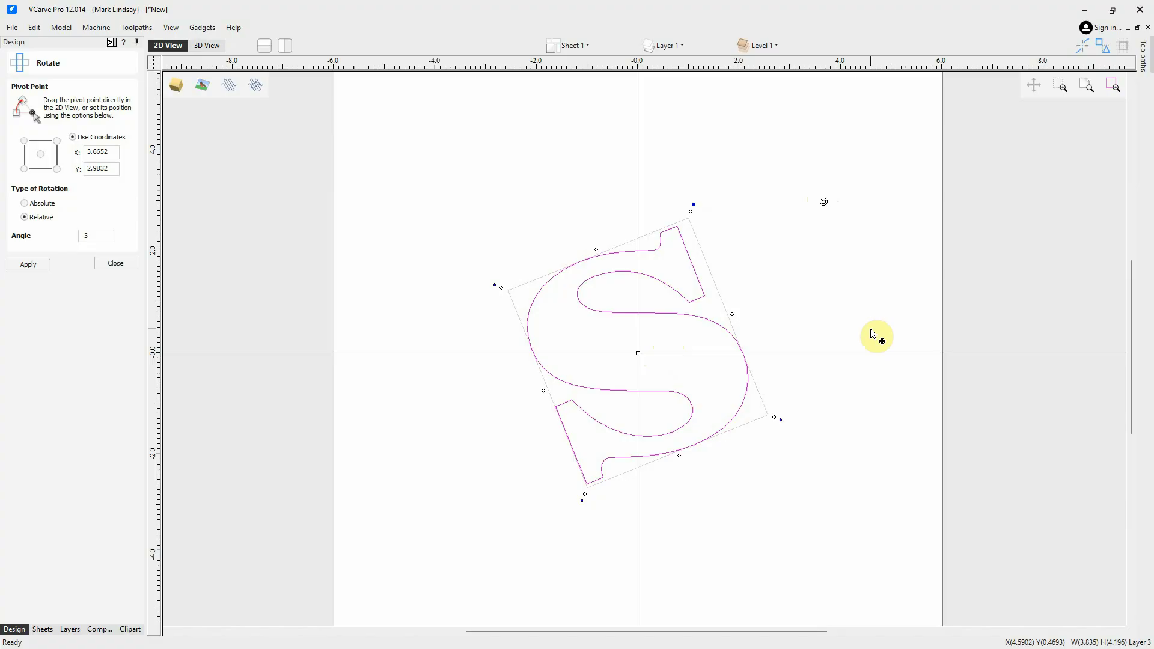
left_click(24, 204)
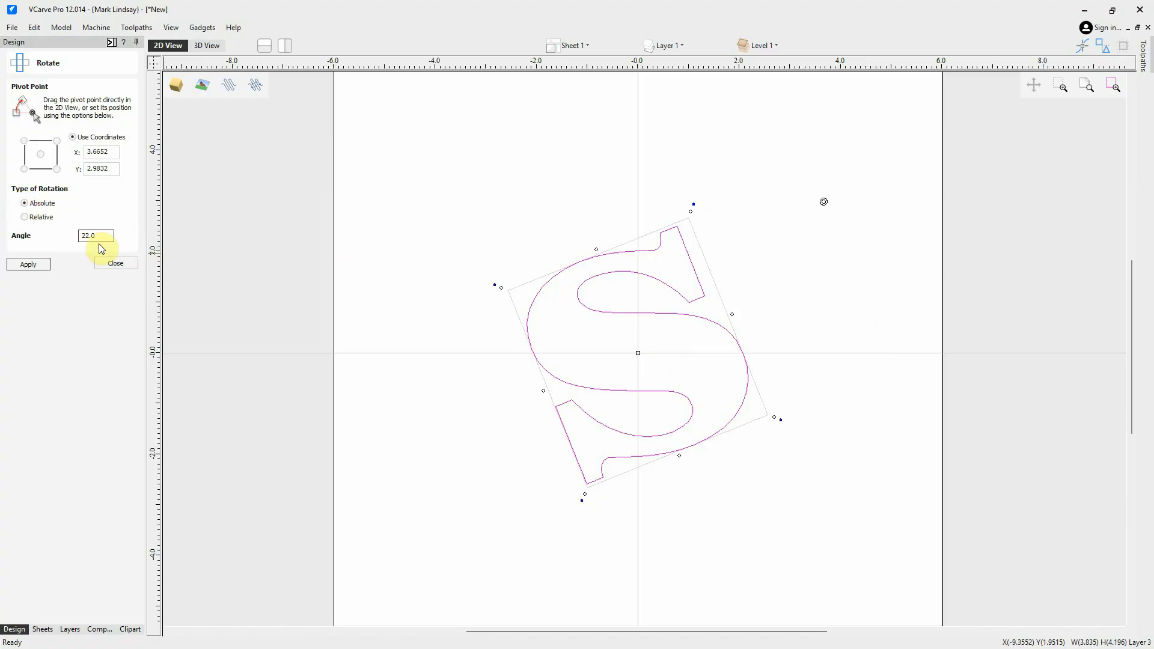
double_click(77, 235)
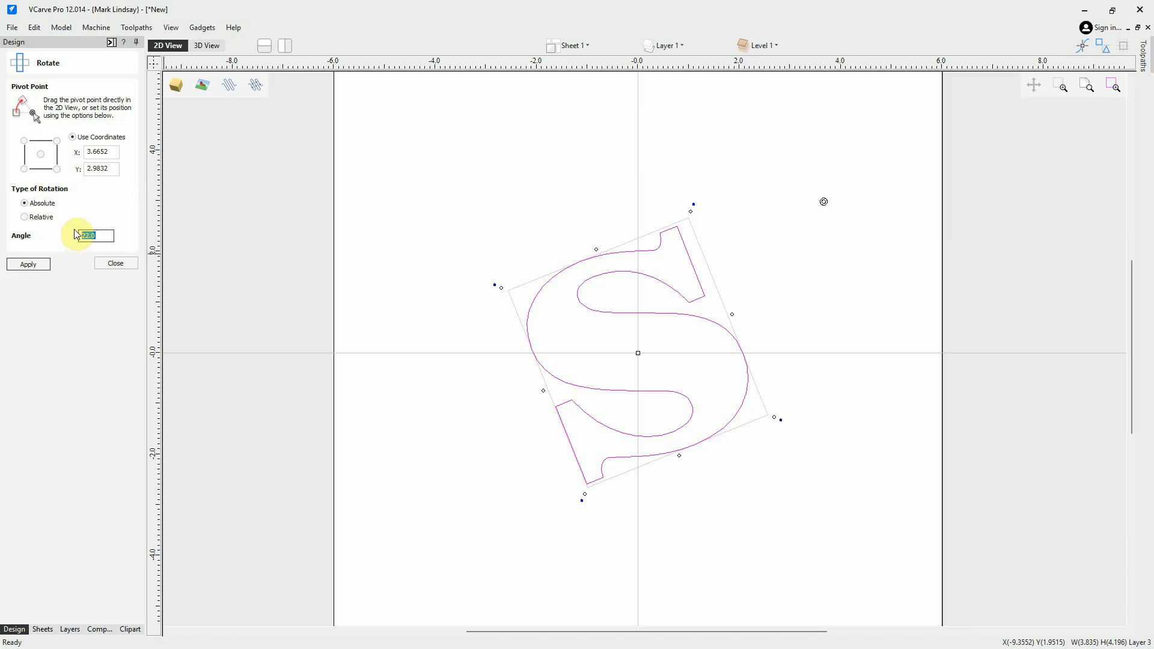
type("19")
left_click(30, 266)
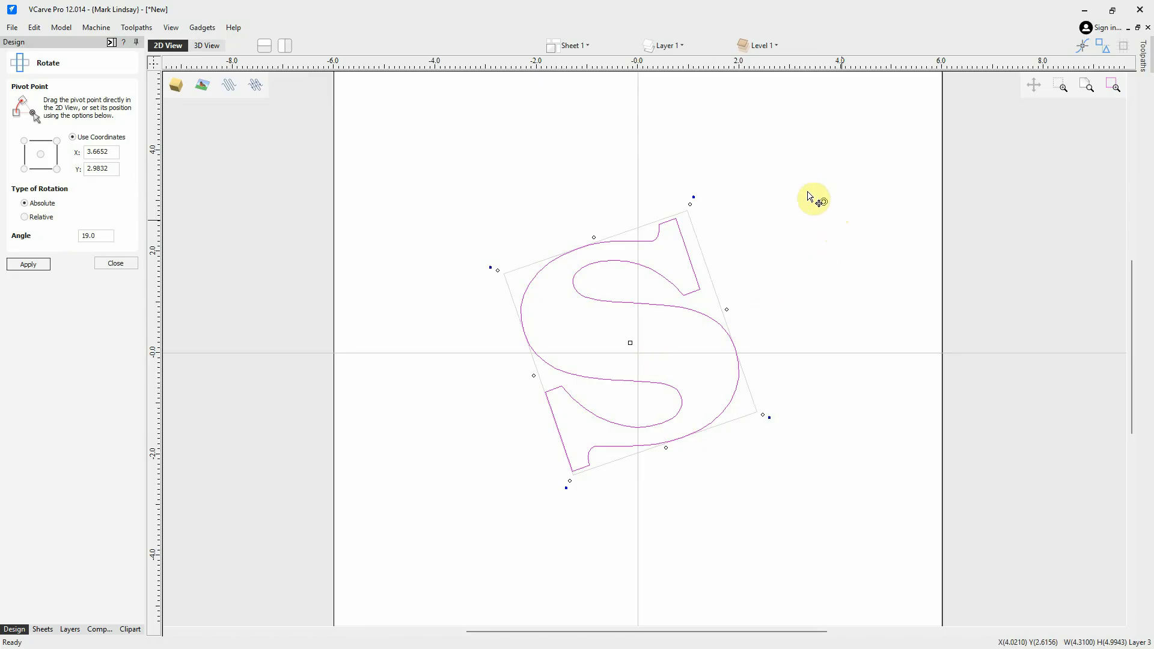
left_click(114, 263)
- Show Layer 4 with the fish component and hide Layer 3 with the letter S
left_click(668, 46)
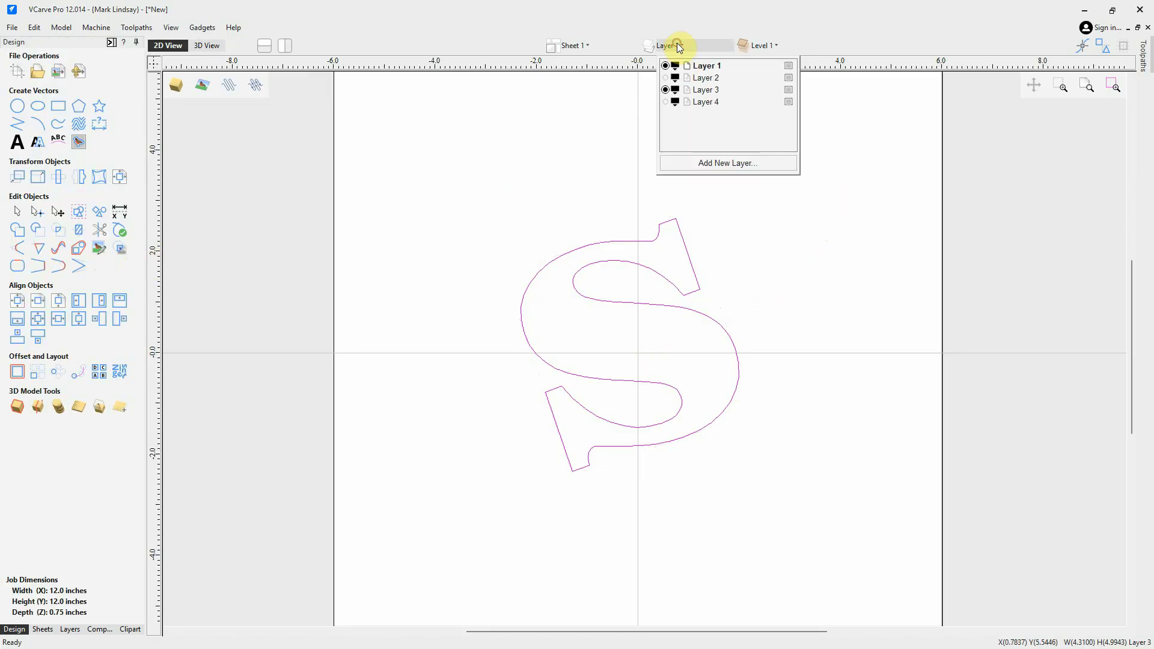
left_click(666, 102)
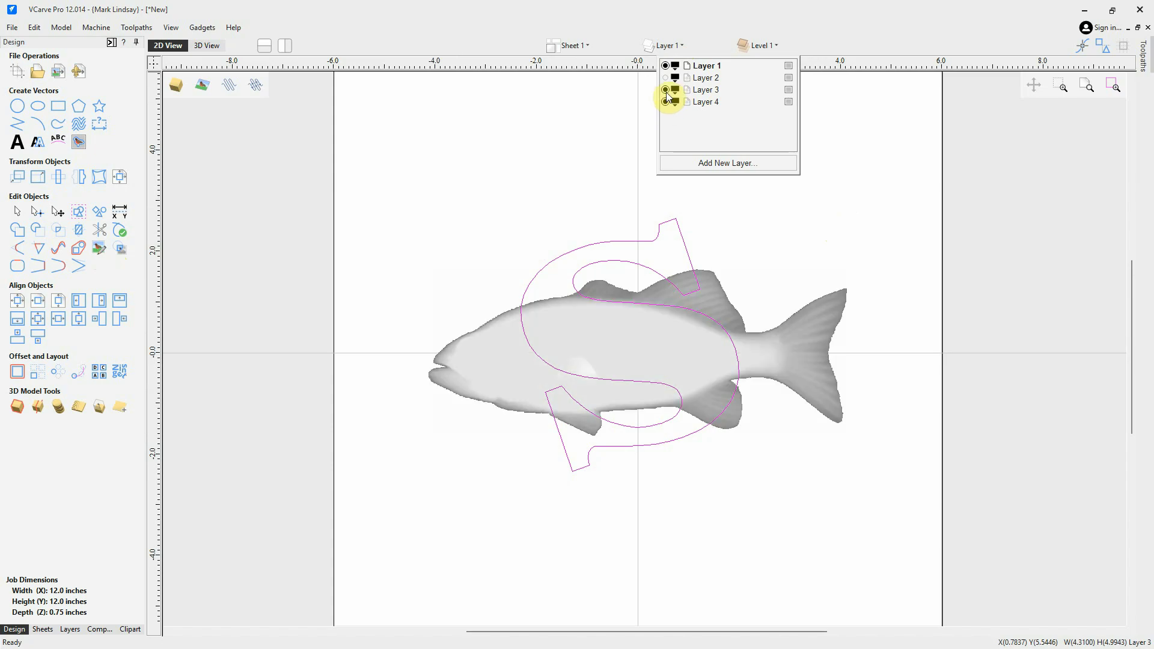
left_click(666, 90)
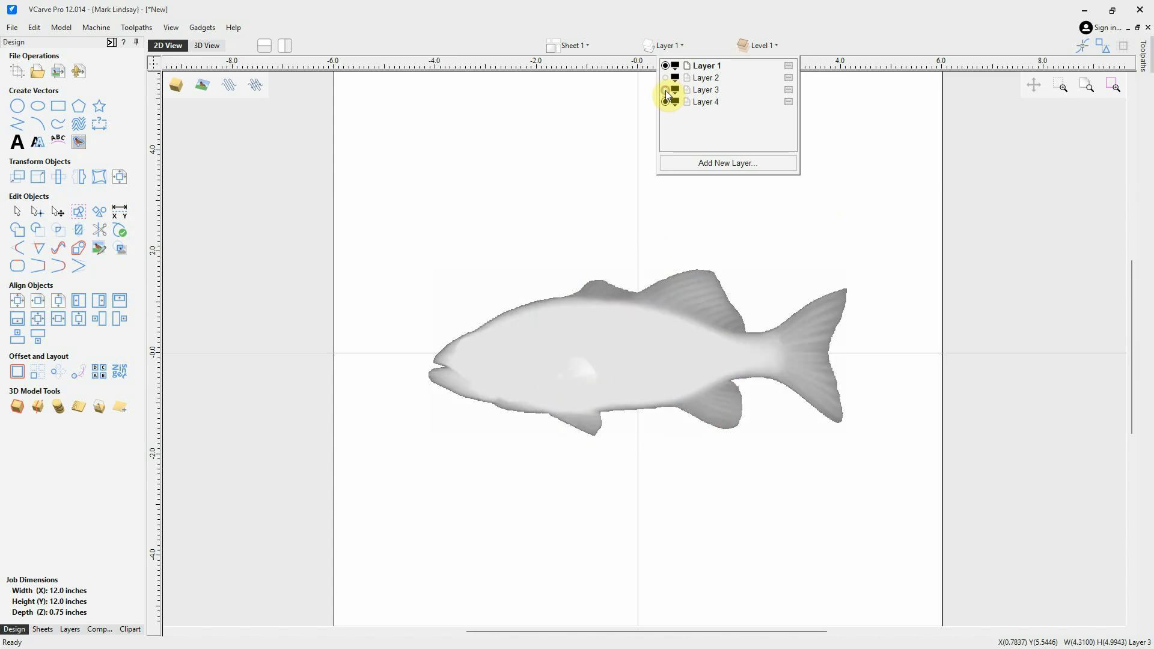
left_click(588, 146)
- Rotate the fish component to an absolute angle of 15 degrees about a pivot at coordinates X 3, Y 3
left_click(633, 345)
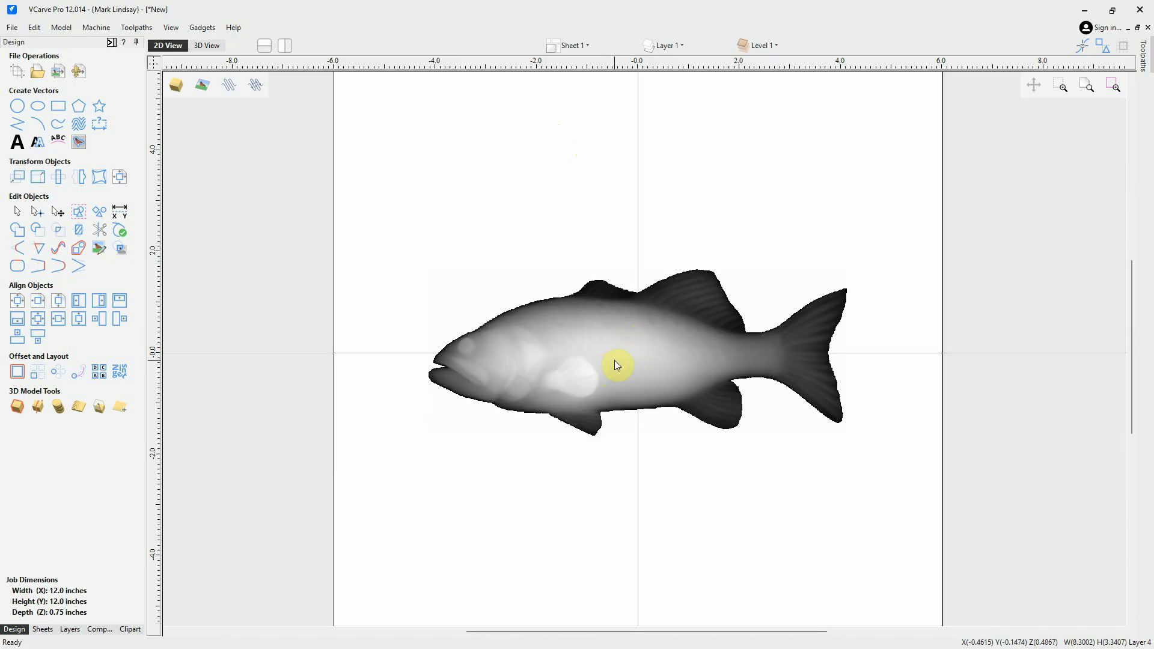
left_click(59, 178)
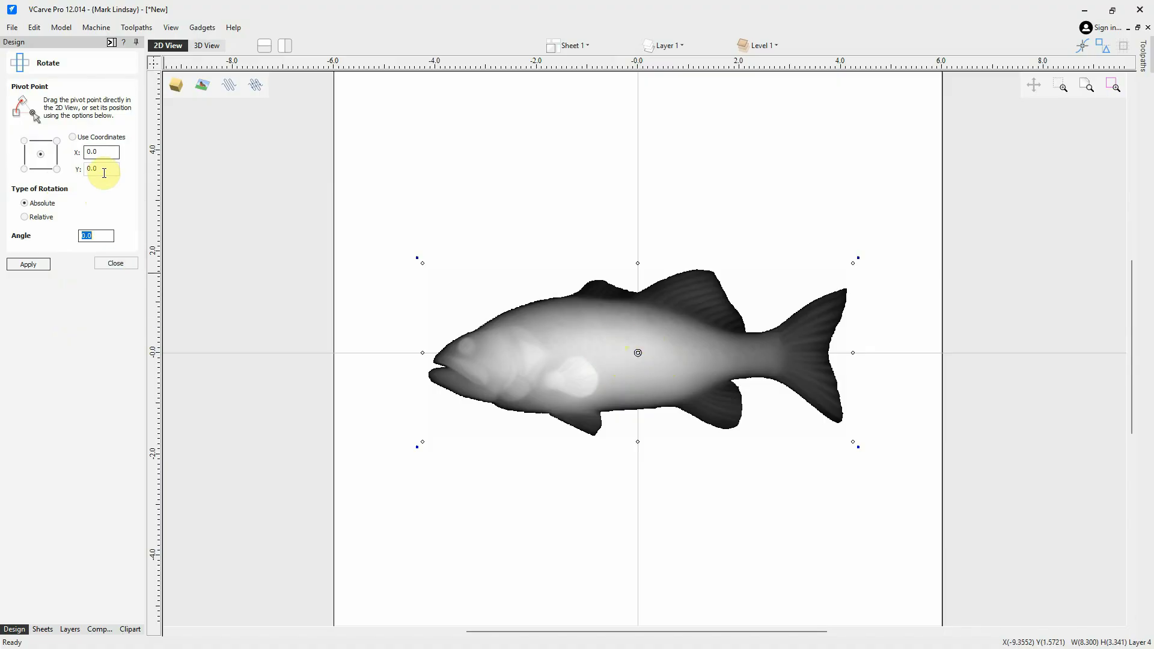
left_click(102, 153)
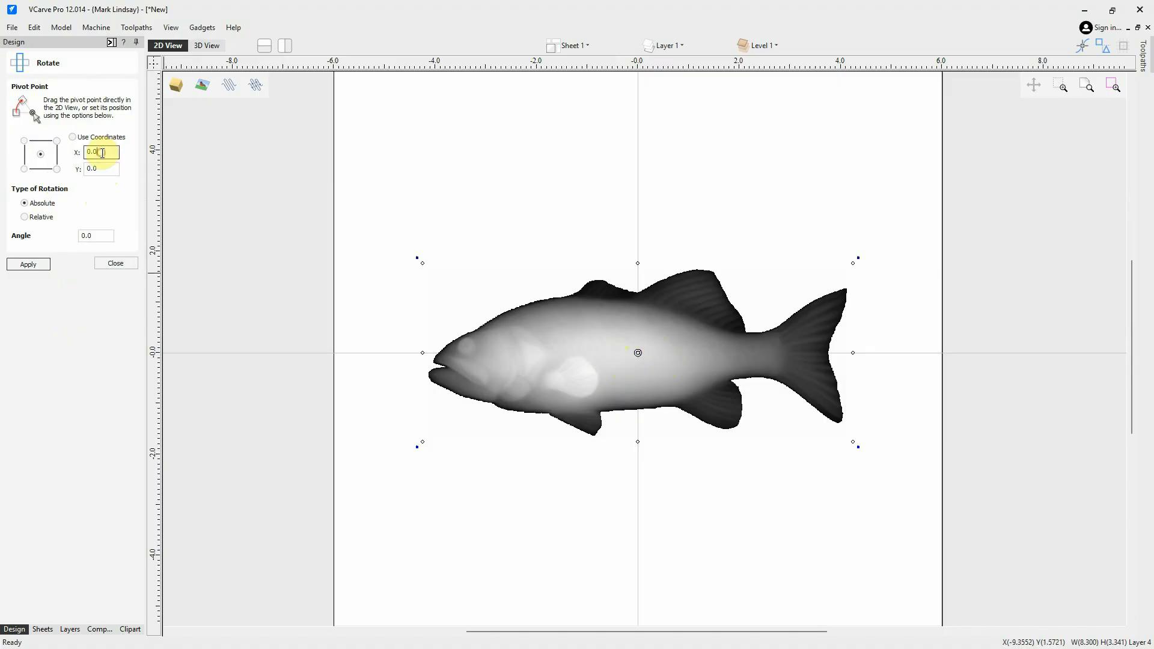
left_click(73, 137)
double_click(101, 151)
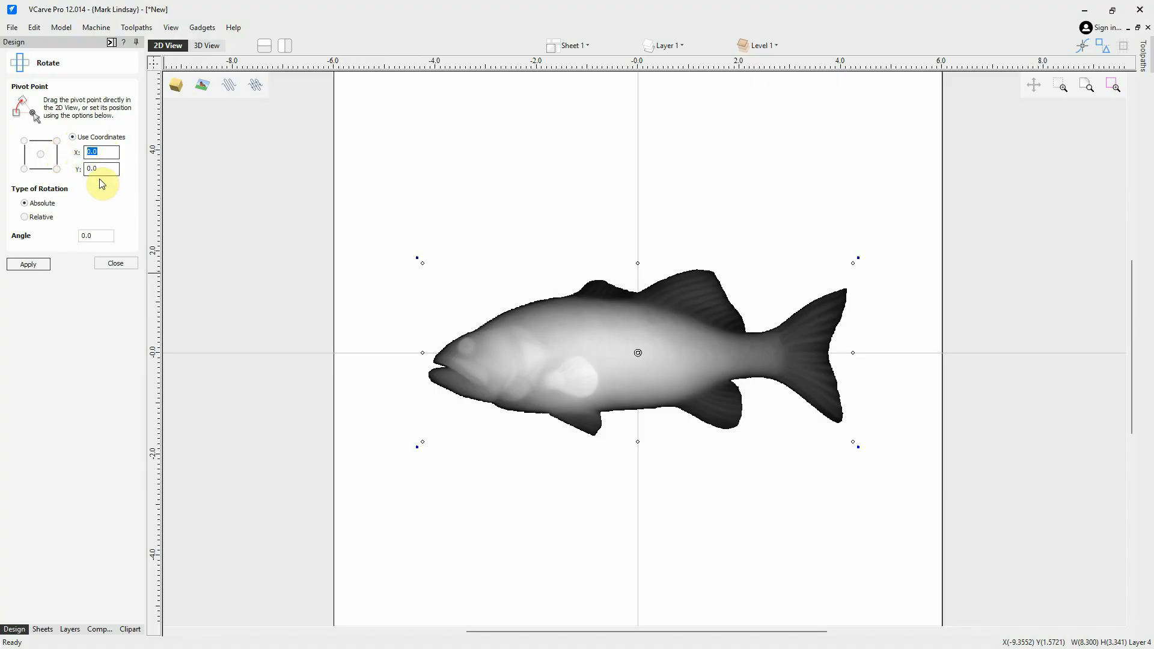
double_click(113, 168)
type("3")
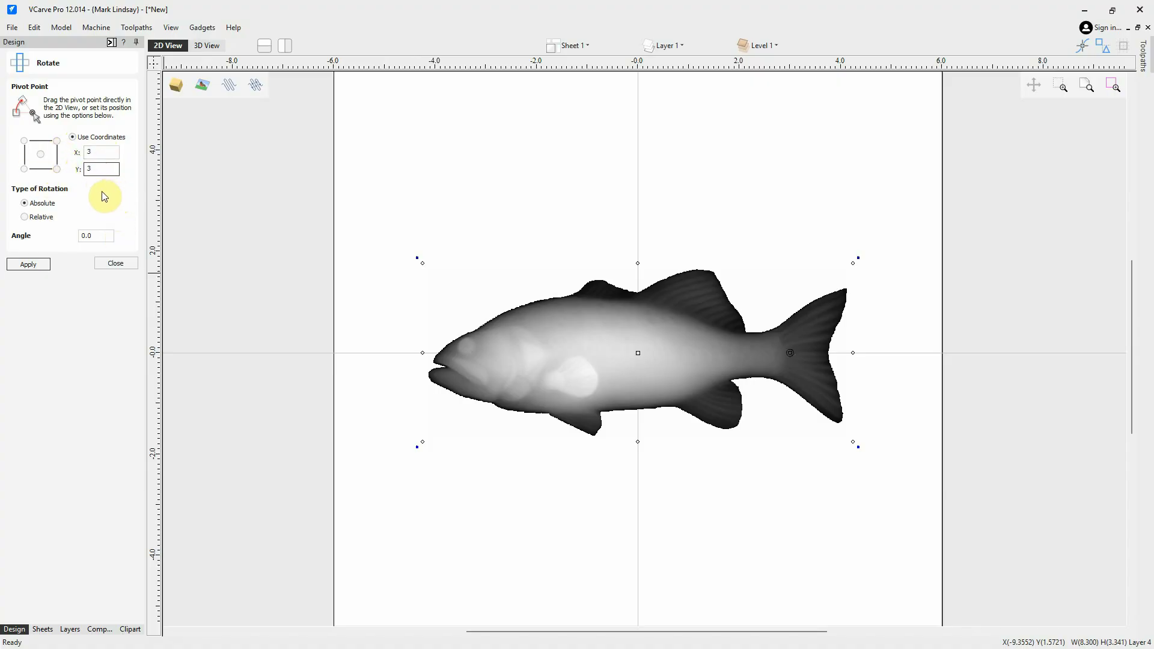
double_click(96, 235)
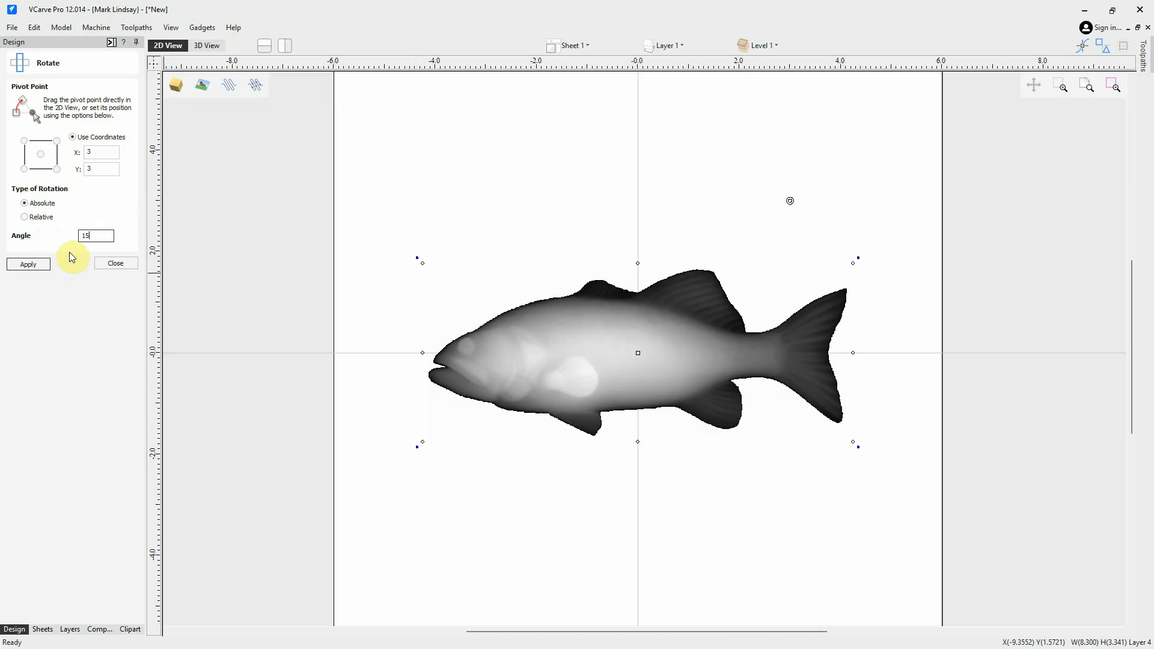
left_click(35, 264)
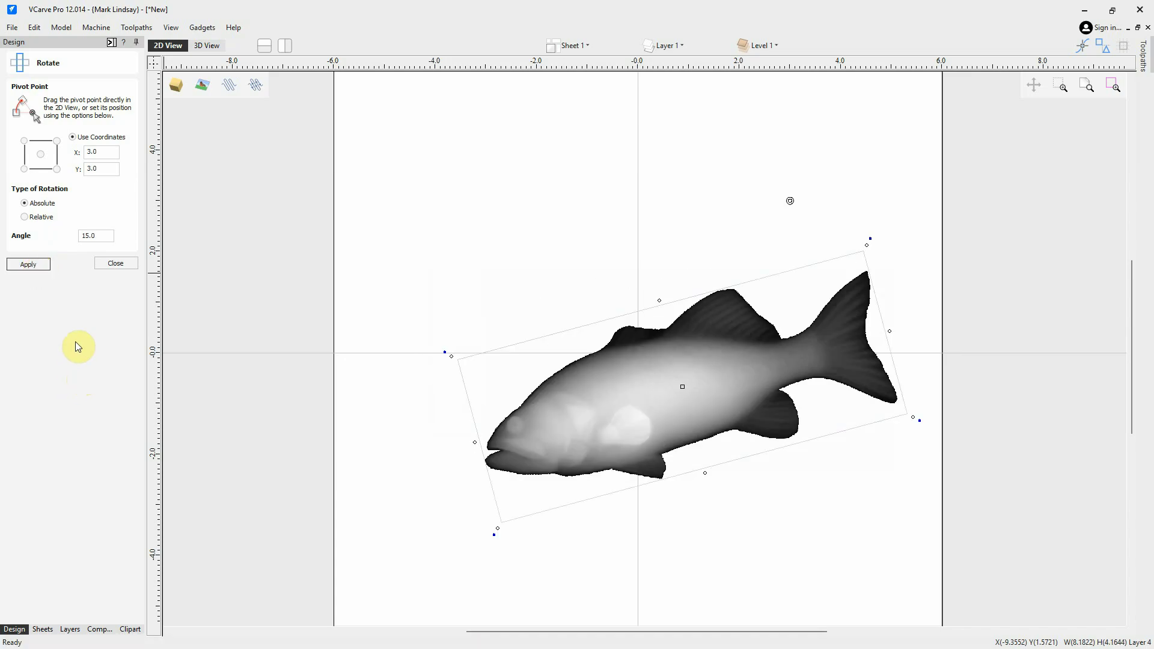
- Rotate the fish component by a relative -90 degrees about the pivot at X 3, Y 3
left_click(24, 217)
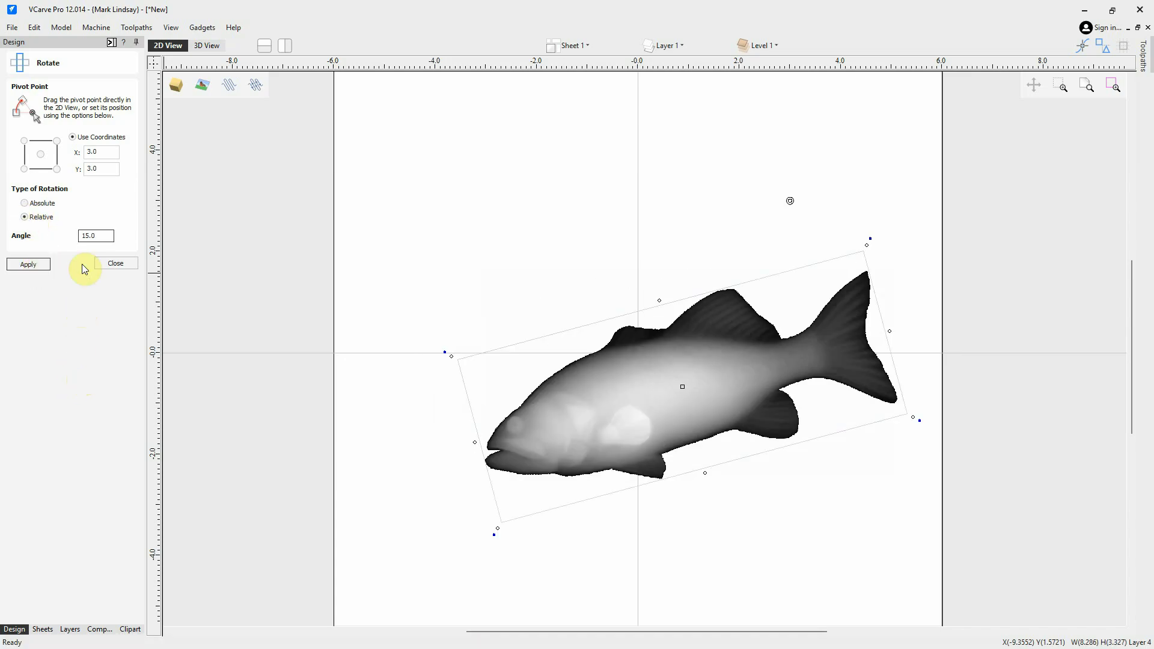
left_click(109, 238)
left_click_drag(109, 238, 49, 236)
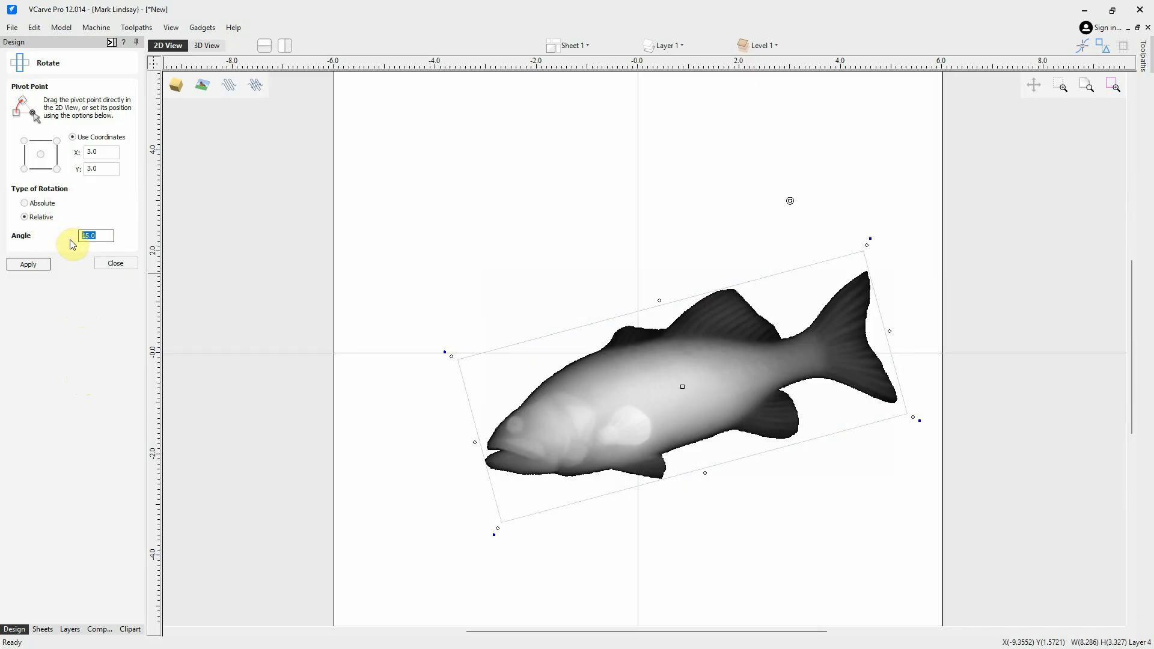
type("-90")
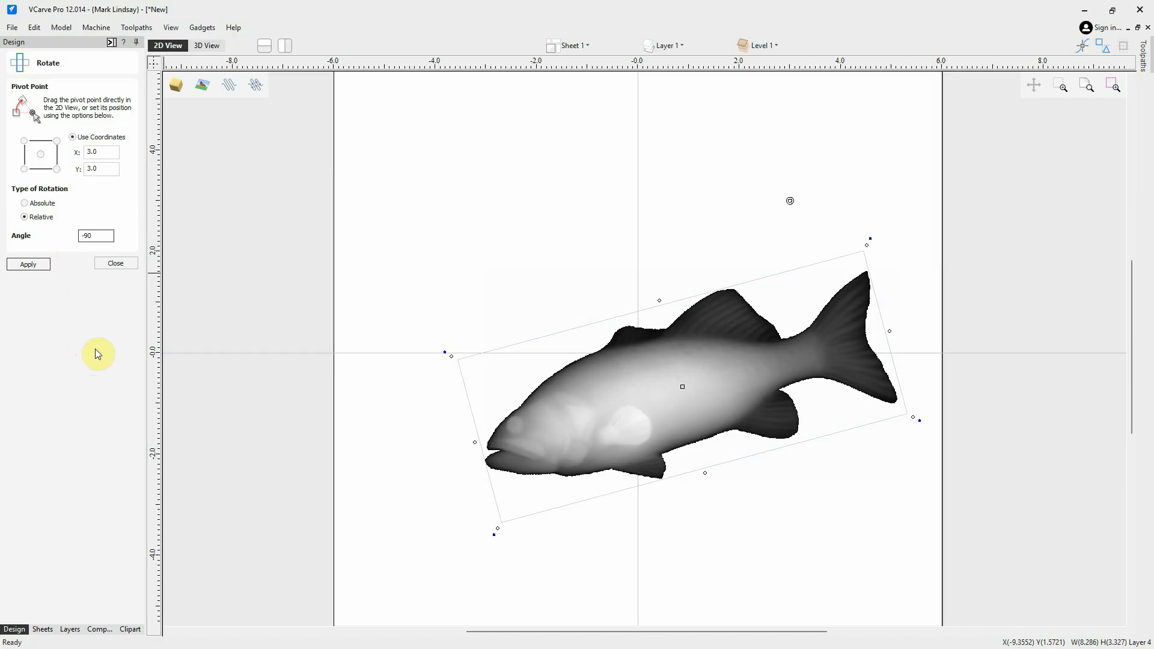
left_click(30, 265)
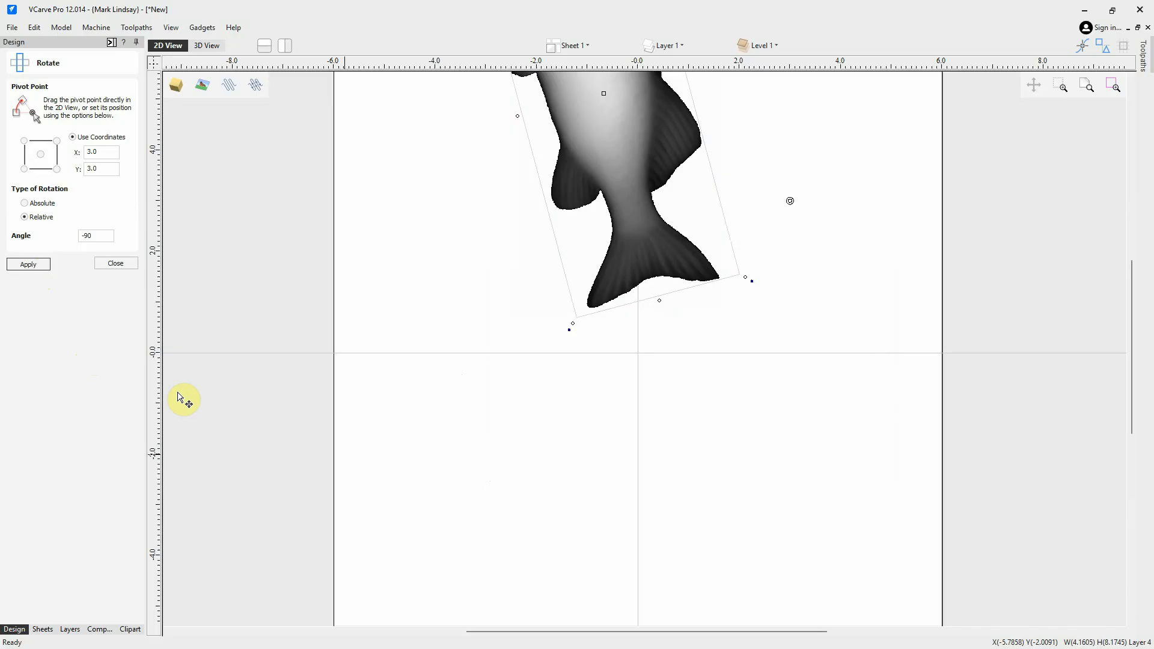
scroll(639, 473, "down", 1)
scroll(639, 473, "down", 2)
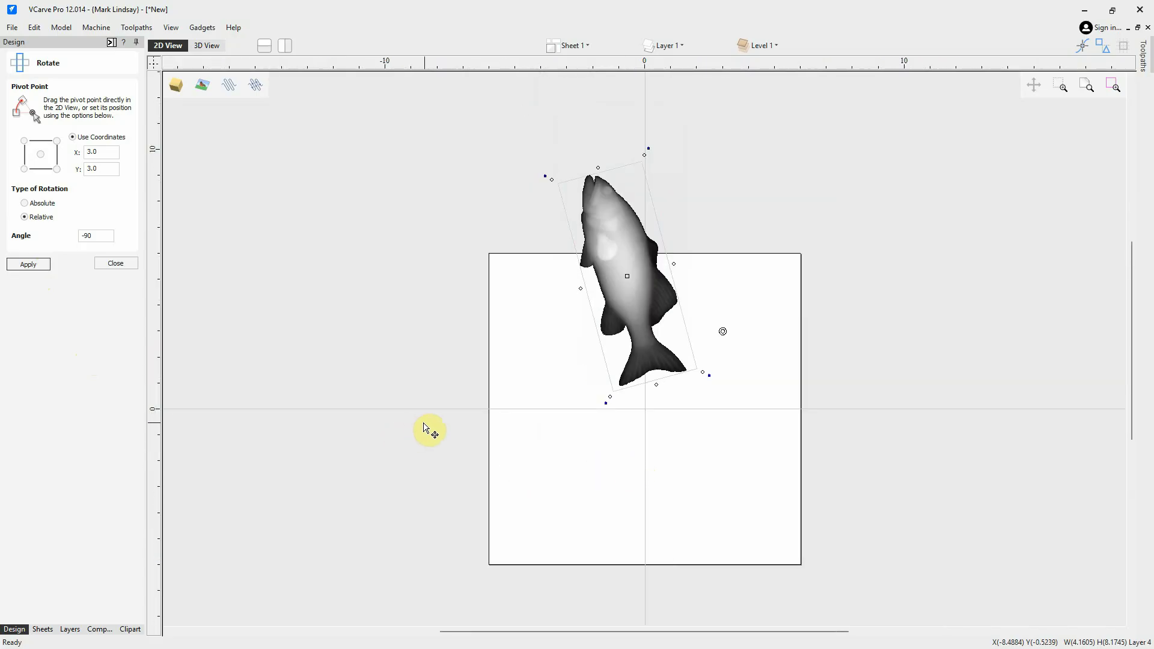
- Close the Rotate tool and undo both rotations of the fish component
left_click(116, 264)
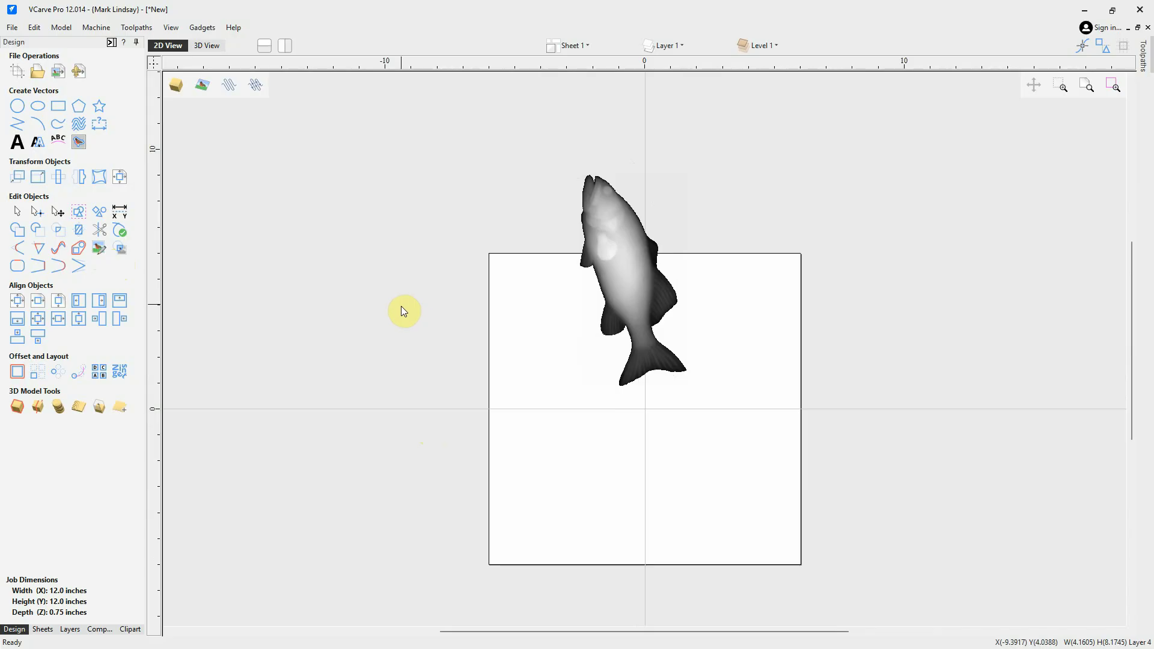
key("ctrl+z")
key("ctrl+z")
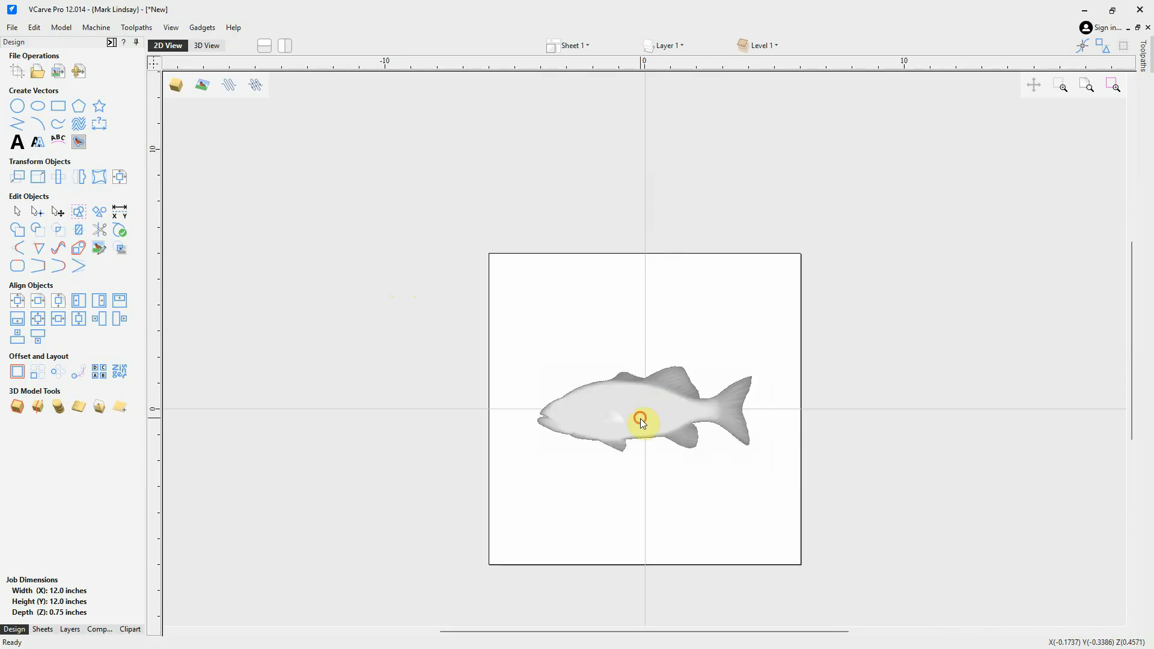
- Show Layer 2 with the arc, and hide Layer 3 and Layer 4
left_click(668, 45)
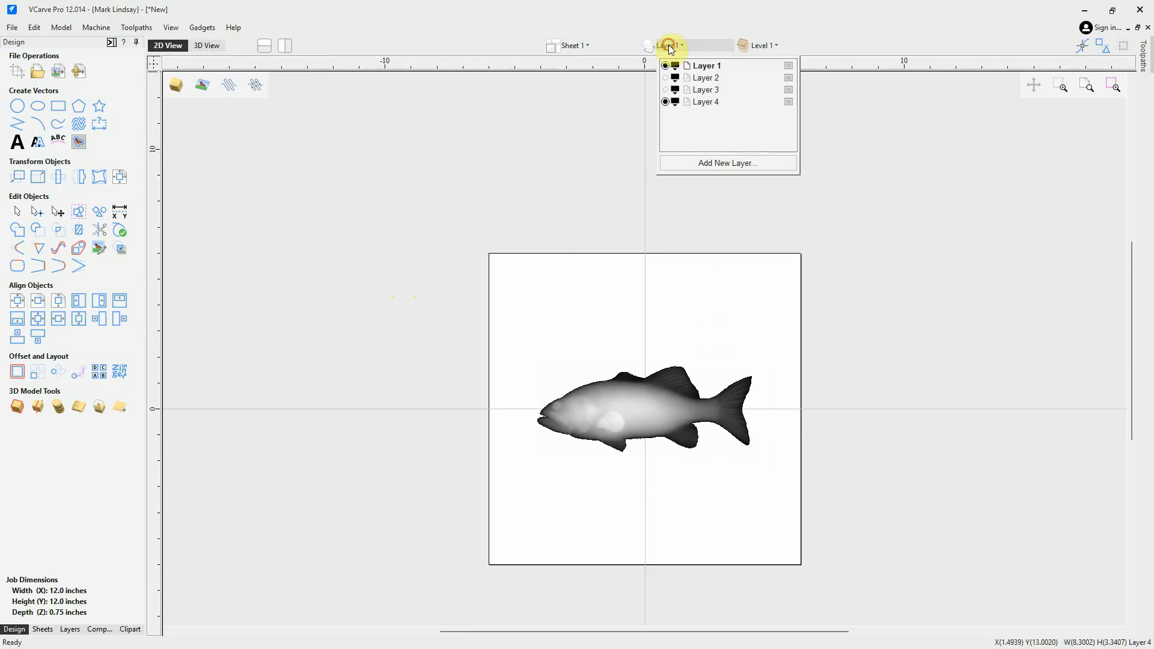
left_click(666, 91)
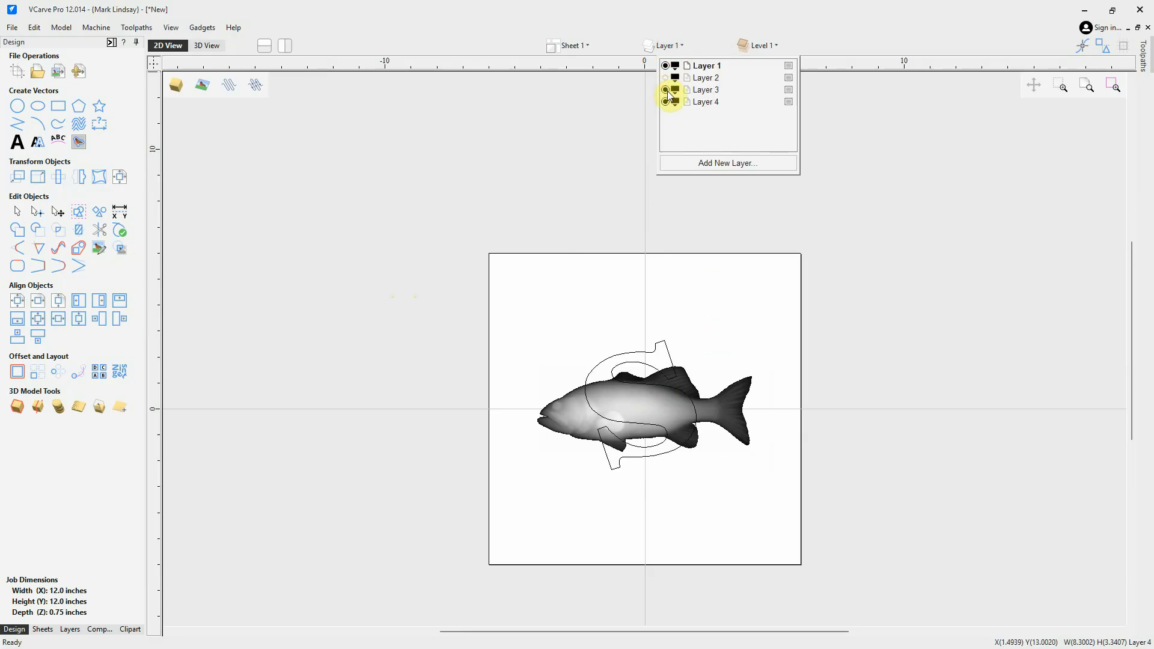
left_click(665, 102)
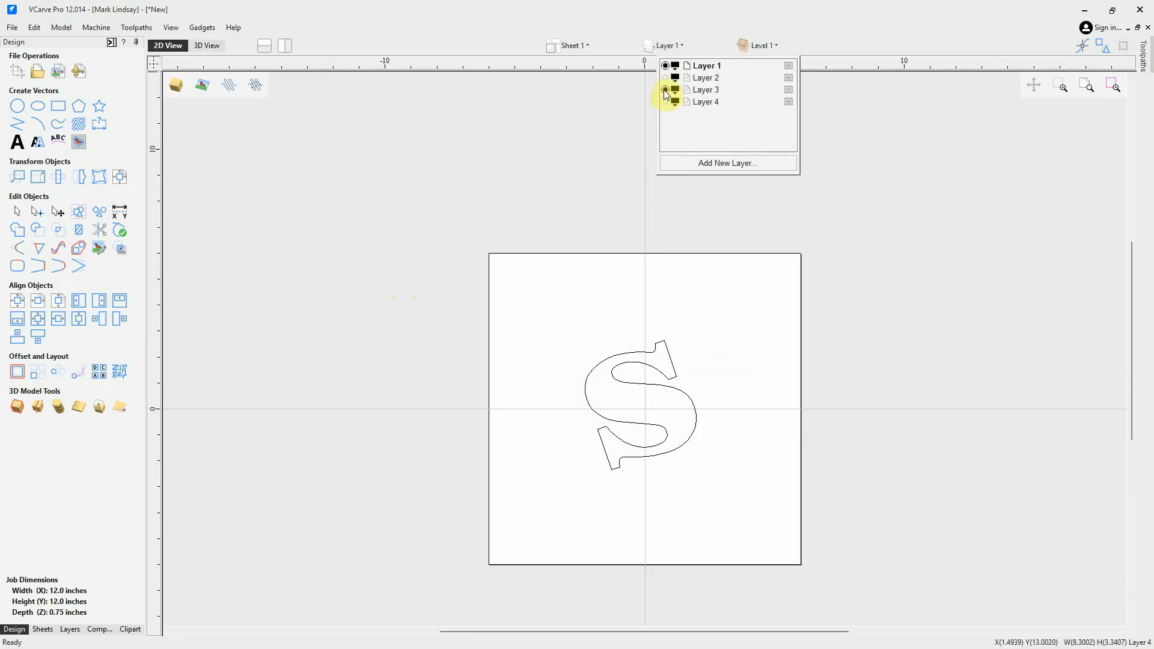
left_click(665, 78)
left_click(665, 89)
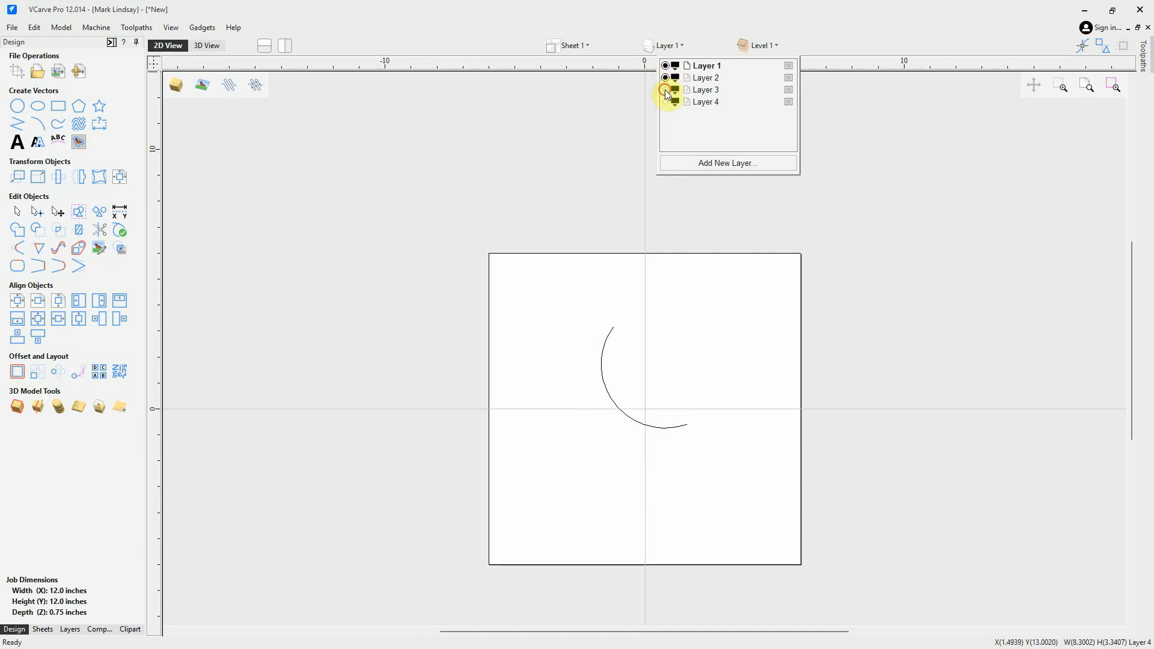
left_click(686, 337)
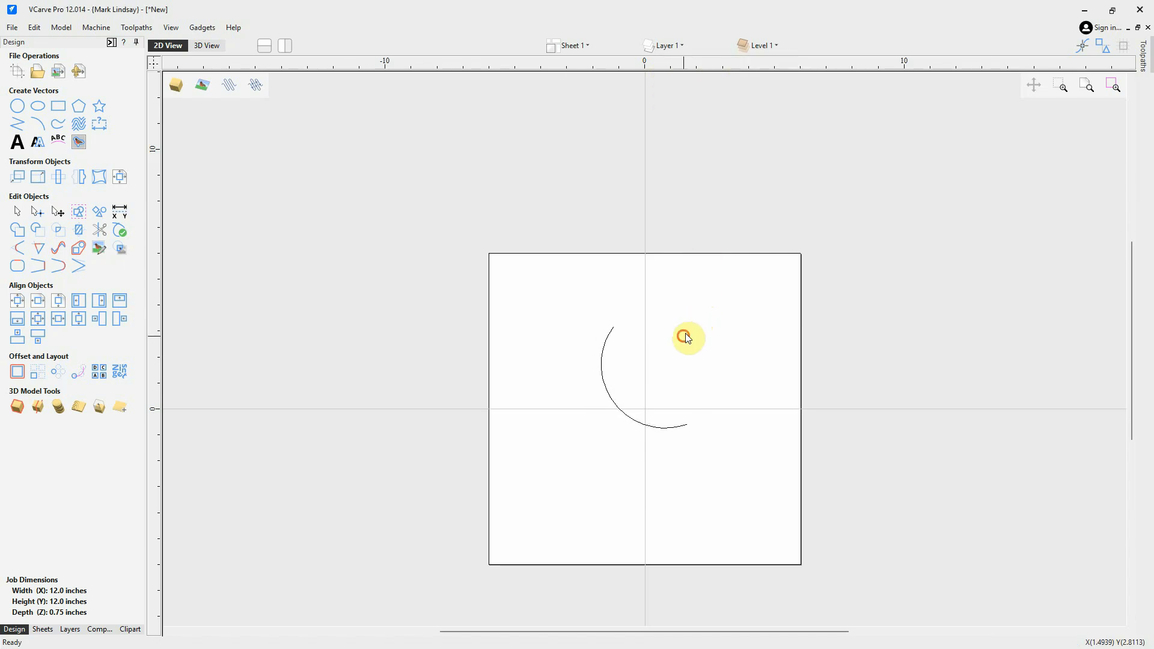
- Select the arc for interactive transformation and try to move its centre point onto the job origin
left_click_drag(641, 391, 590, 445)
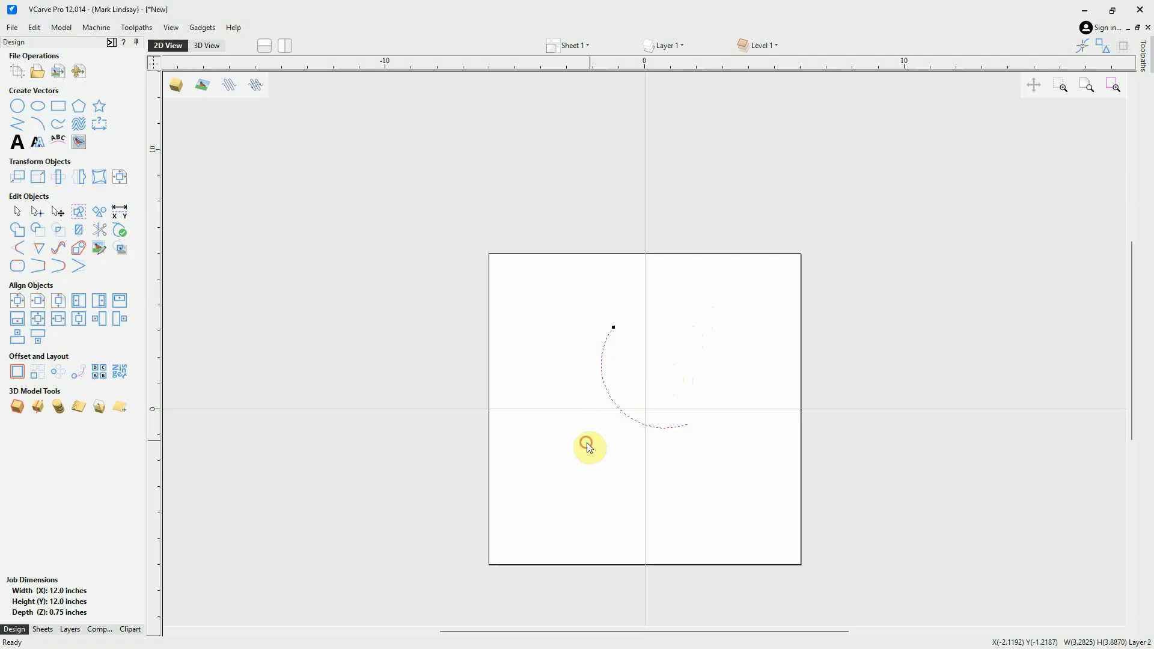
scroll(650, 399, "up", 3)
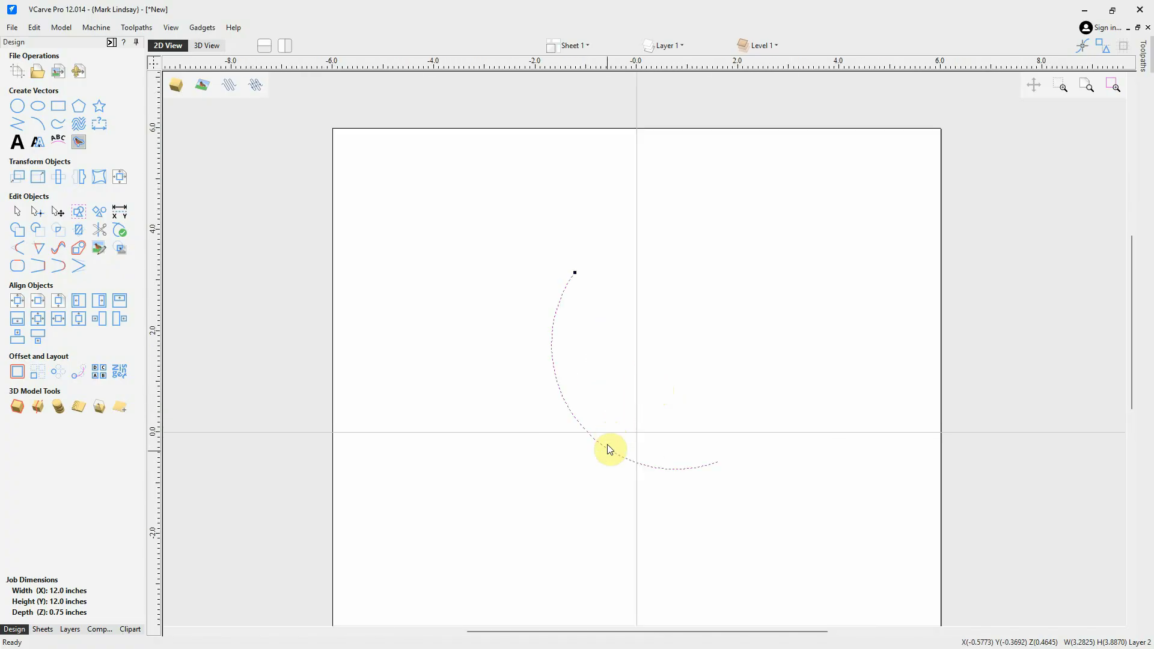
left_click(608, 451)
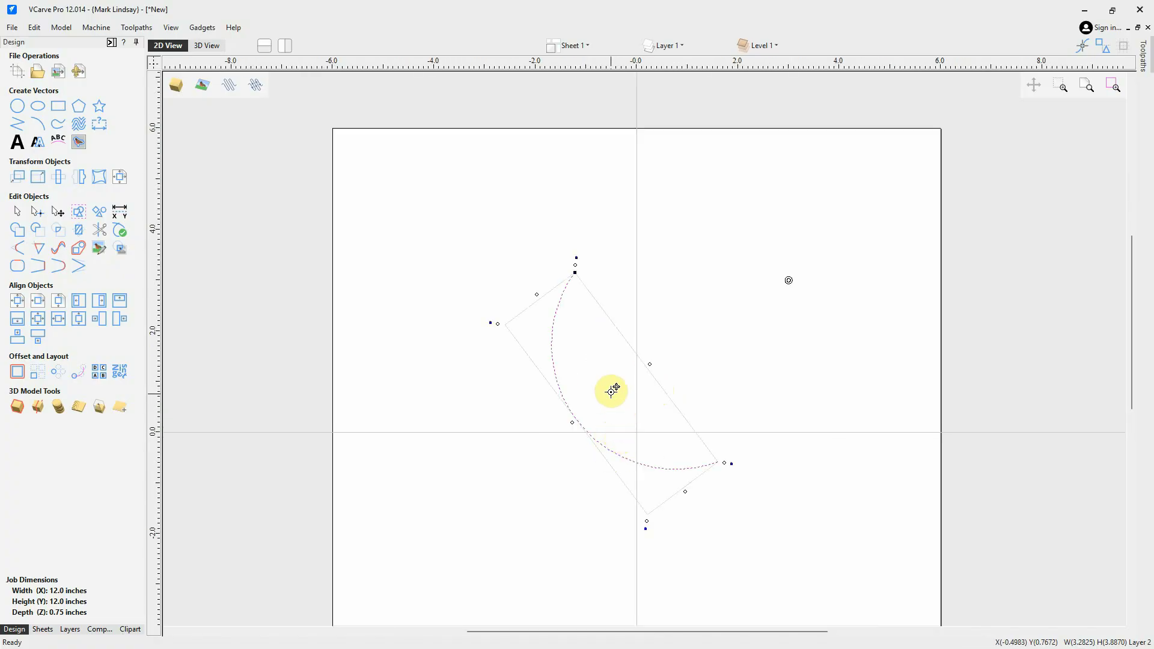
left_click_drag(610, 393, 637, 432)
- Undo the arc's latest transformations, including its earlier rotation
key("ctrl+z")
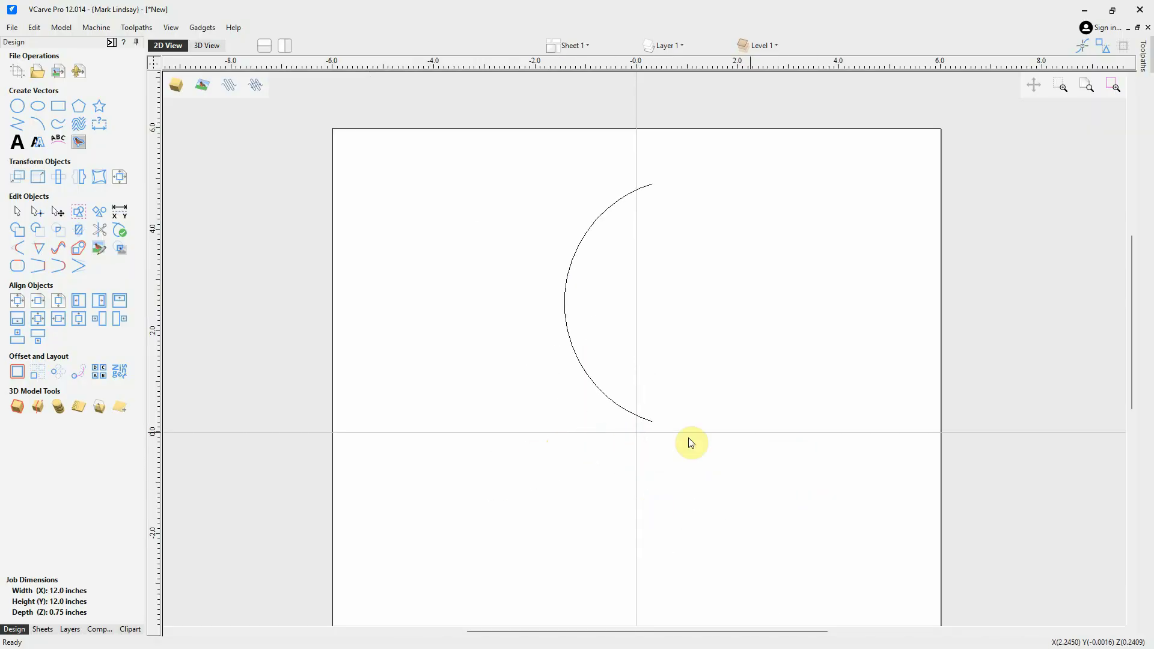
scroll(538, 318, "down", 1)
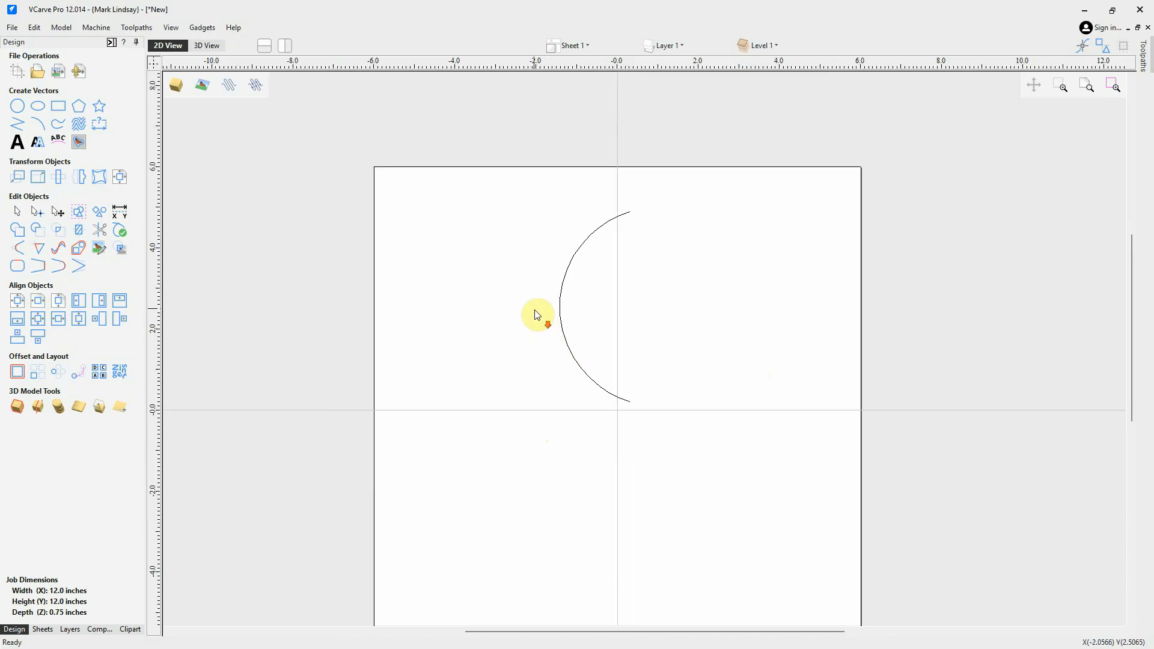
- Fit the whole job in view, show Layer 3 with the letter S, and keep Layer 2 and Layer 4 hidden
left_click(1085, 85)
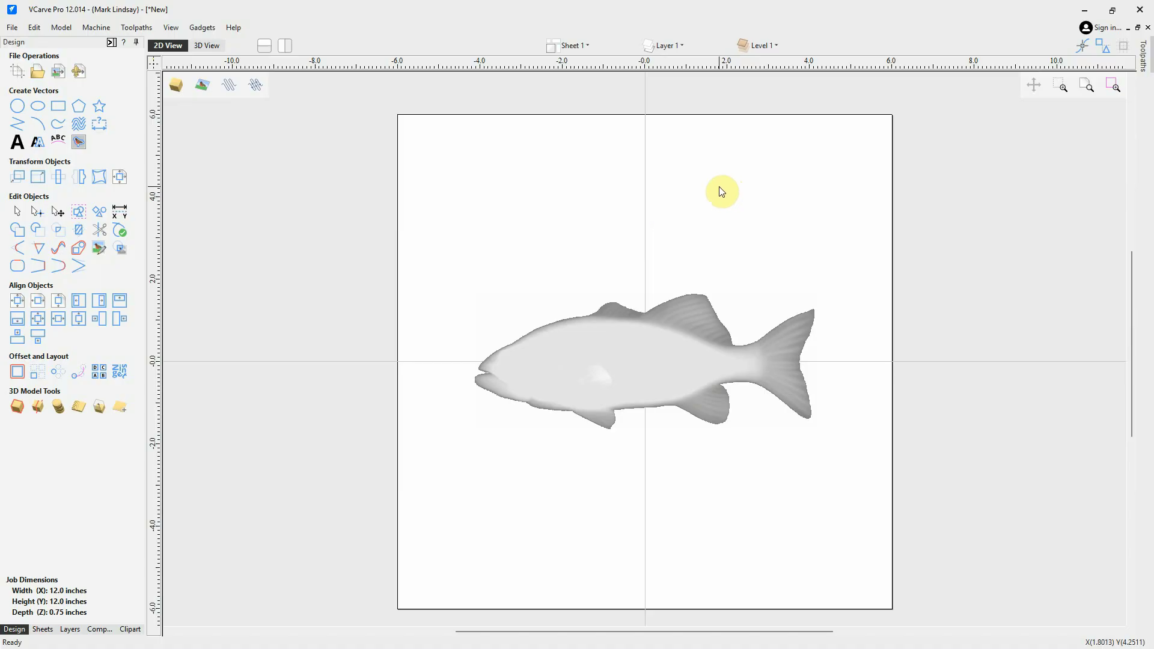
left_click(673, 47)
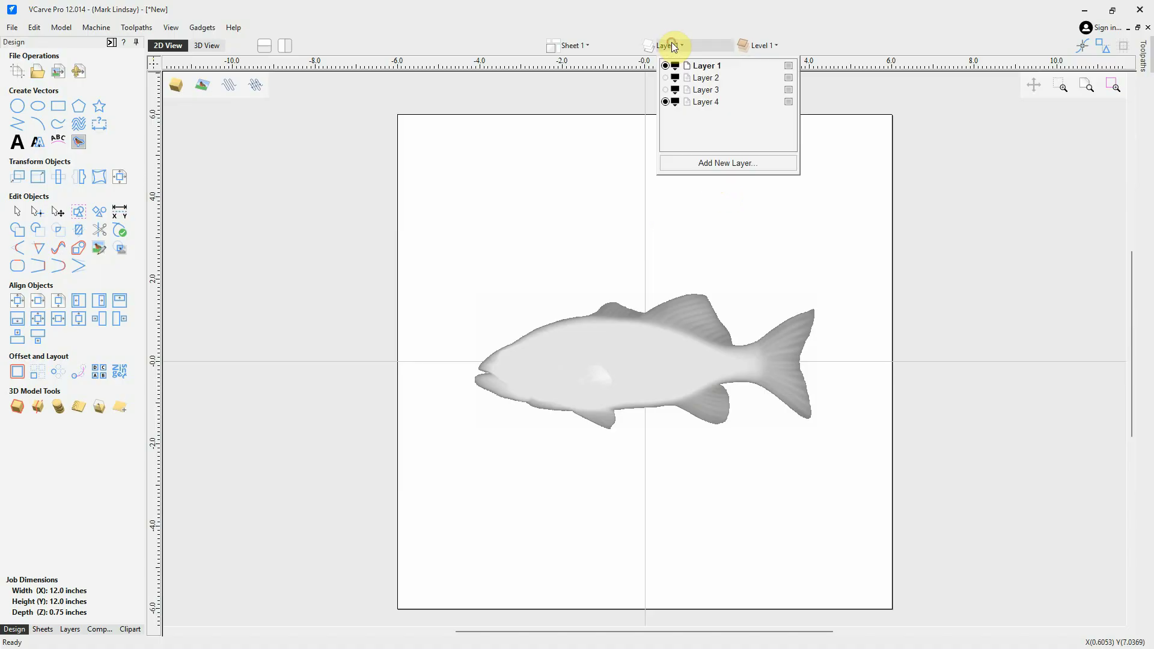
left_click(666, 78)
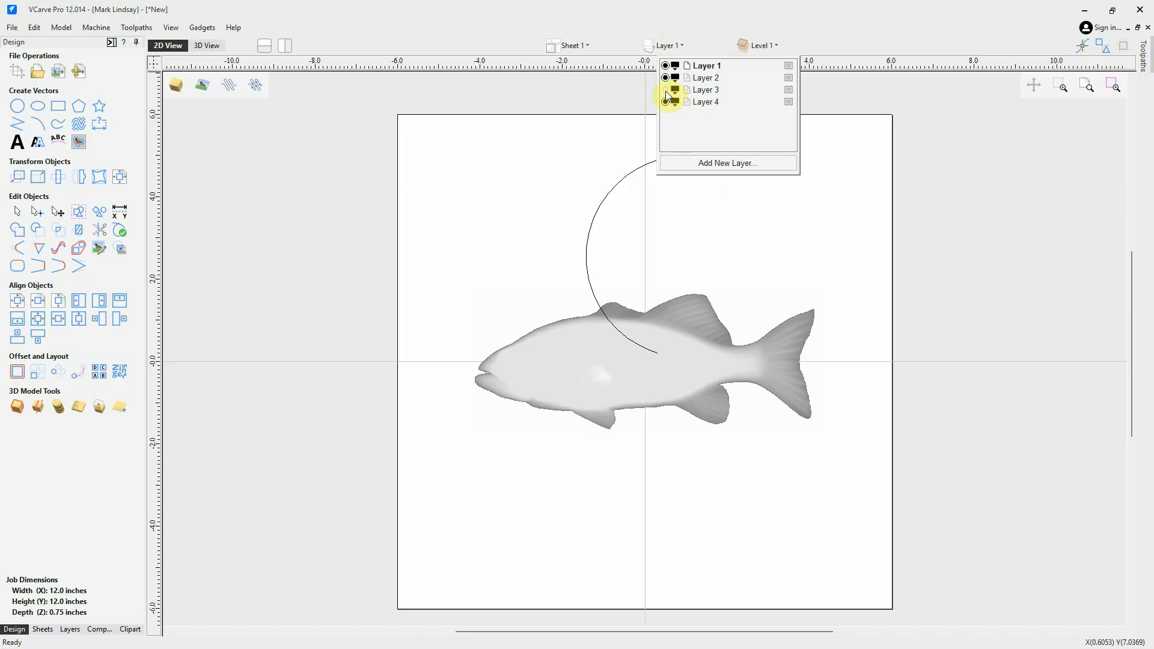
left_click(665, 90)
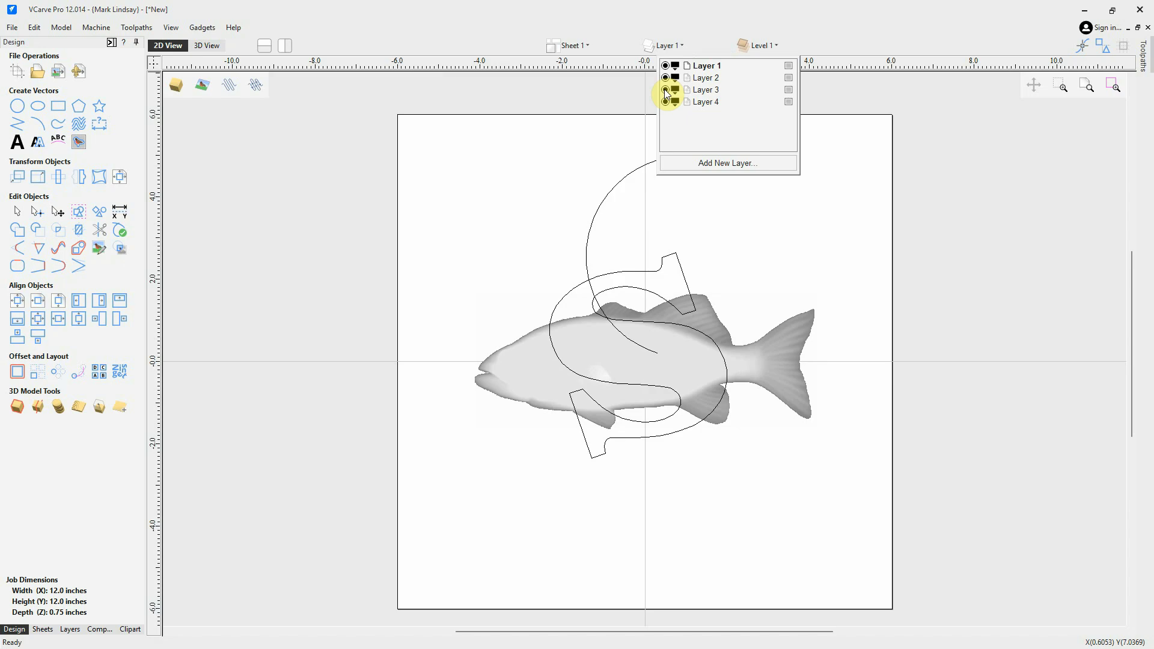
left_click(665, 102)
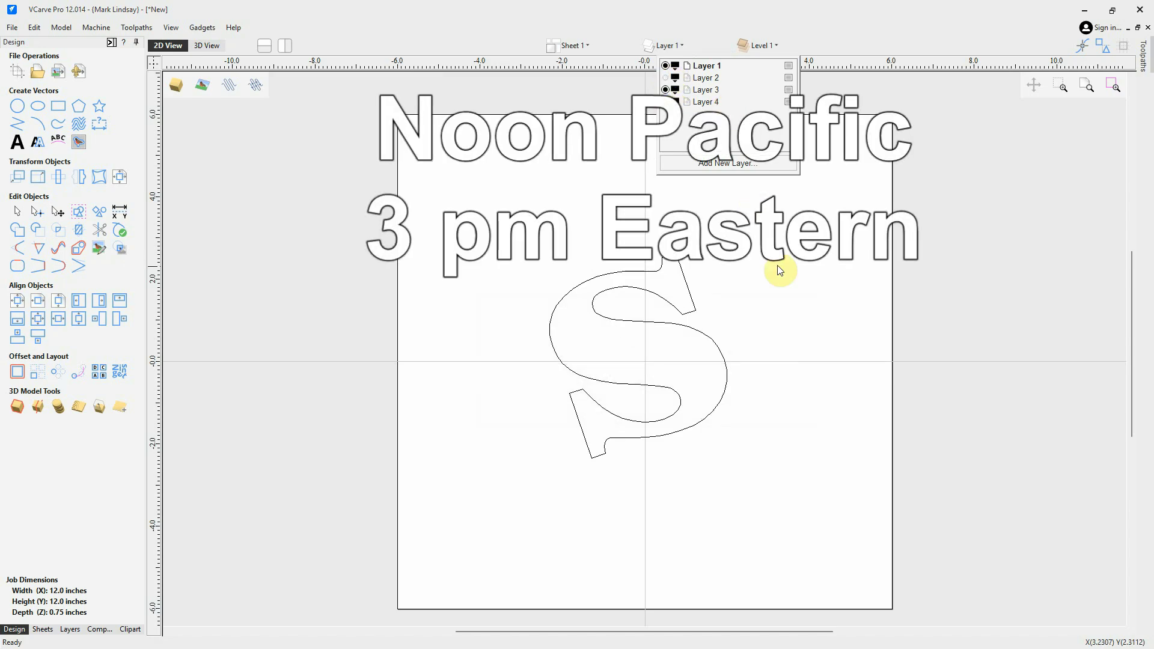
left_click(778, 266)
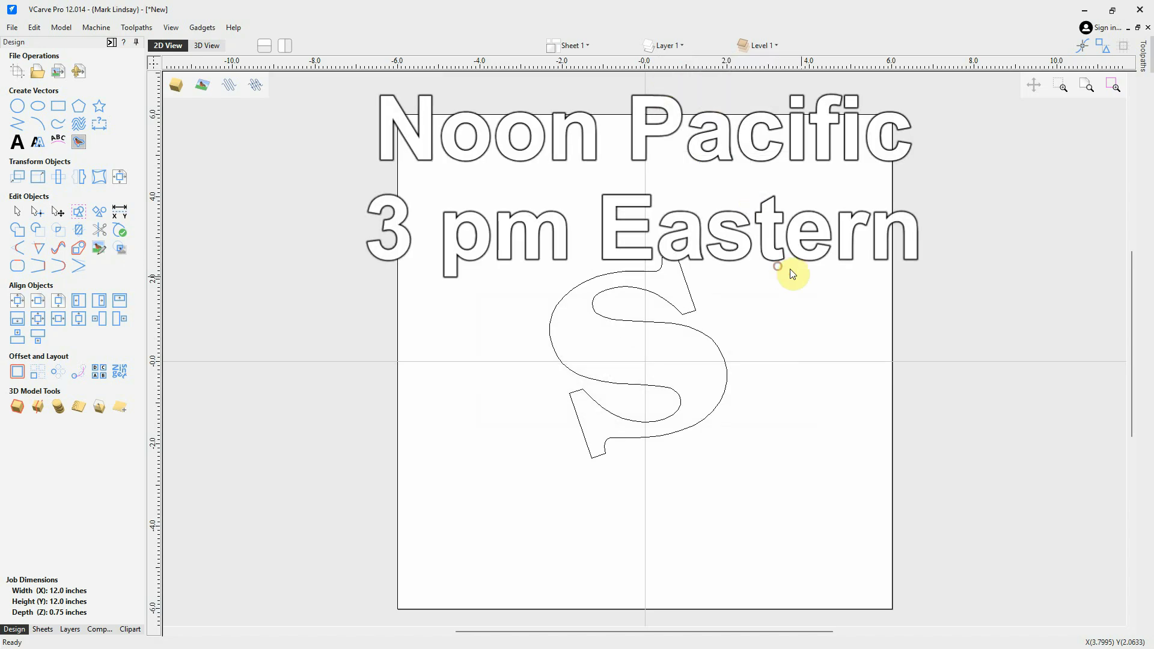
- Select the tilted letter S for interactive transformation, rotate it clockwise until roughly upright, and move its centre onto the job origin
left_click(709, 337)
left_click(709, 339)
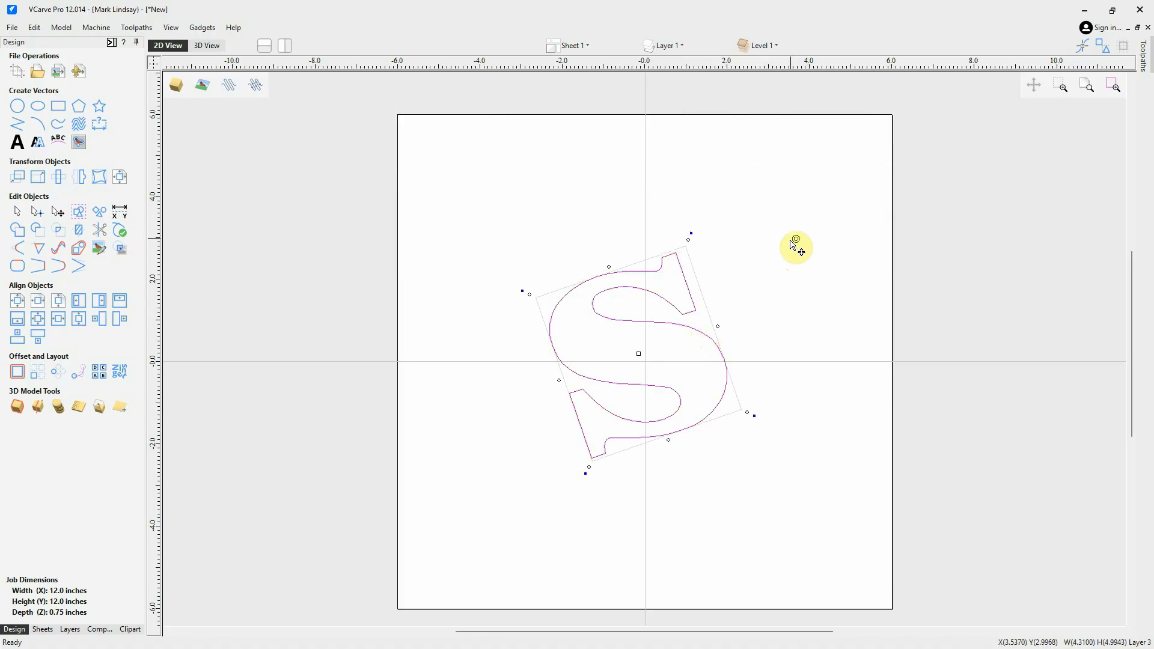
mouse_move(795, 239)
left_mouse_down()
mouse_move(739, 296)
mouse_move(639, 354)
left_mouse_up()
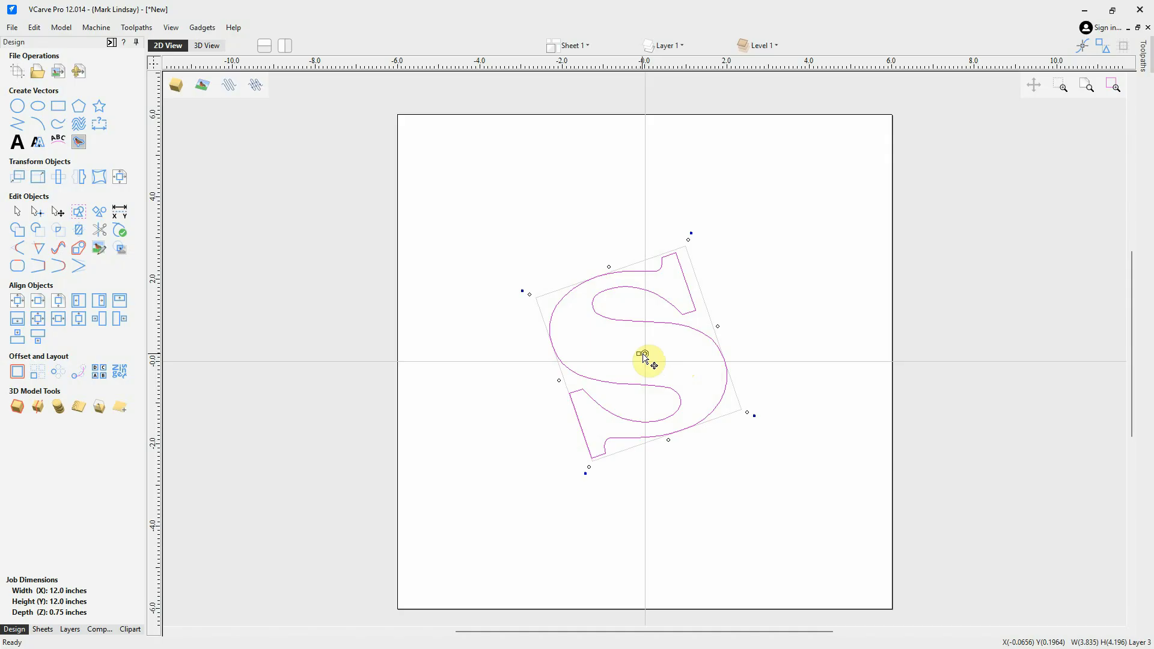
left_click(644, 354)
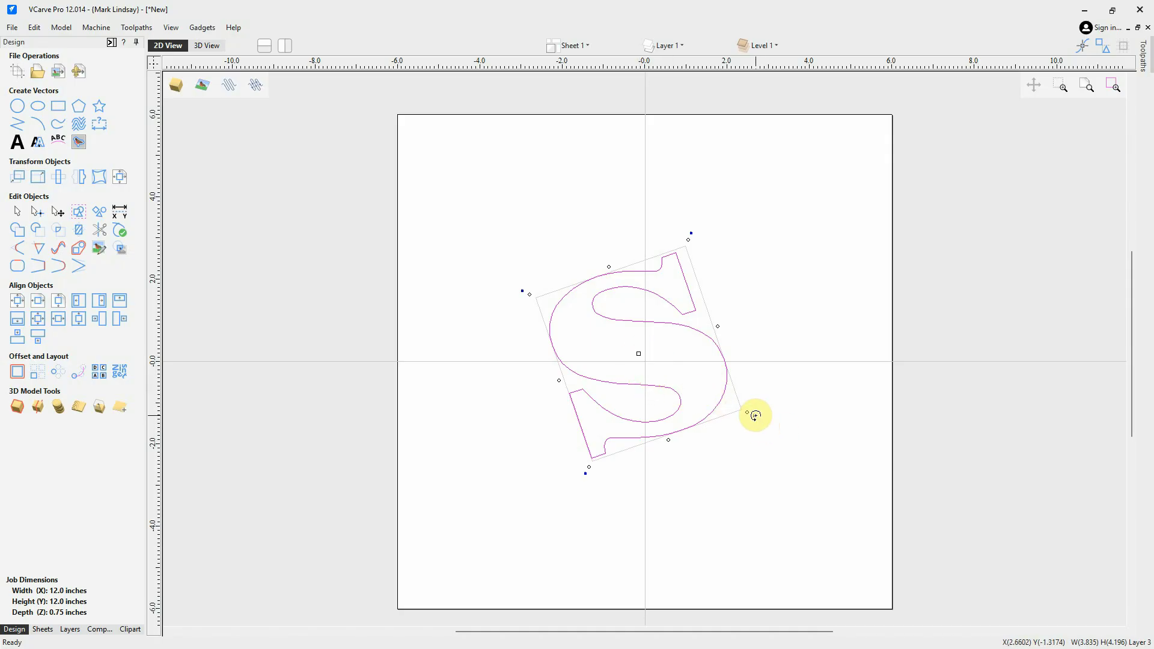
left_click_drag(752, 415, 728, 443)
left_click_drag(631, 348, 647, 361)
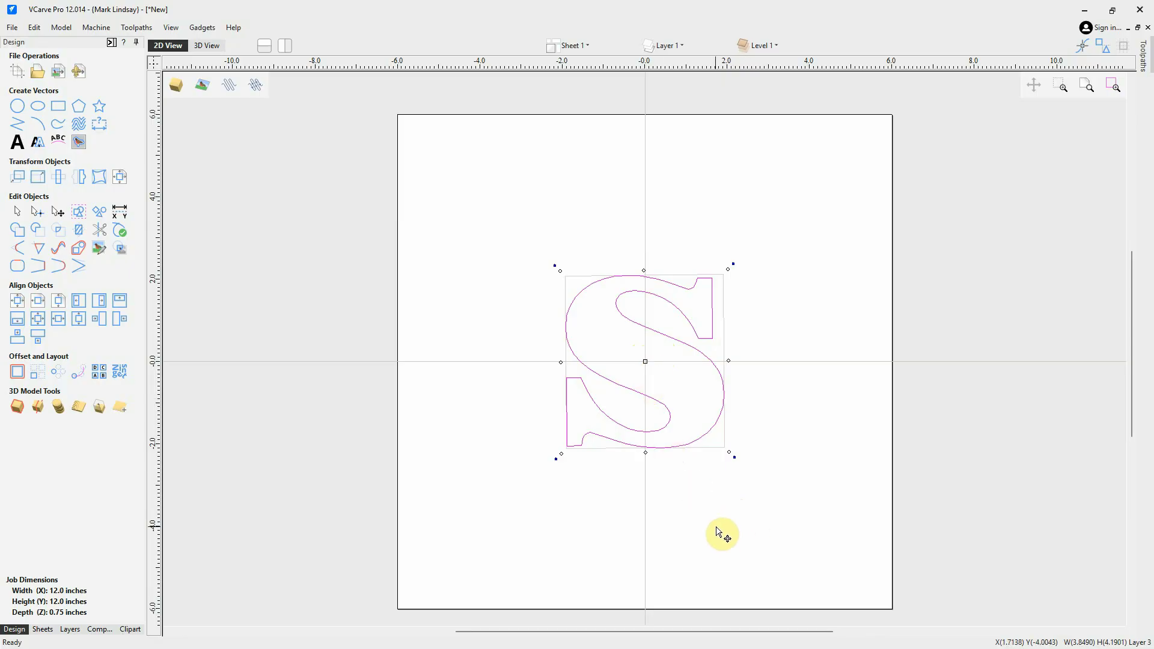
- Fine-tune the upright letter S by rotating it interactively a tiny amount clockwise about its centre
scroll(740, 487, "up", 3)
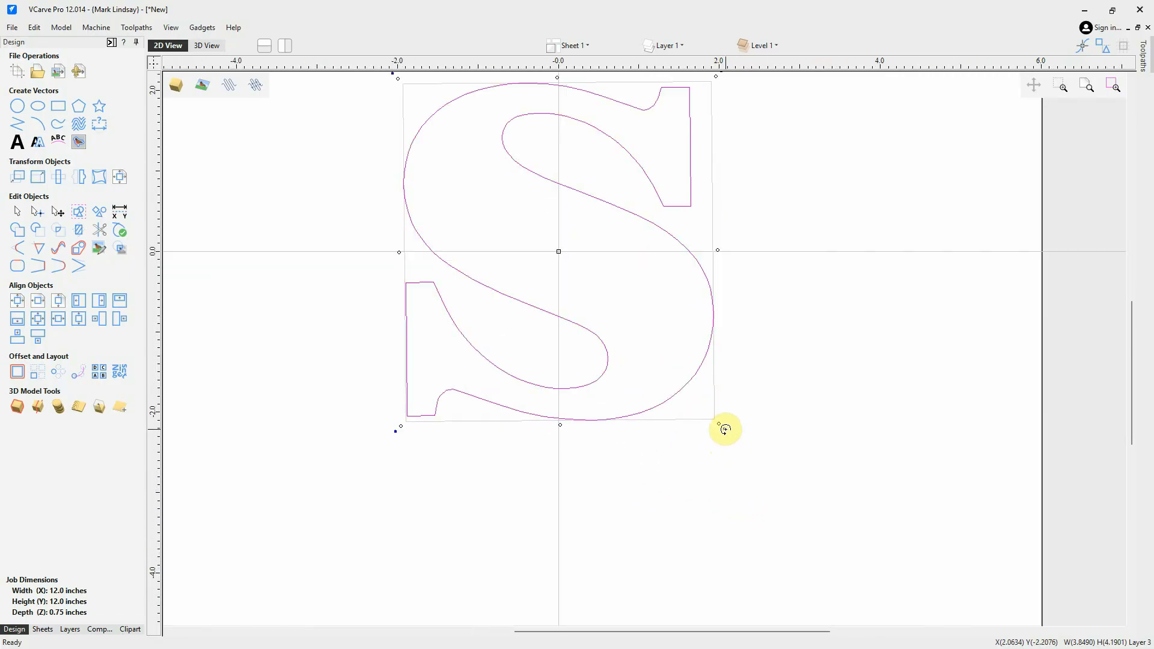
left_click_drag(725, 429, 724, 433)
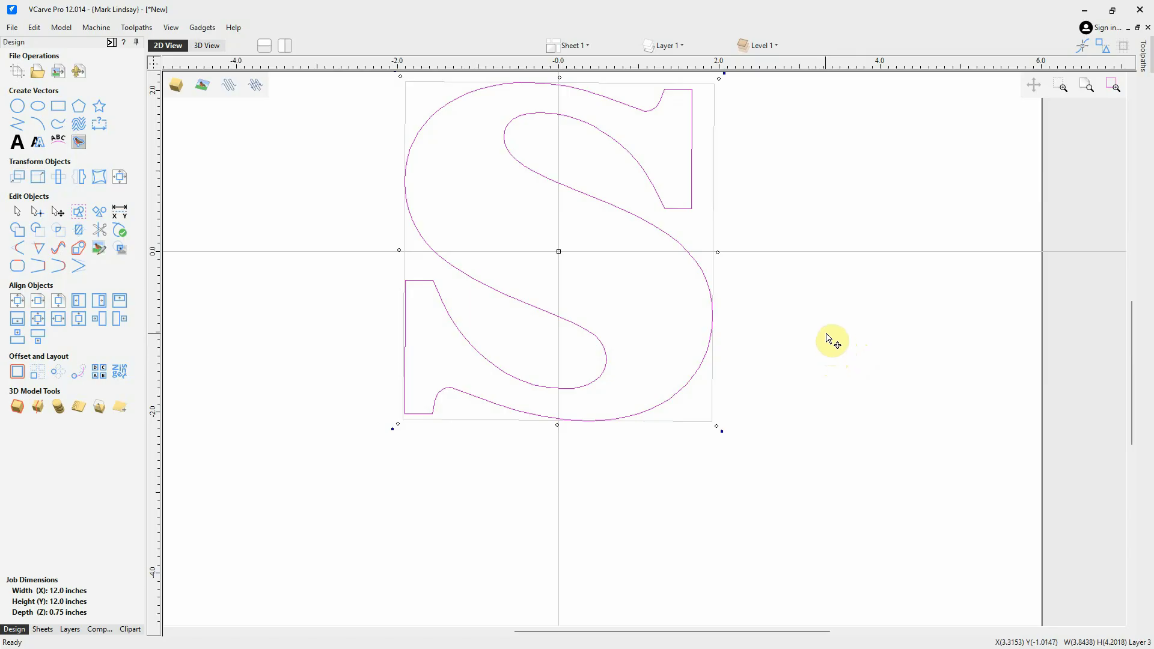
scroll(818, 361, "down", 2)
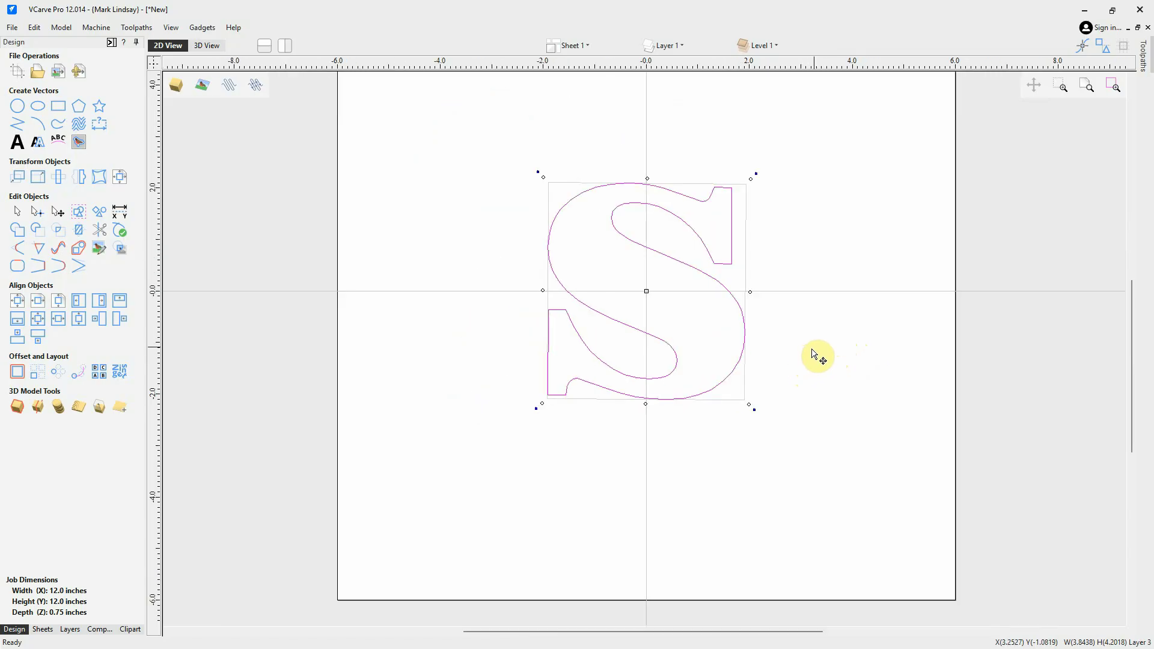